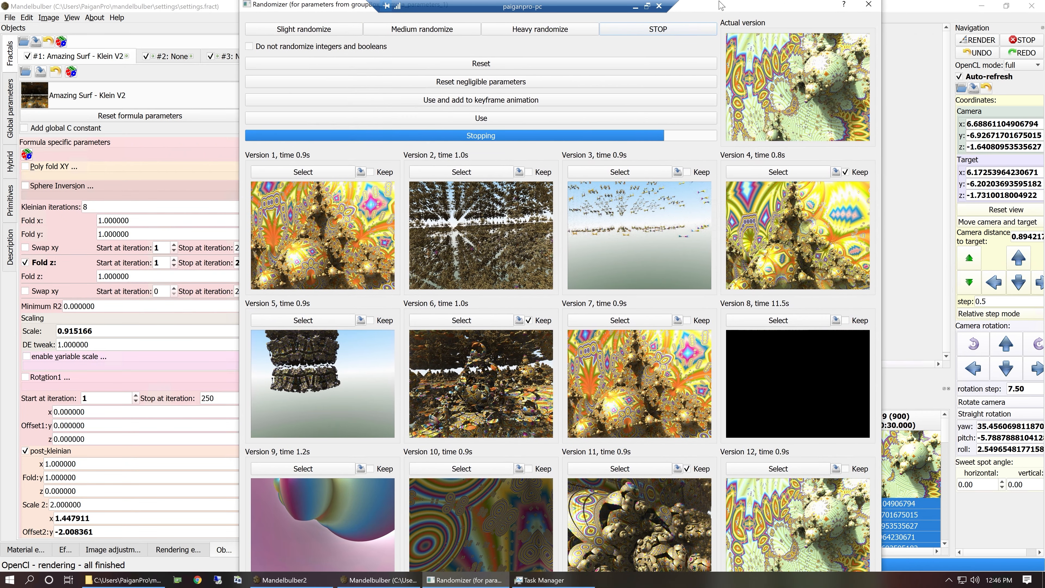
Add randomized version 6 to the keyframe animation as a new keyframe and close the Randomizer.
click(469, 324)
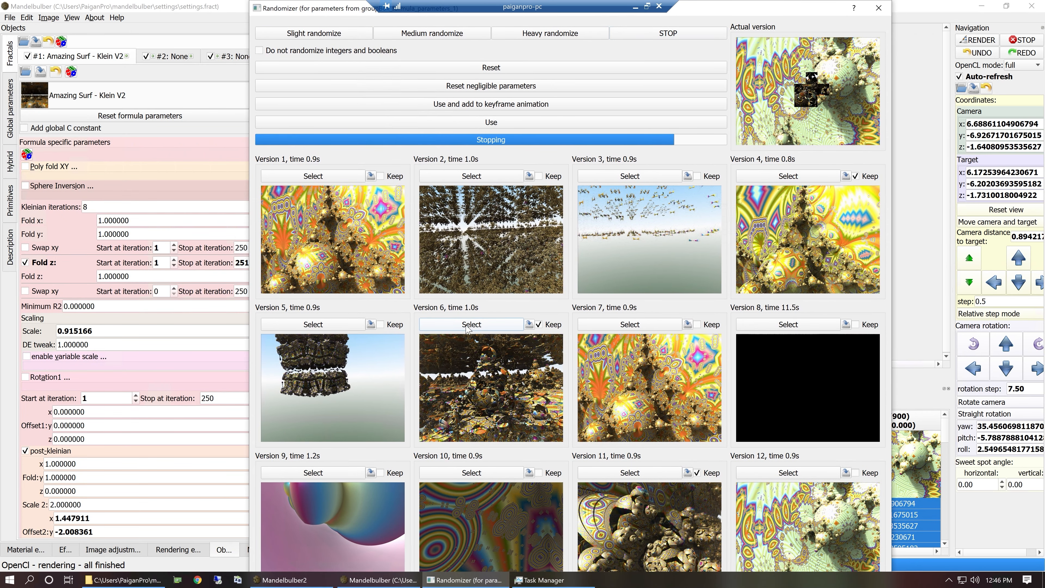
click(502, 105)
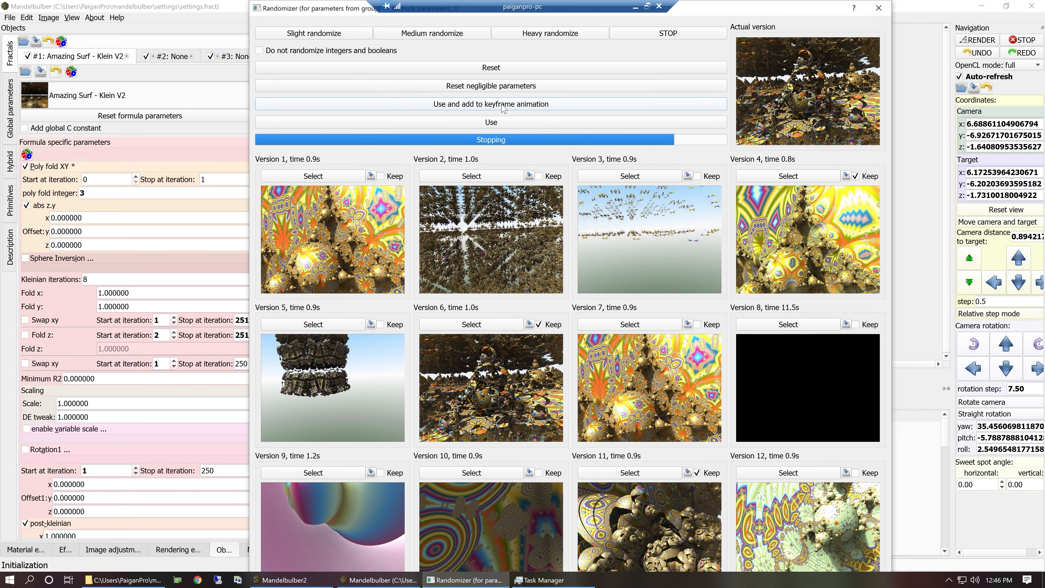
drag(780, 12, 698, 6)
drag(300, 47, 651, 38)
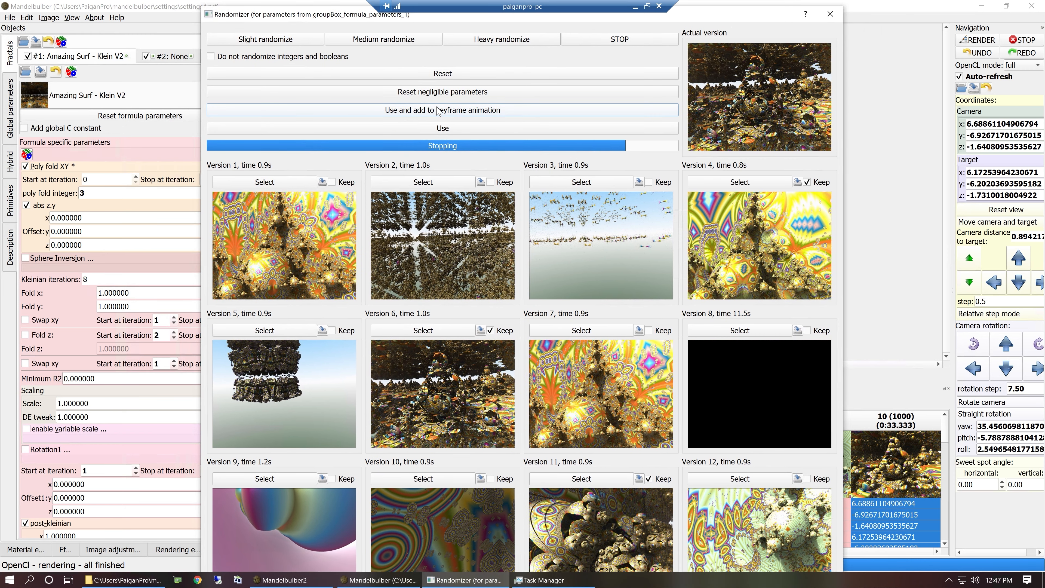
click(402, 43)
click(631, 43)
click(829, 15)
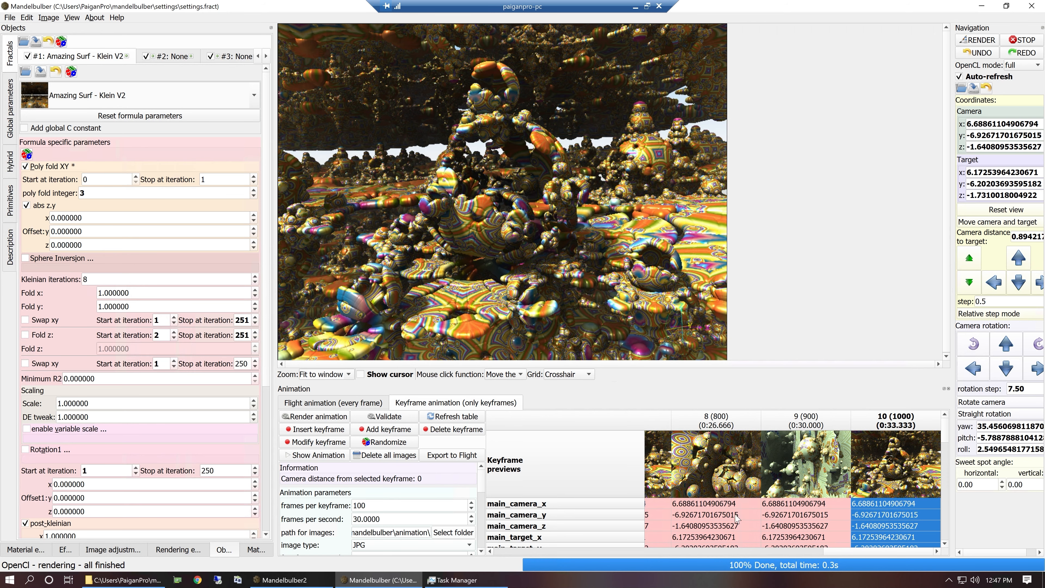
Review the start of the keyframe animation by rendering keyframes 1 and 2.
drag(819, 556, 531, 563)
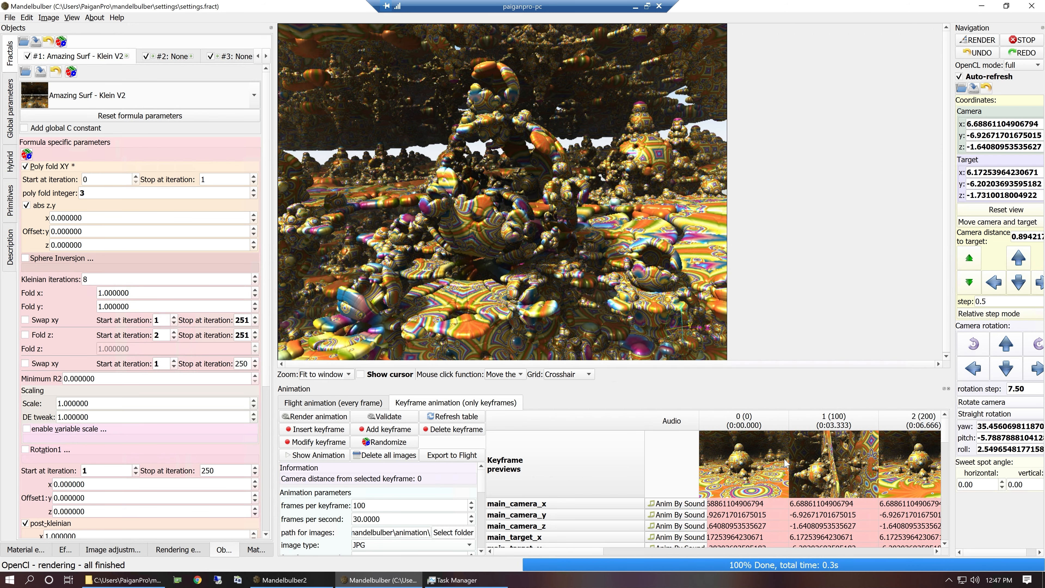
click(825, 470)
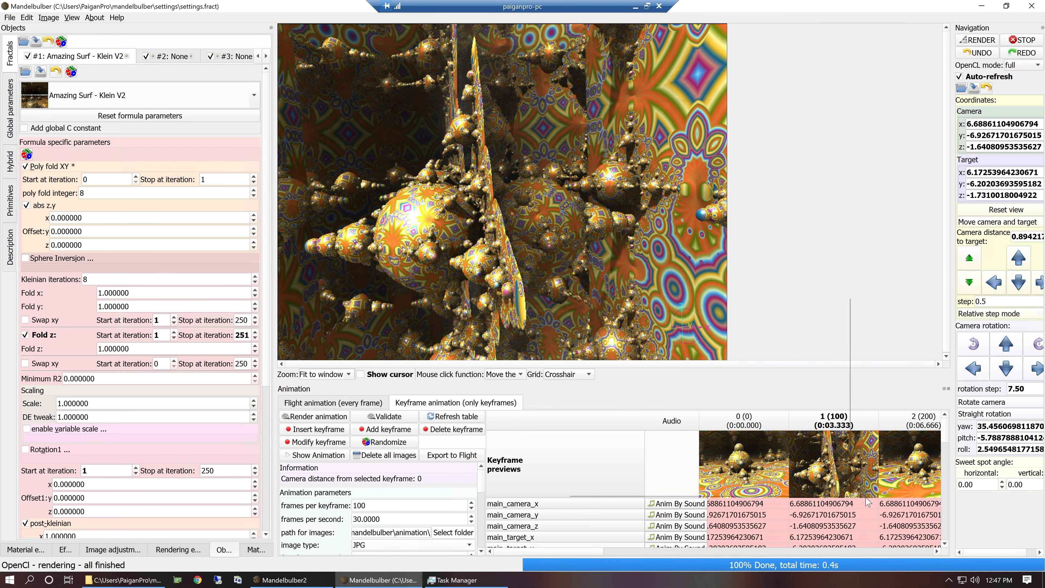
click(905, 466)
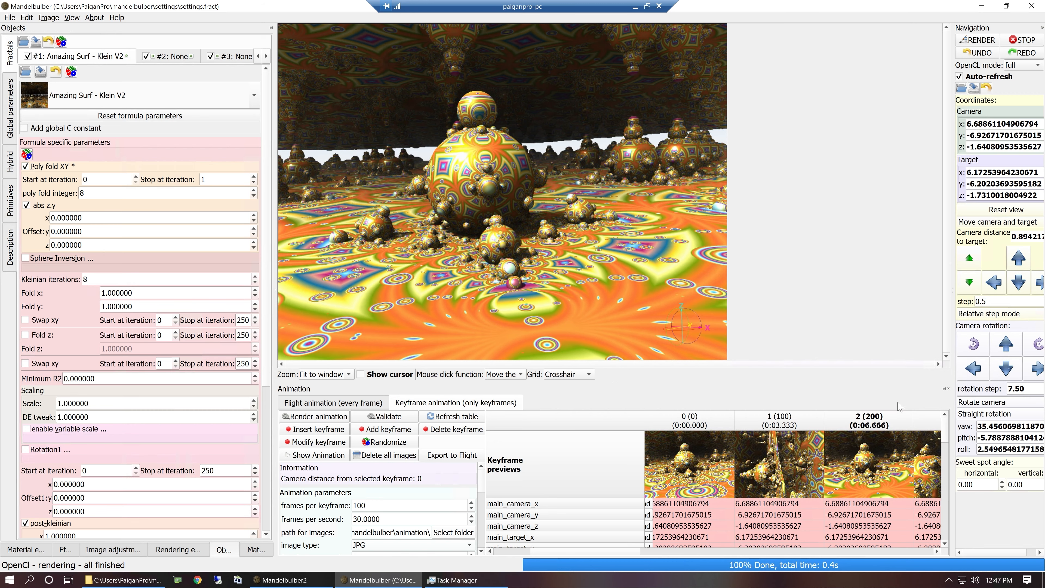
Render keyframe 0 and insert a copy of its view in front of keyframe 1.
click(698, 489)
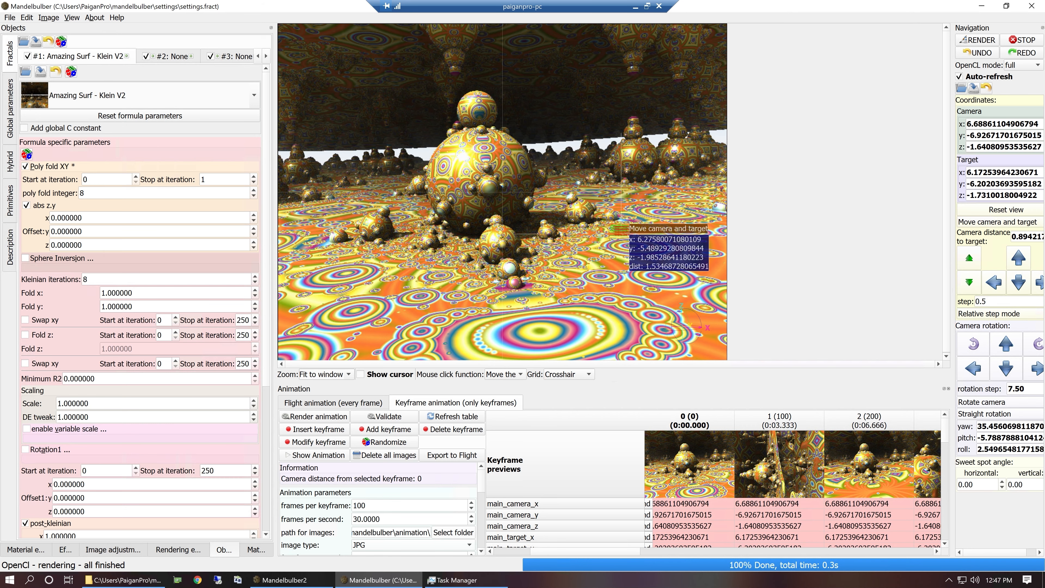
click(875, 486)
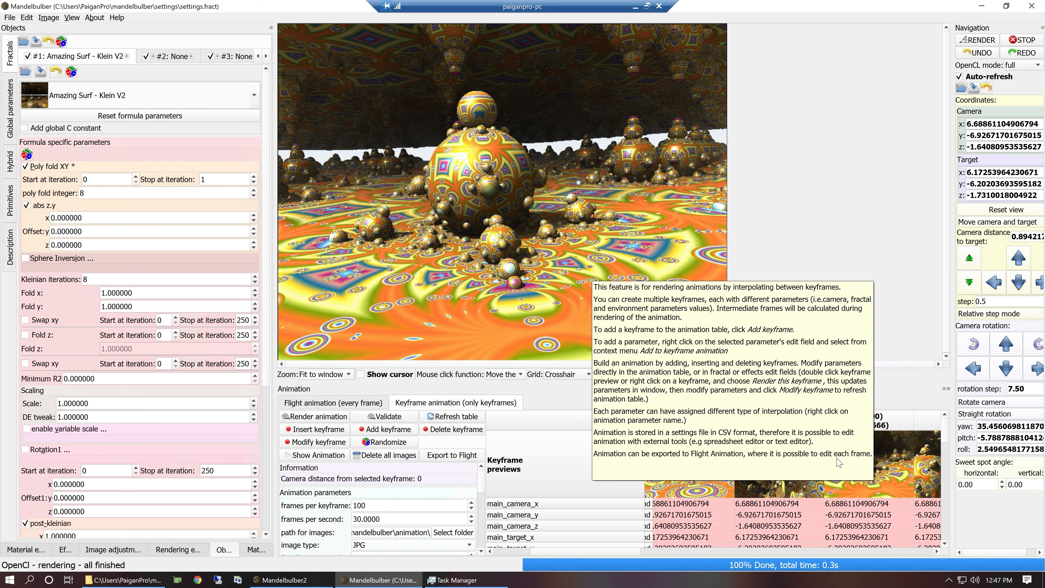
click(788, 426)
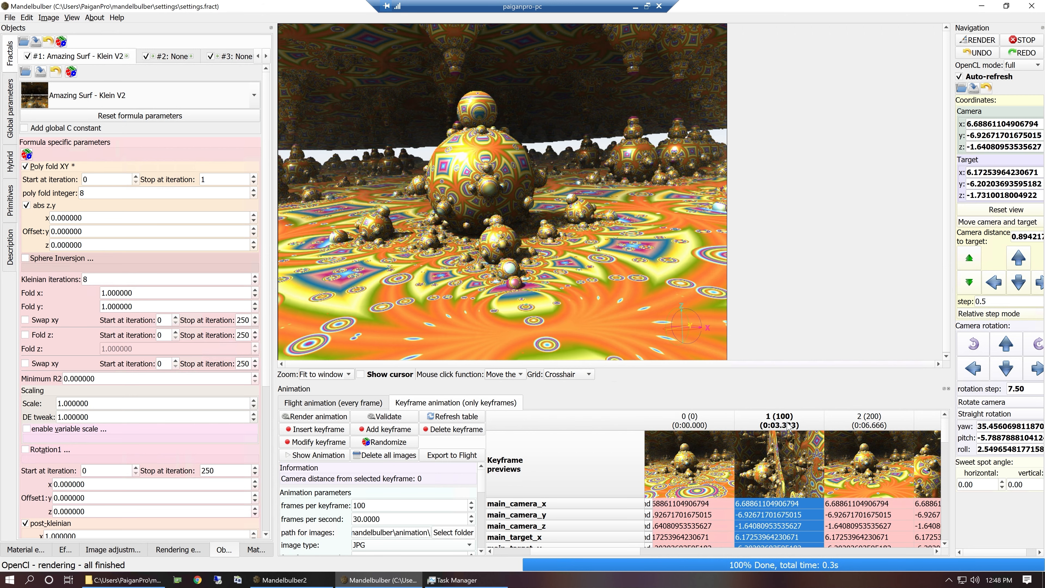
click(319, 432)
click(731, 480)
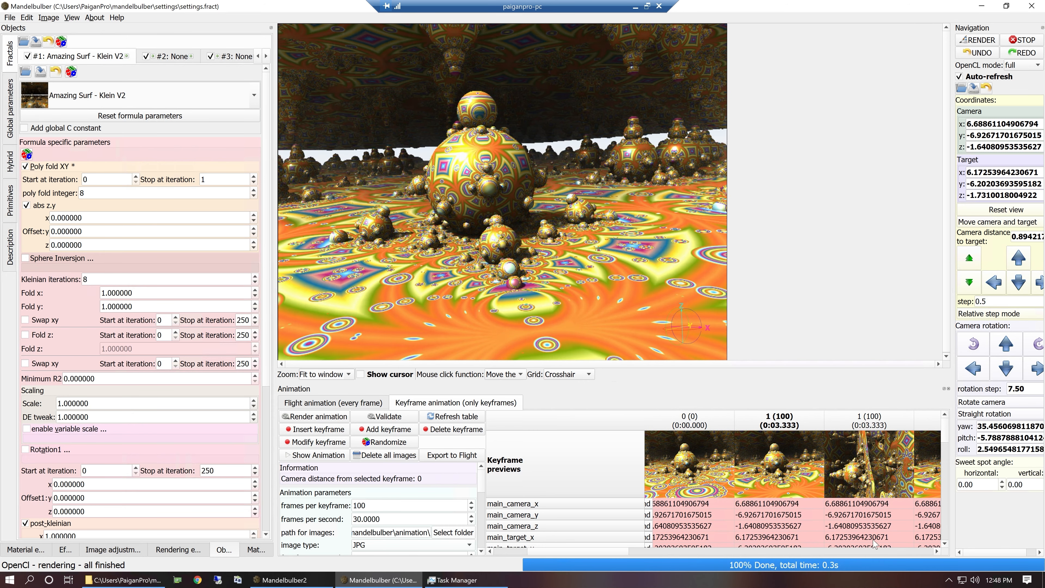
Render keyframe 3, re-aim the camera toward the large patterned sphere, and insert that view as a keyframe before keyframe 3.
click(936, 551)
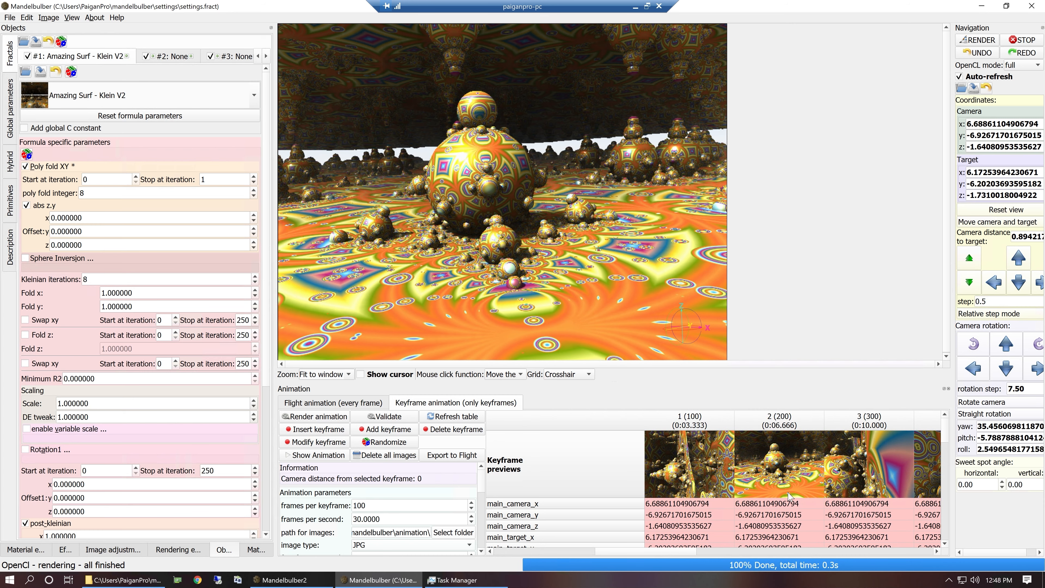
click(871, 479)
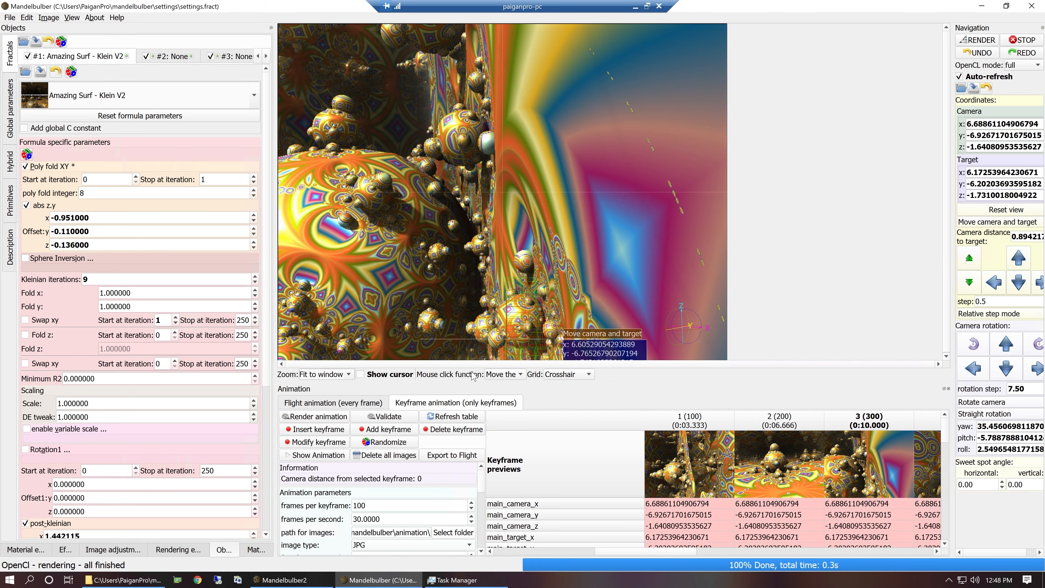
drag(335, 265, 497, 249)
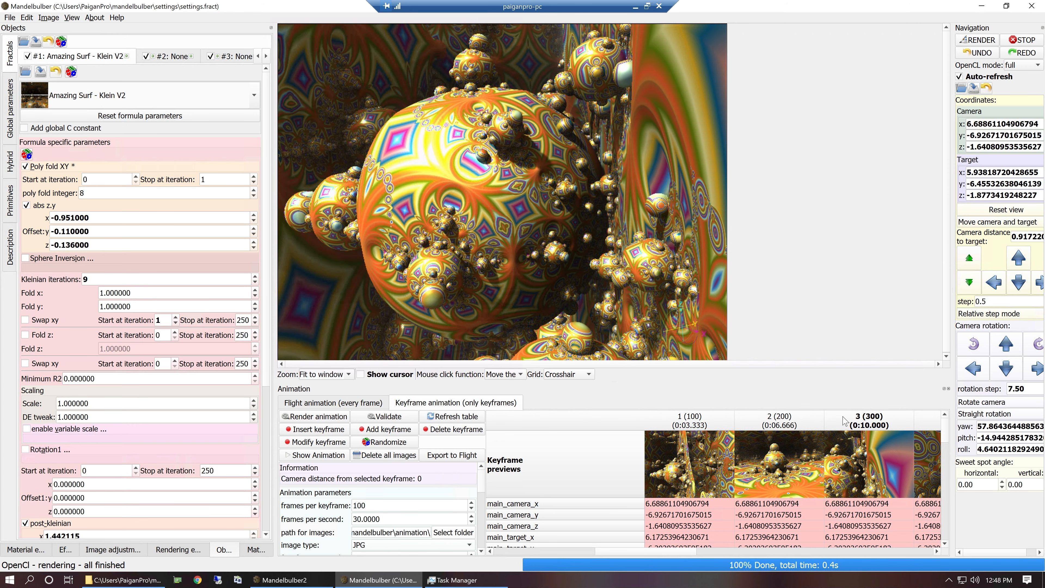
click(878, 422)
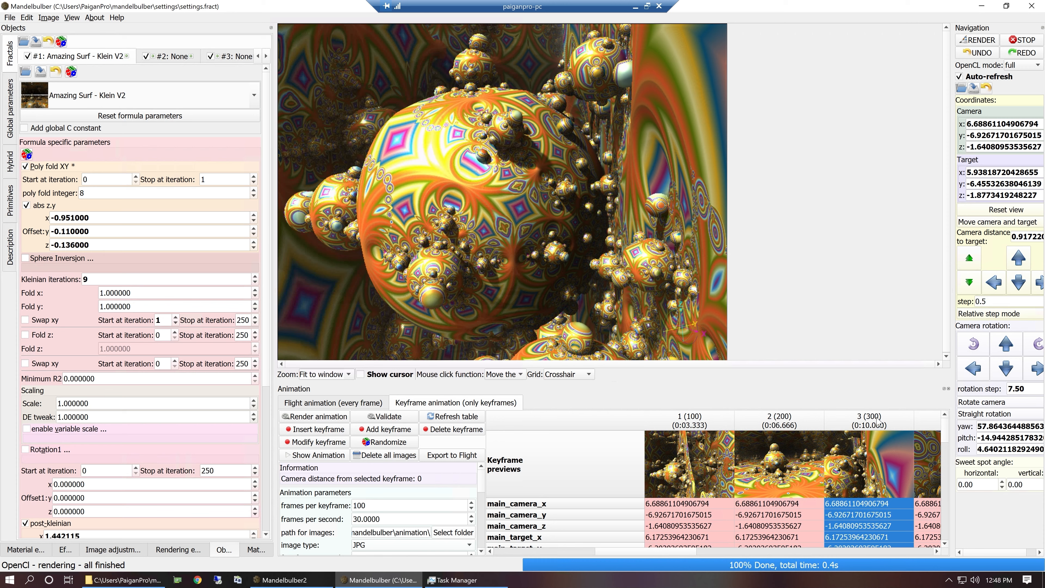
click(336, 431)
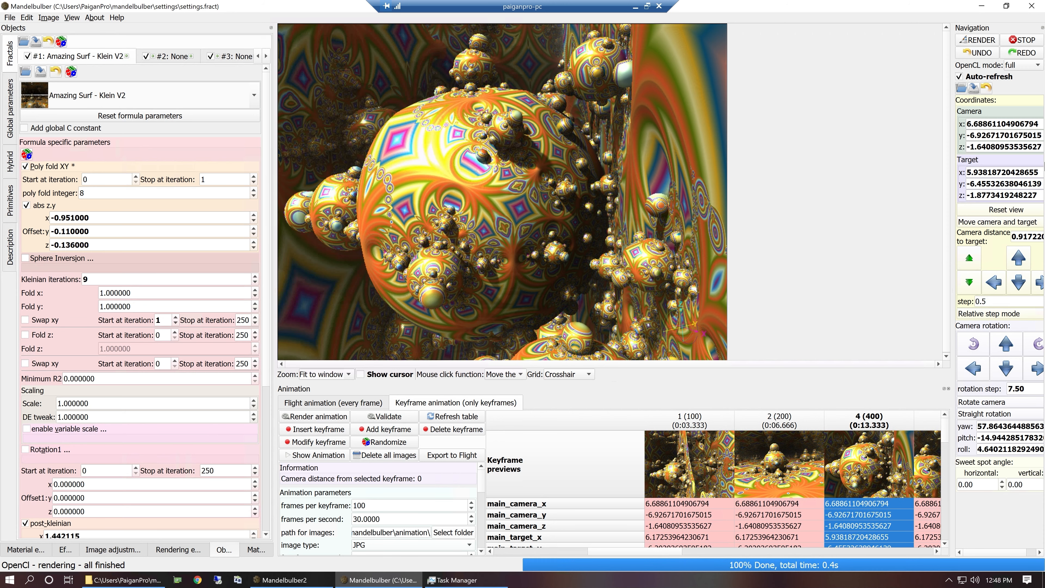
Insert another keyframe with the camera rolled left by 90° in 7.5° increments and re-aimed at the large sphere.
click(974, 343)
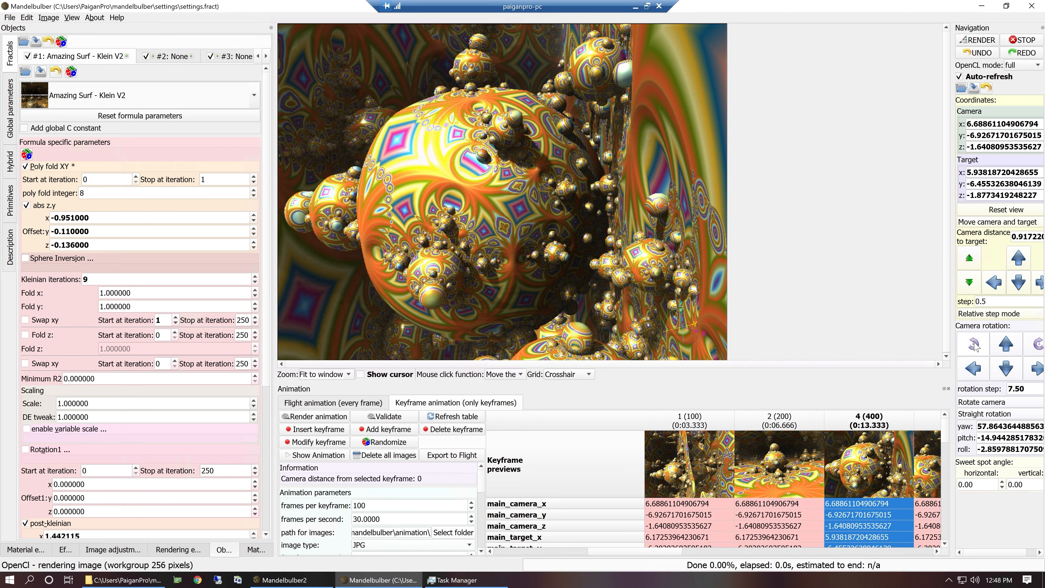
click(974, 344)
click(974, 343)
click(973, 344)
click(974, 344)
click(974, 343)
click(974, 344)
click(974, 344)
click(974, 344)
click(973, 343)
click(974, 343)
click(974, 343)
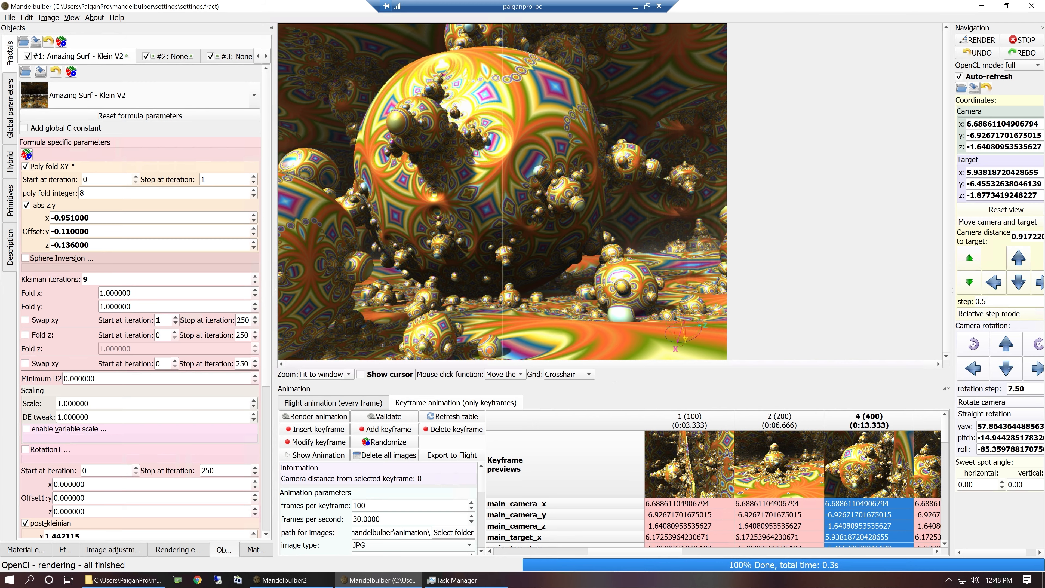
drag(552, 168, 610, 181)
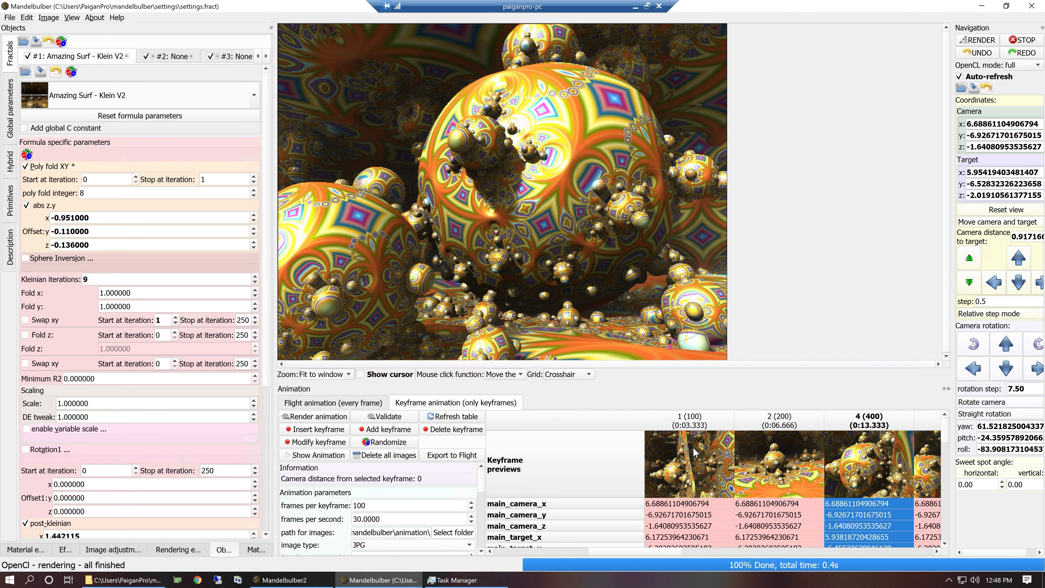
click(304, 430)
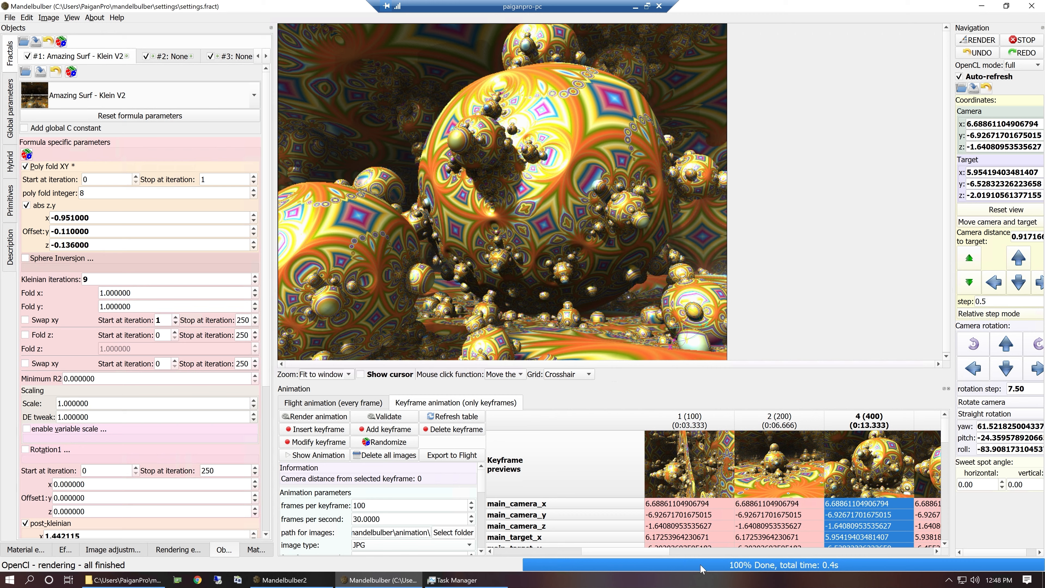
Render the original keyframe 4 following keyframe 3 and set the camera rotation step to 30.
drag(677, 556, 746, 560)
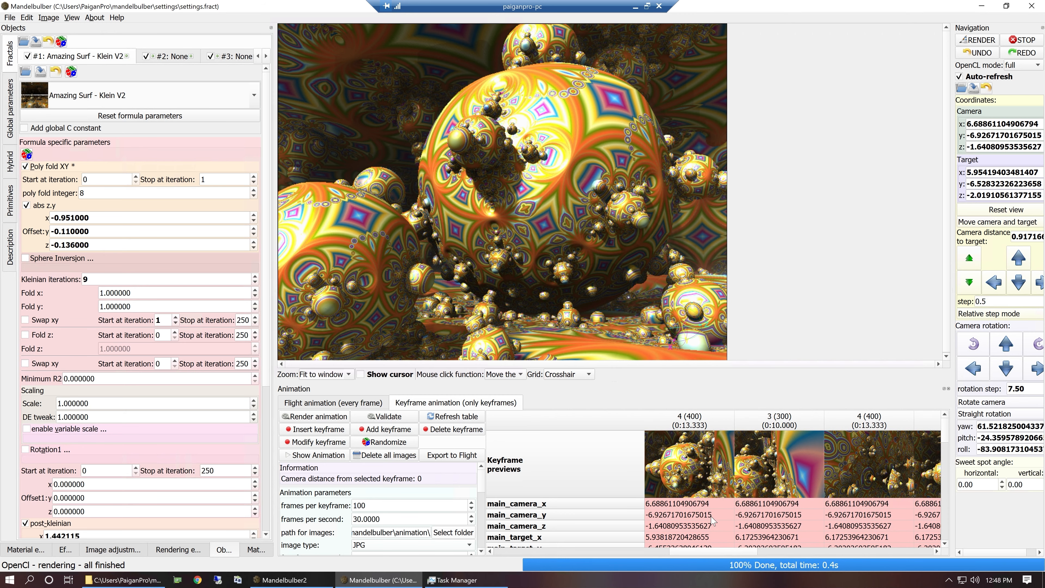
mouse_move(741, 552)
mouse_down()
mouse_move(714, 555)
mouse_move(735, 556)
mouse_up()
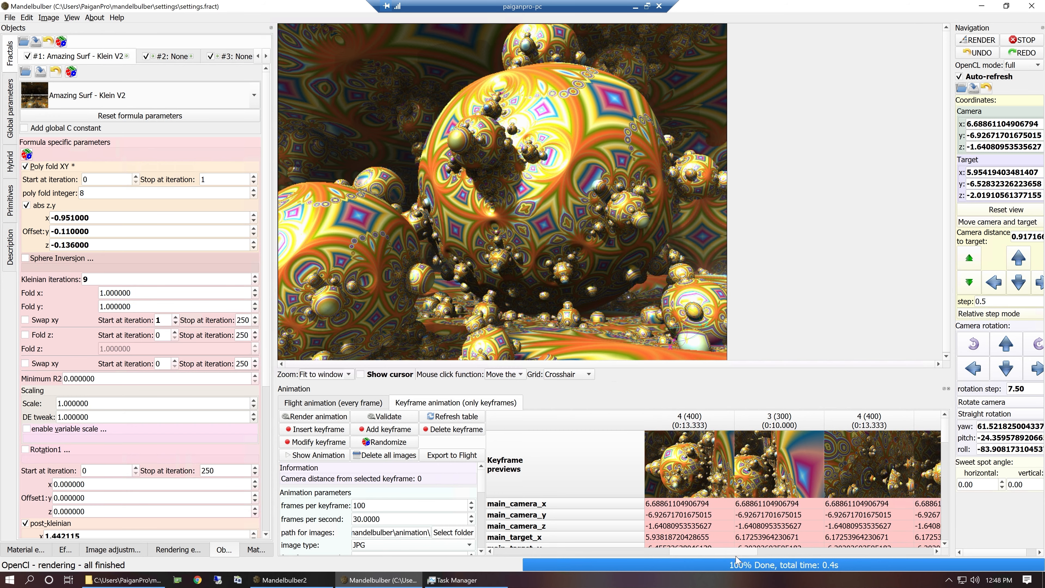
double_click(864, 483)
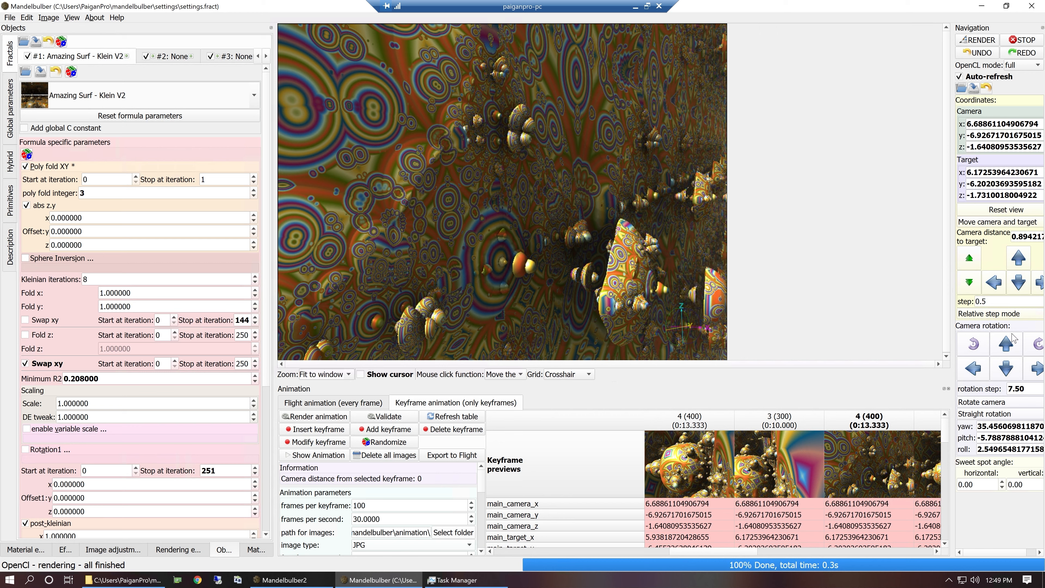
click(1023, 388)
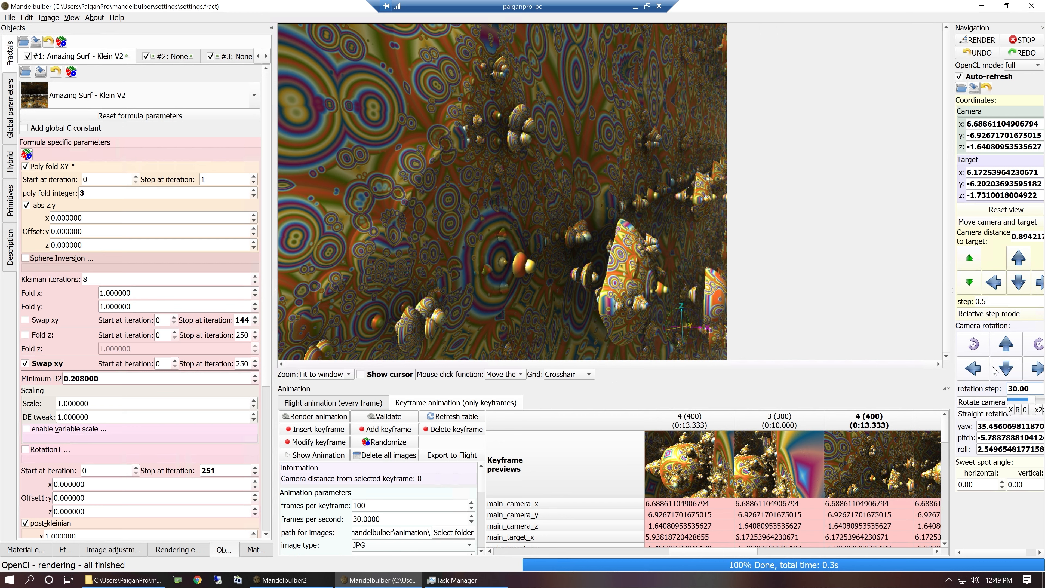
Try camera rolls in both directions and settle on a net 90° roll to the right from the keyframe's orientation.
click(982, 343)
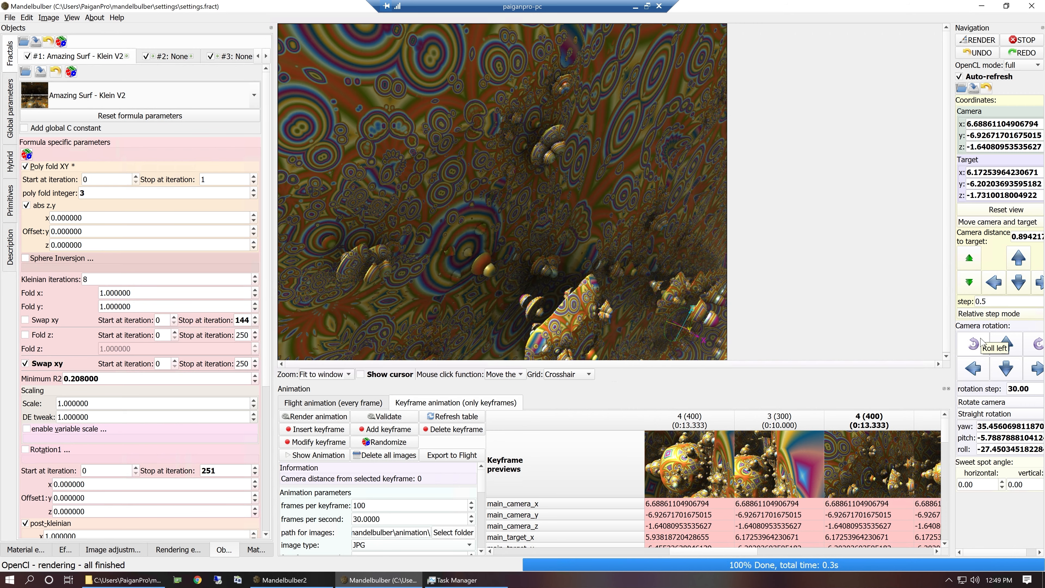
click(974, 343)
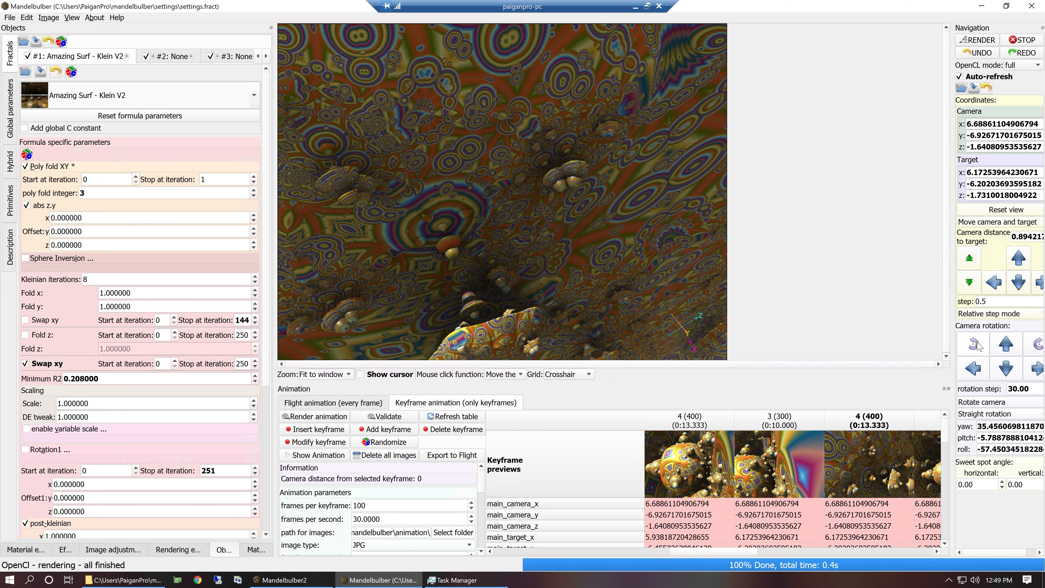
click(1040, 342)
click(1040, 343)
click(1039, 343)
click(1040, 343)
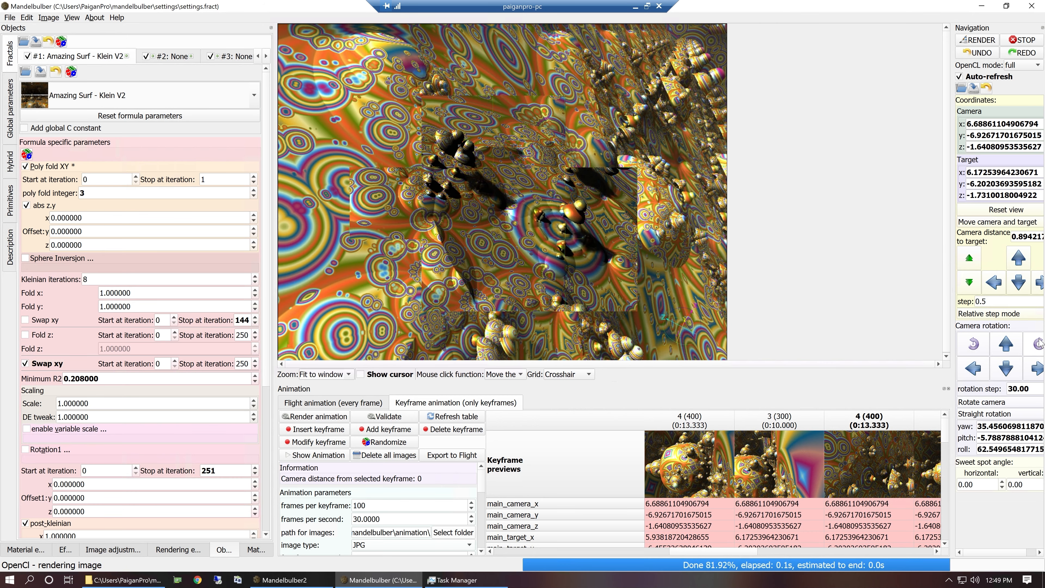
click(972, 343)
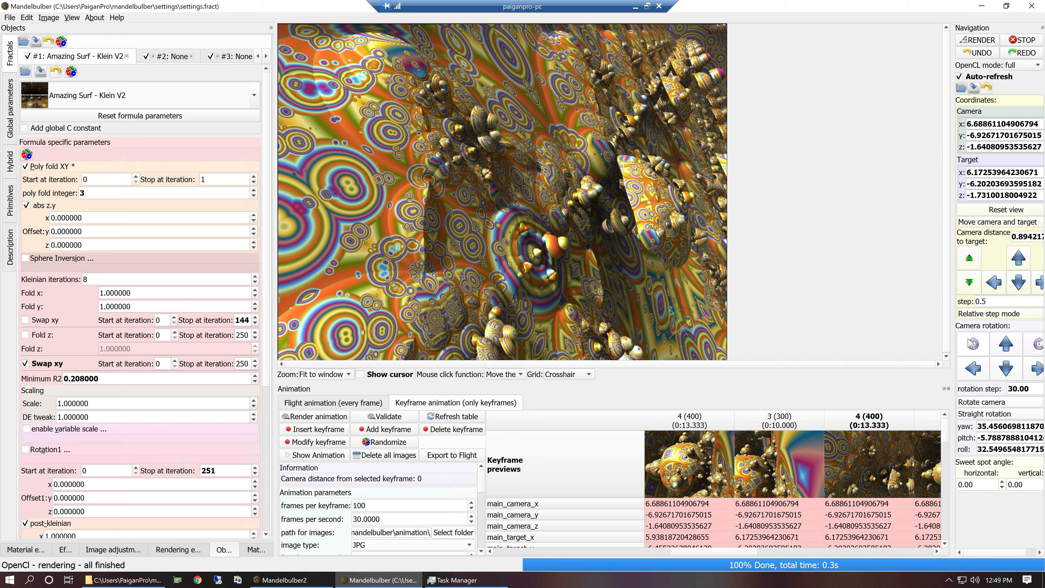
click(1039, 344)
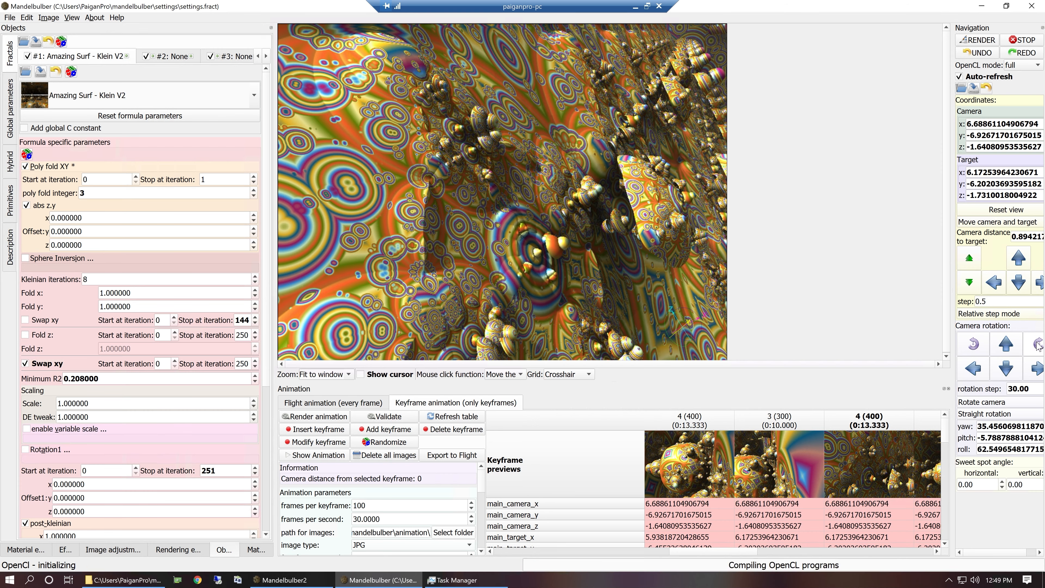
click(1039, 343)
click(1039, 344)
click(973, 343)
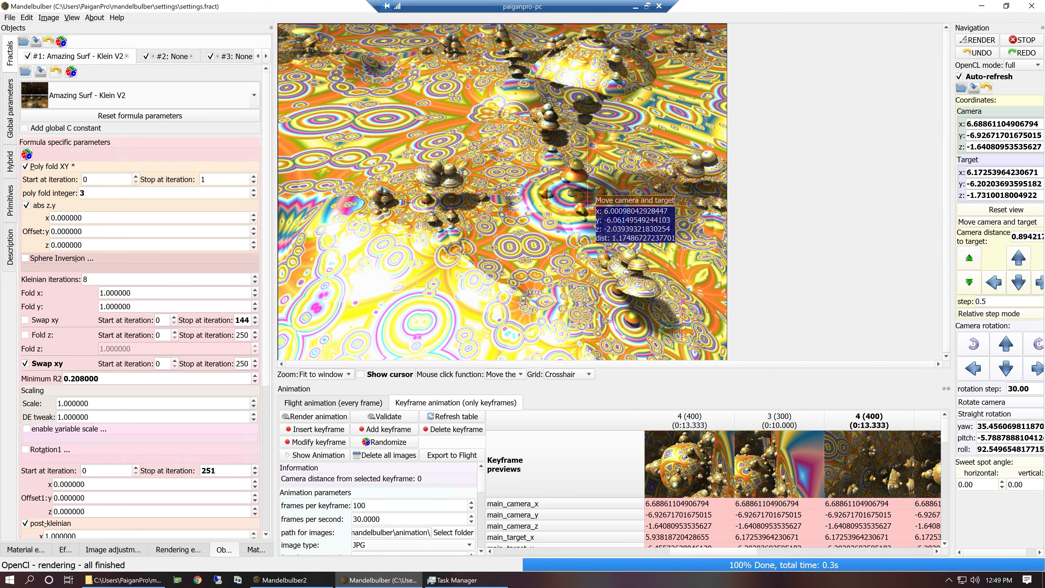
Re-aim the camera lower and toward the mushroom-shaped formations, bringing more of the patterned floor and the horizon into view.
drag(578, 185, 578, 190)
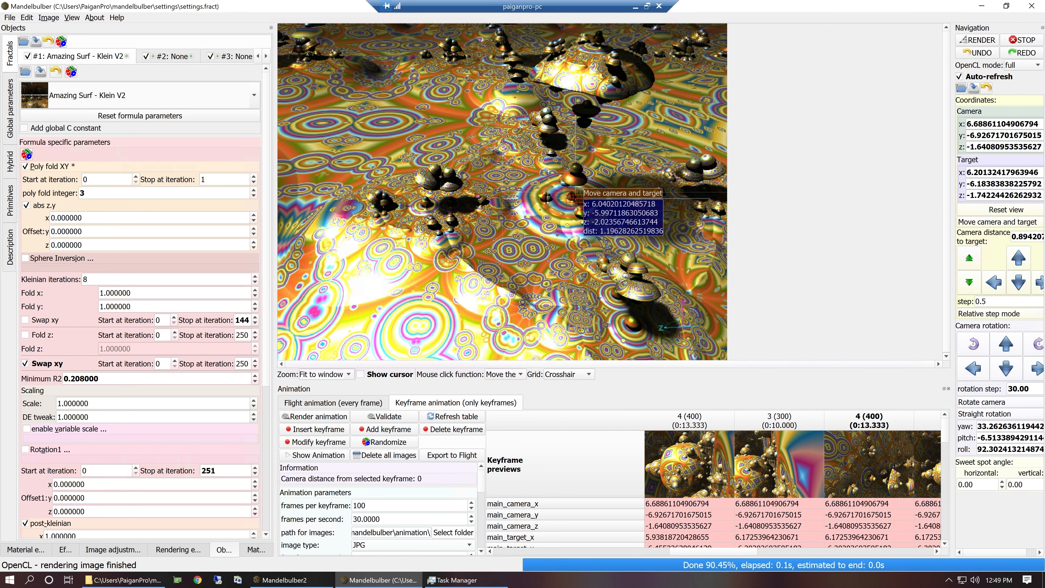
click(545, 271)
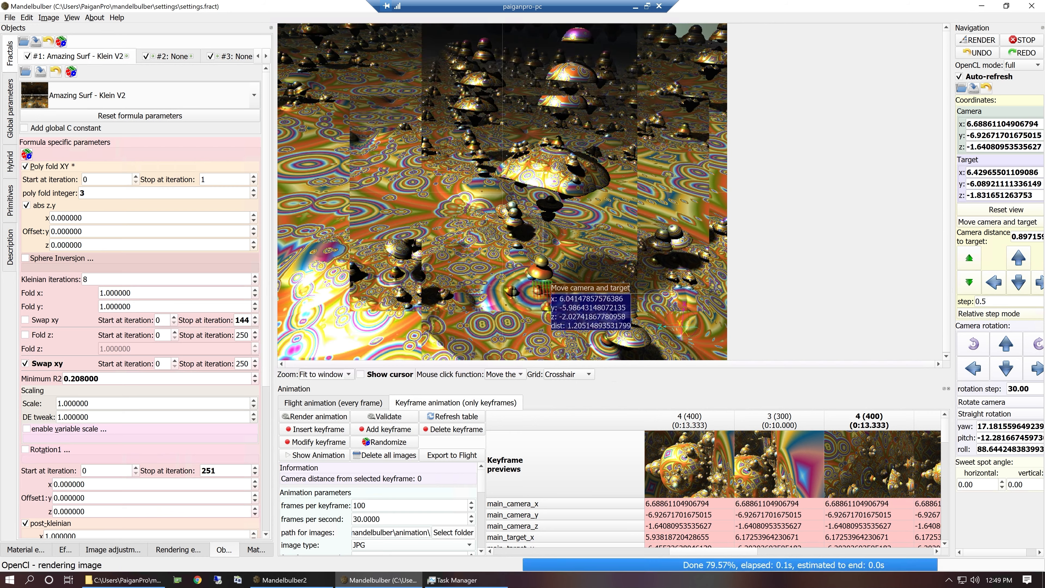
click(547, 327)
click(548, 327)
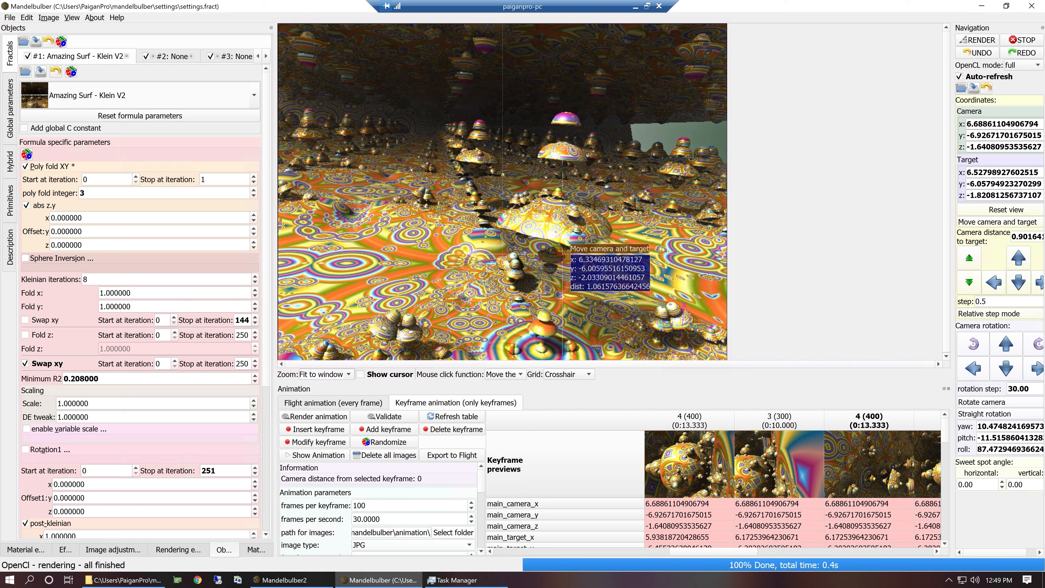
click(550, 215)
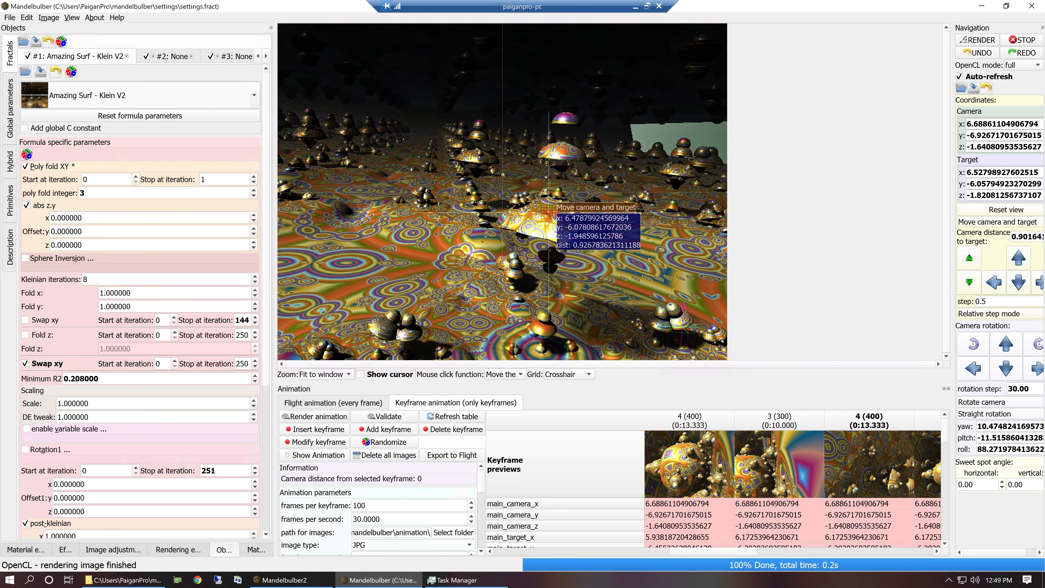
click(552, 218)
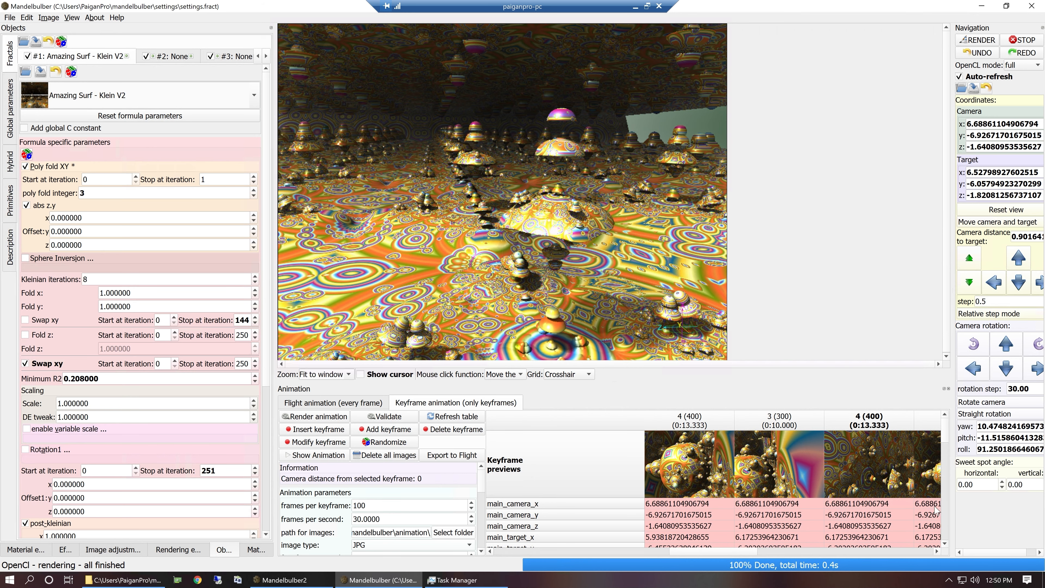
Add the re-aimed mushroom view as a new keyframe at the end of the animation.
click(939, 551)
click(939, 552)
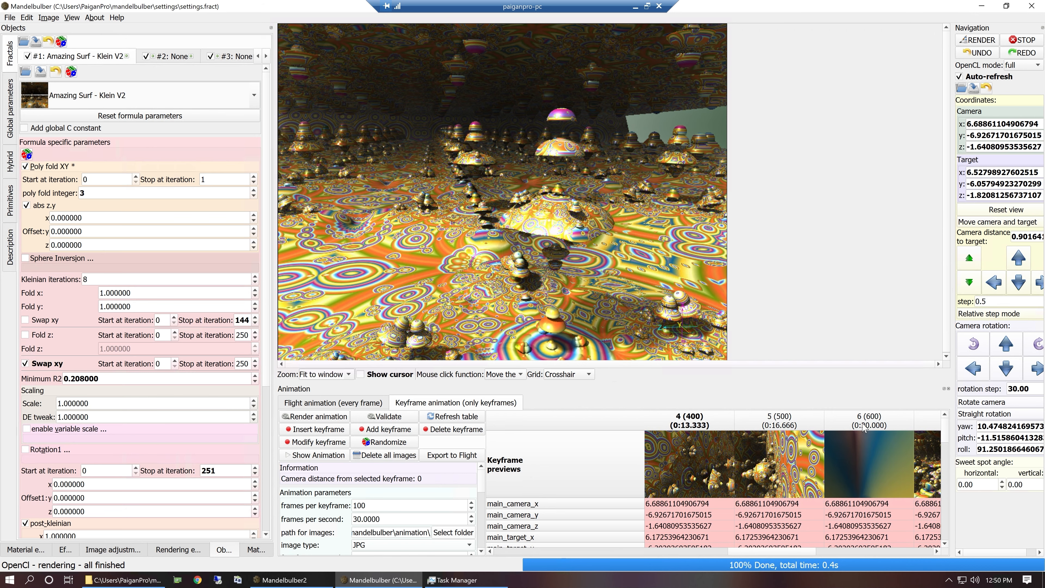
right_click(793, 552)
drag(767, 552, 752, 551)
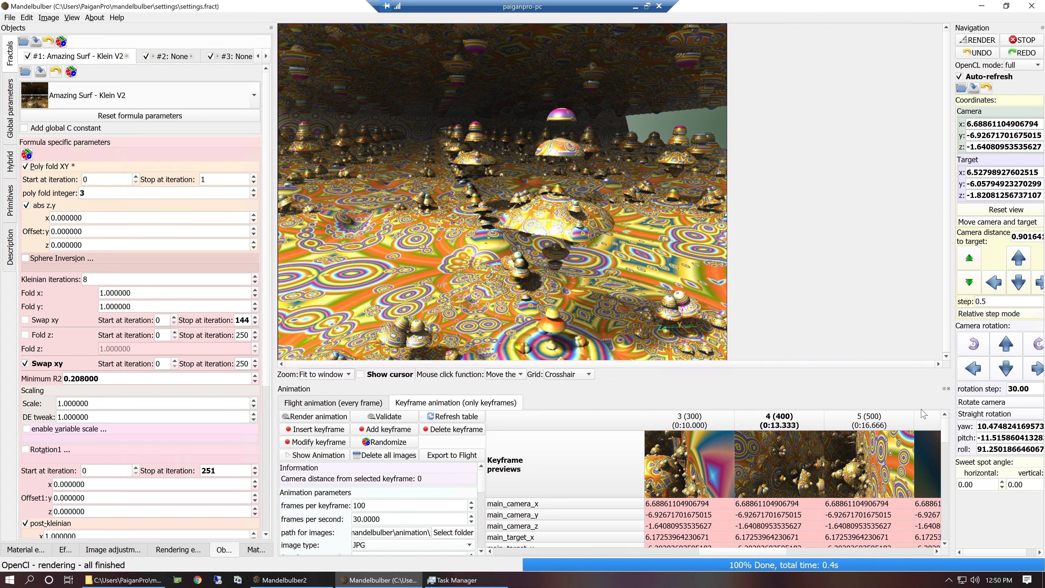
click(895, 416)
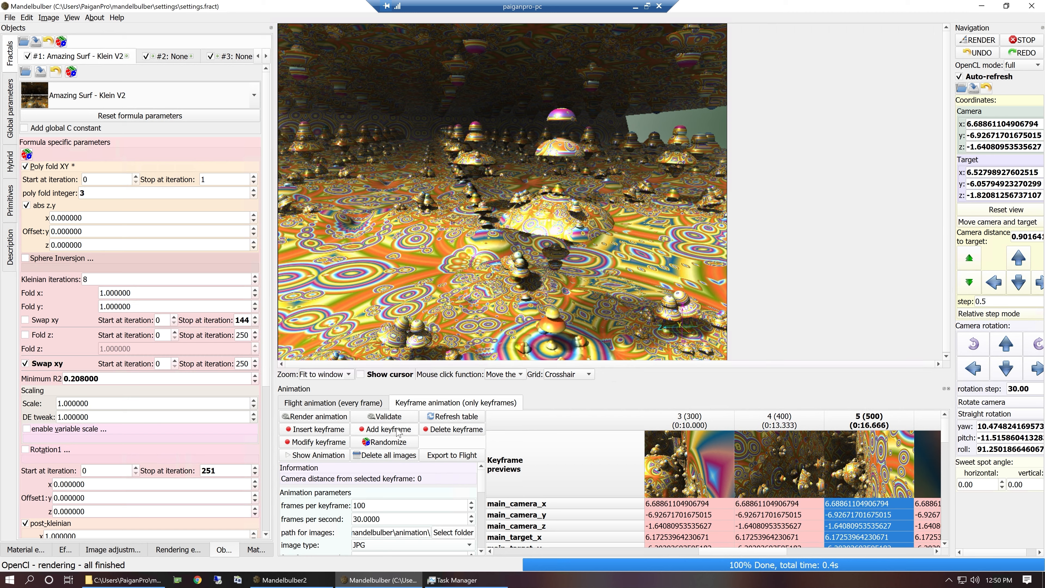
click(388, 429)
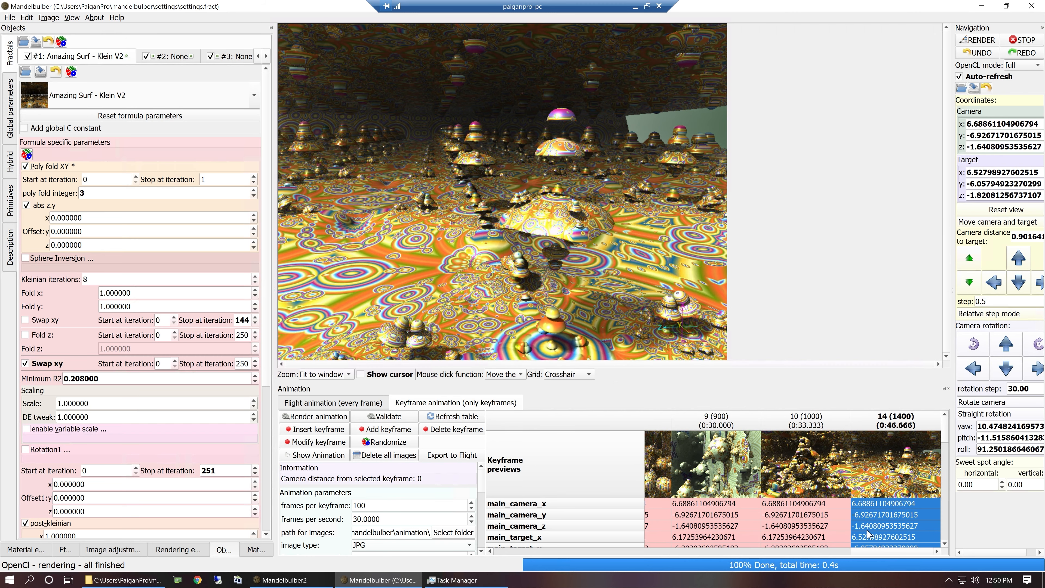
Insert the same mushroom view as a keyframe between keyframes 5 and 6.
drag(851, 551, 757, 553)
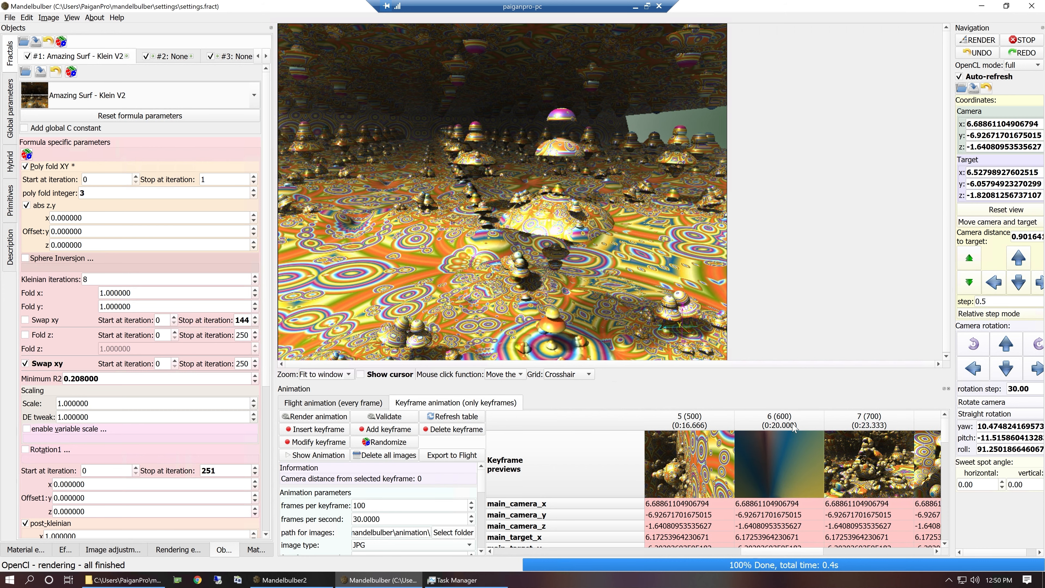
click(776, 425)
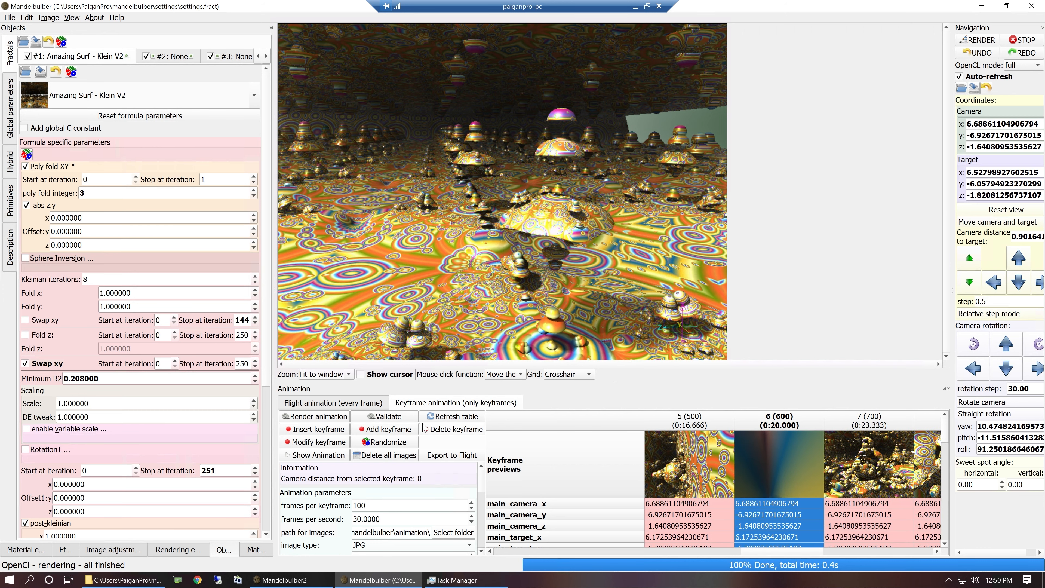
click(325, 430)
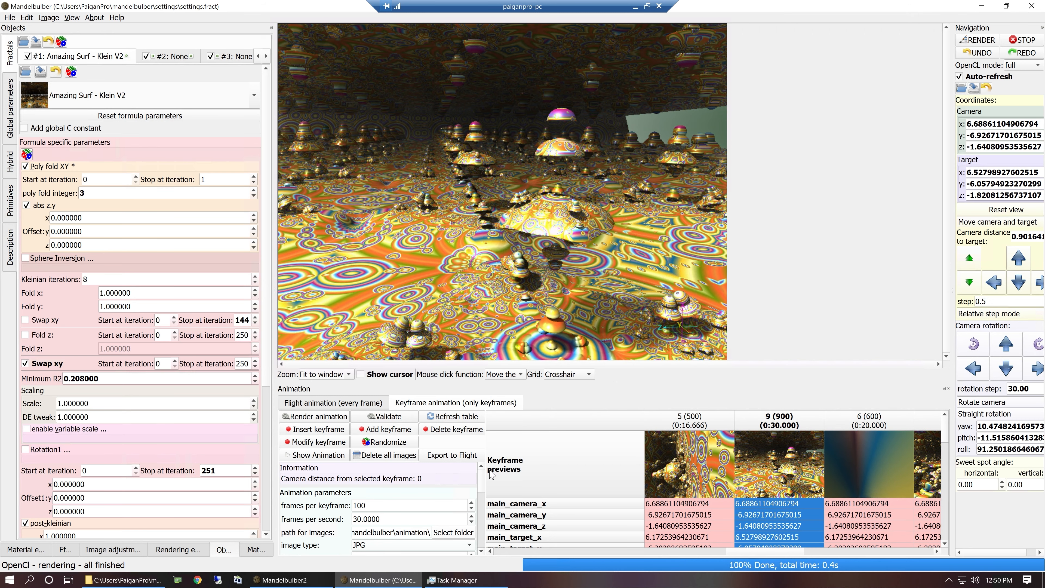
Delete the blurry keyframe 6 from the animation and render keyframe 7.
click(873, 463)
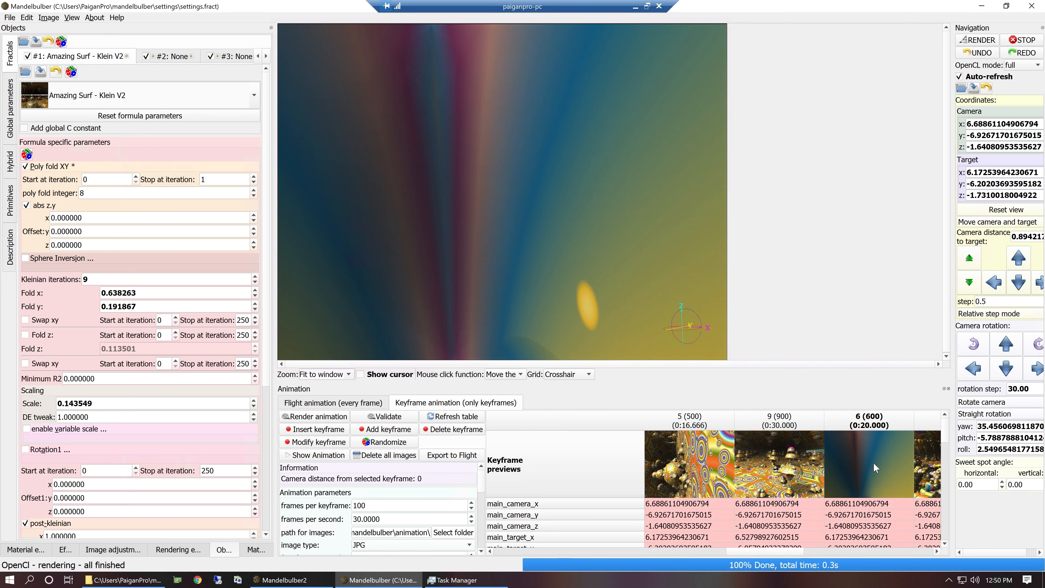
right_click(872, 416)
click(884, 435)
click(867, 454)
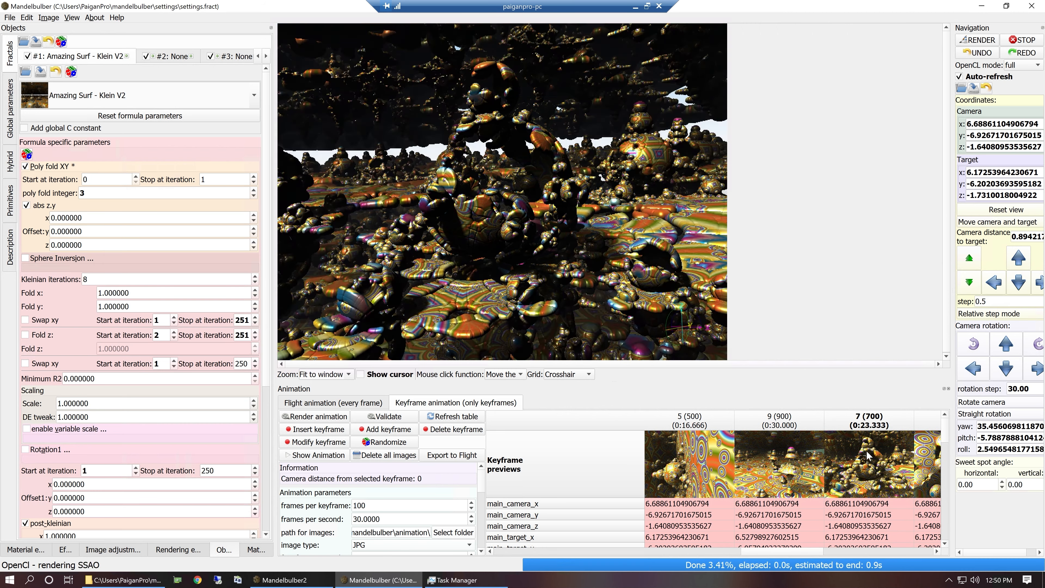
Render keyframe 8 and roll the camera in 30° steps to a net 90° to the right.
click(937, 550)
click(886, 461)
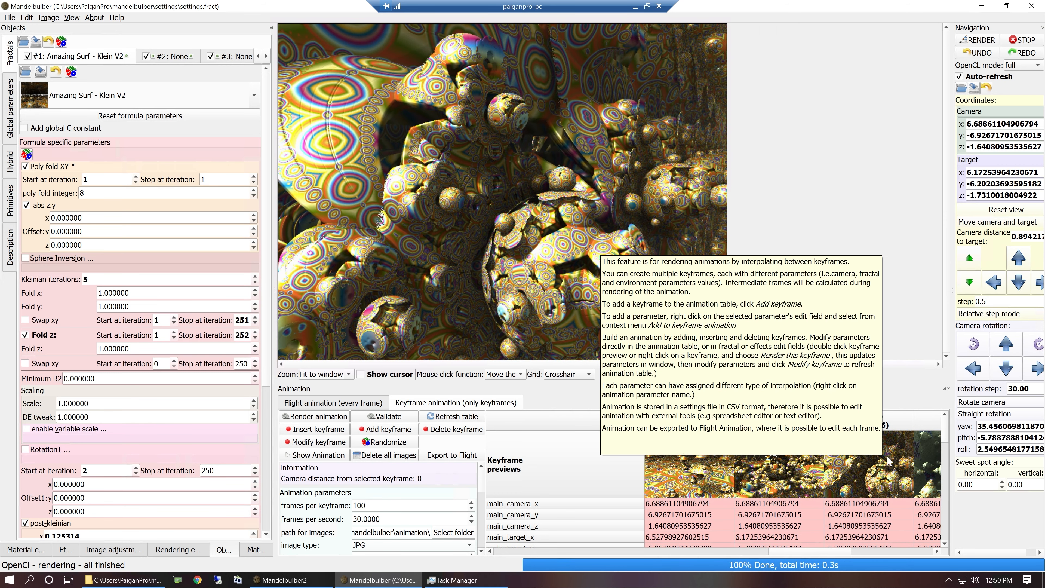
click(972, 347)
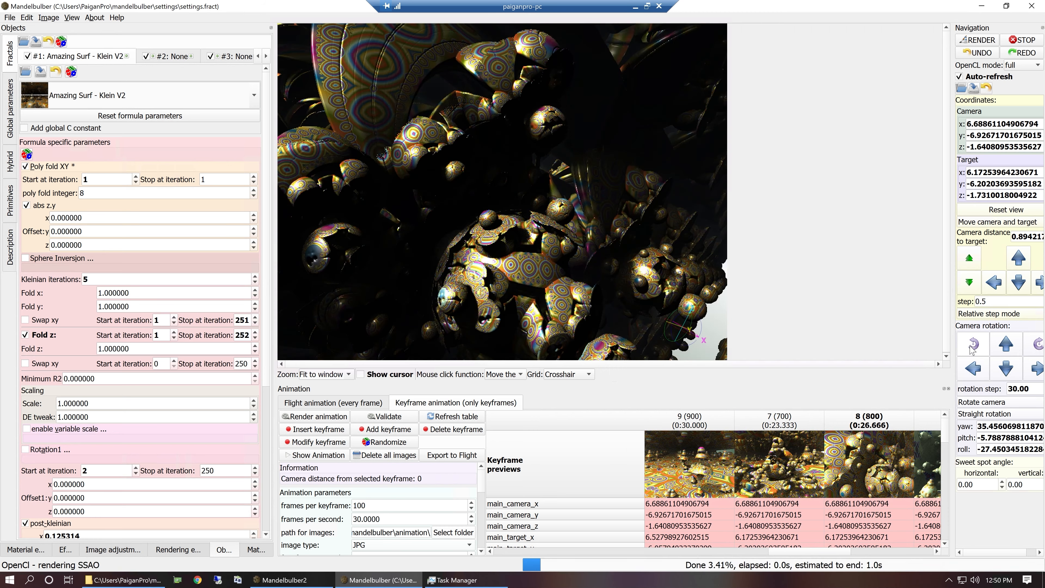
click(1035, 349)
click(1034, 349)
click(1034, 349)
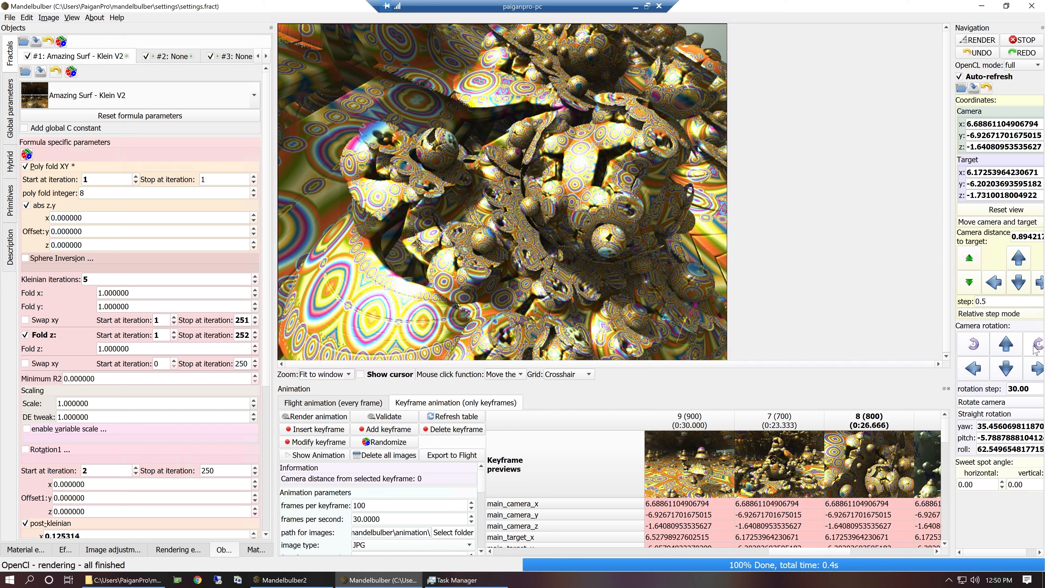
click(1035, 349)
click(1034, 349)
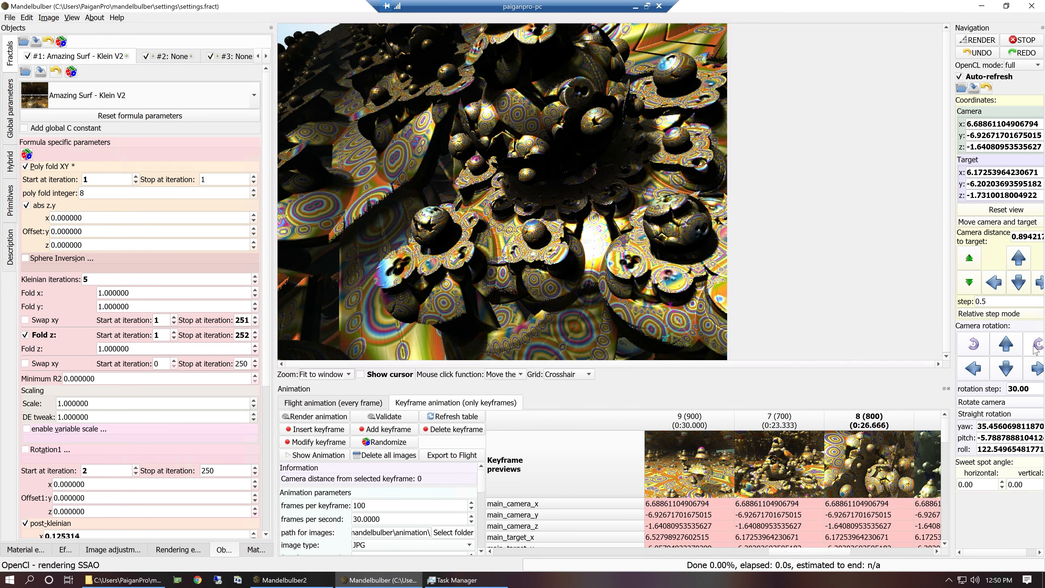
click(973, 344)
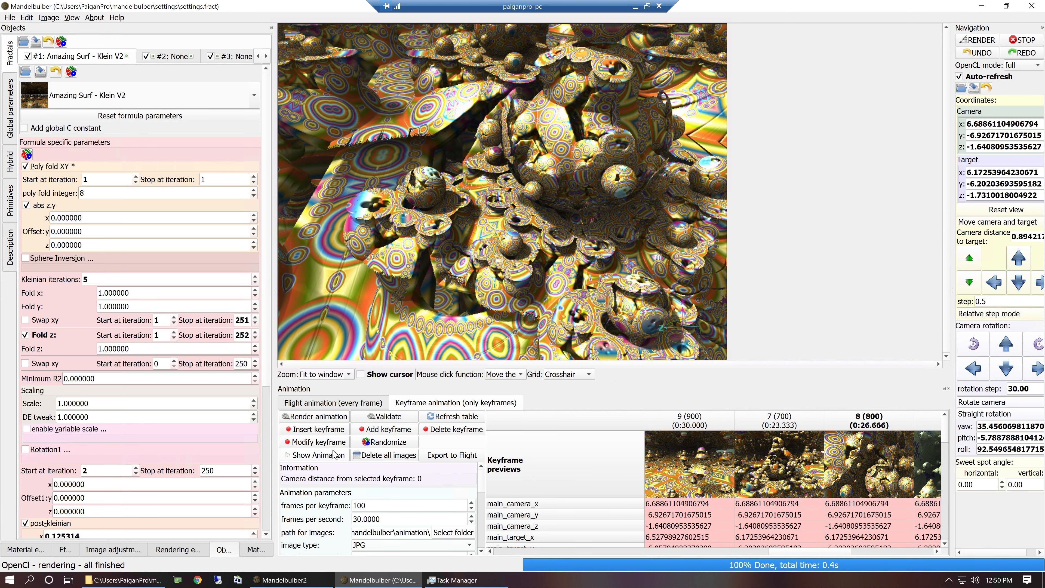
Insert the rolled view as a keyframe before keyframe 8, plus another with the camera re-aimed higher toward the horizon.
click(324, 429)
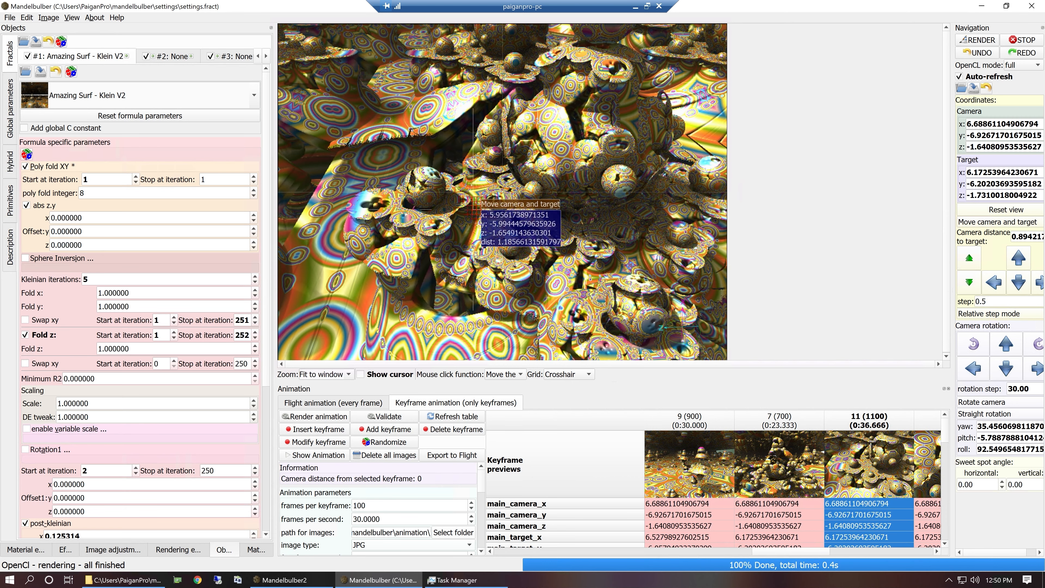
click(498, 163)
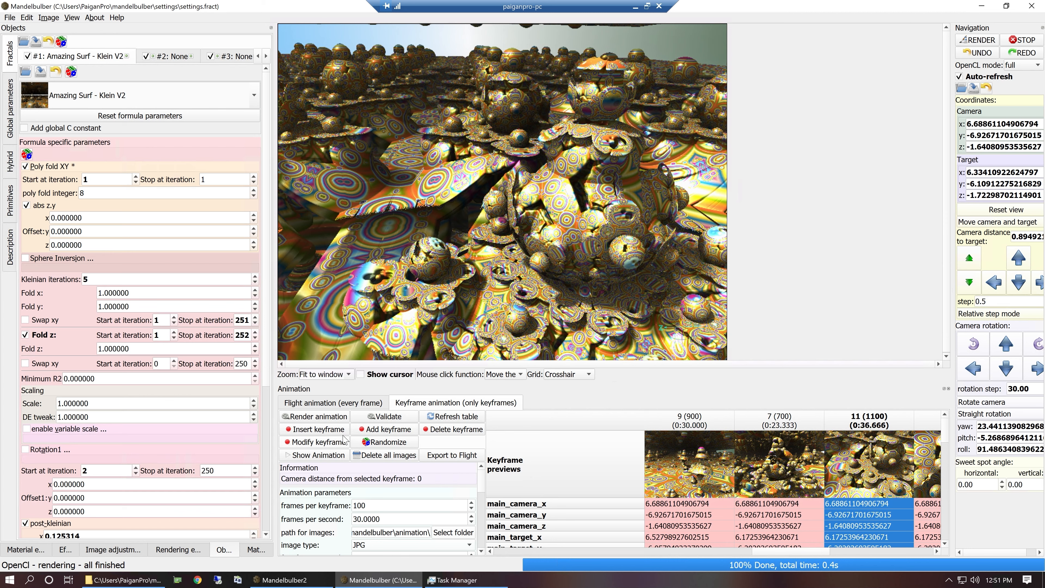
click(335, 442)
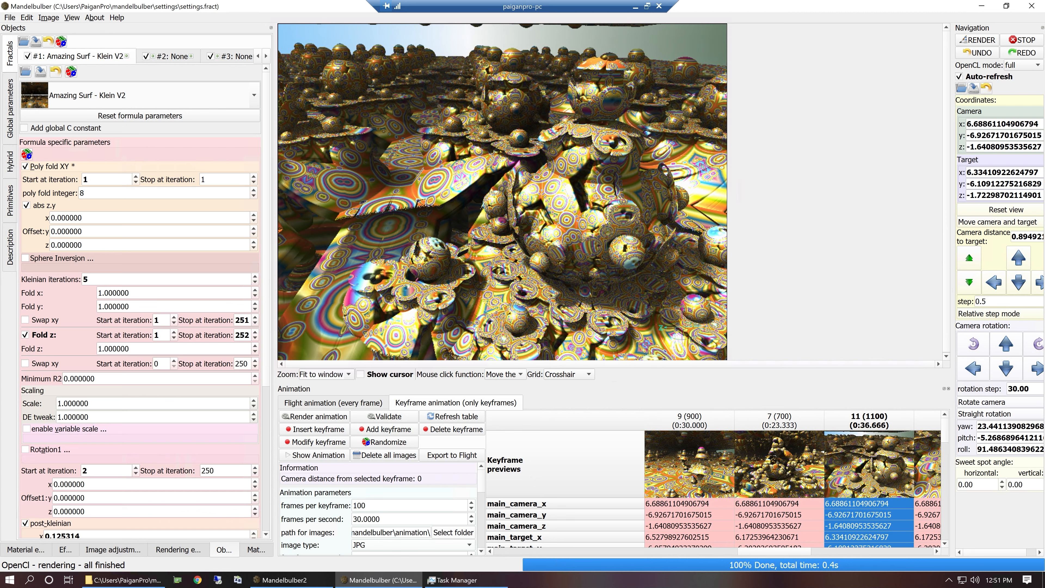
Render keyframe 9 with the green spheres and roll the camera 90° to the right in 30° steps.
click(938, 550)
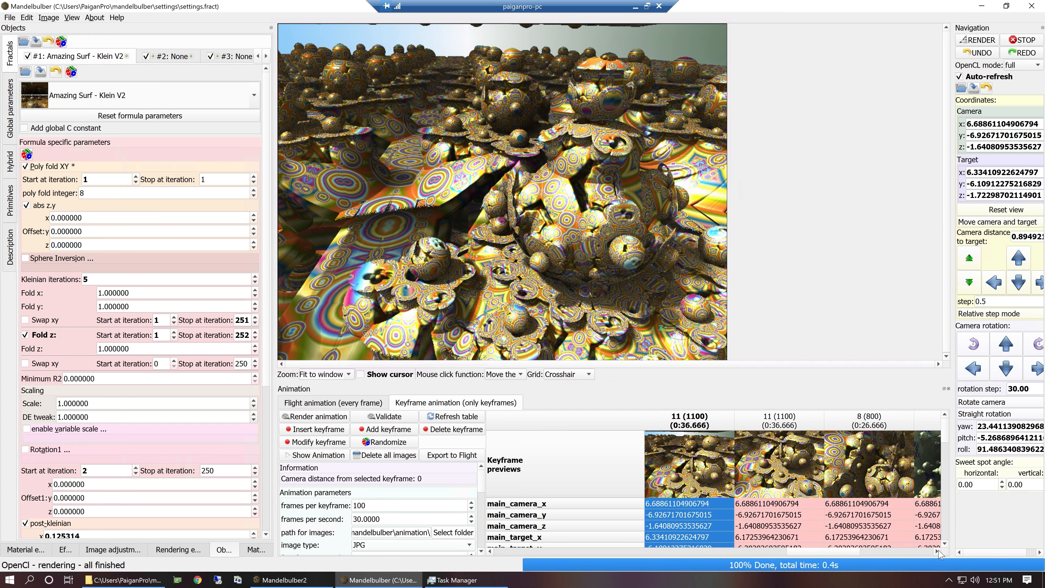
double_click(794, 478)
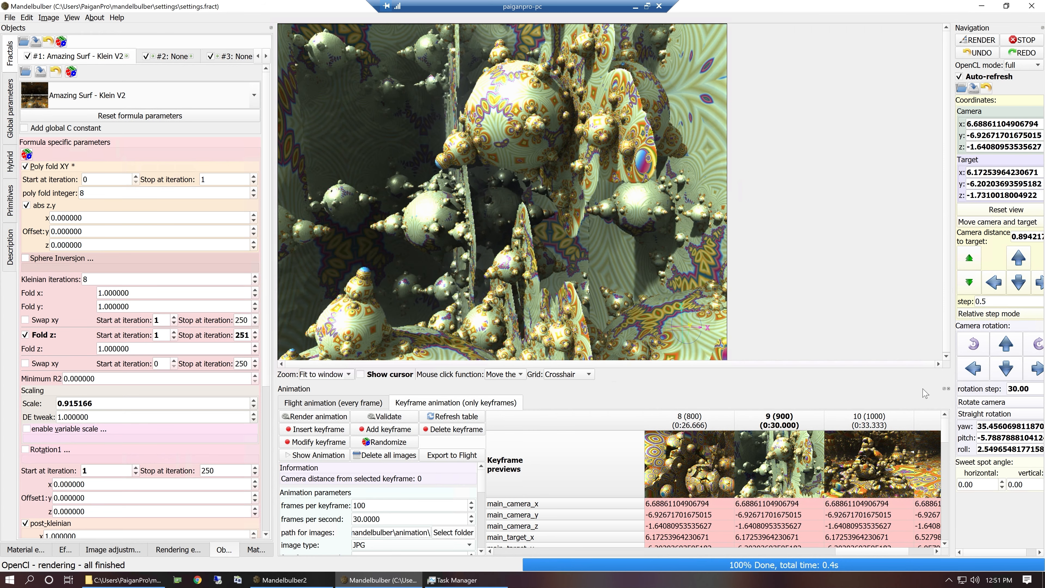
click(1037, 345)
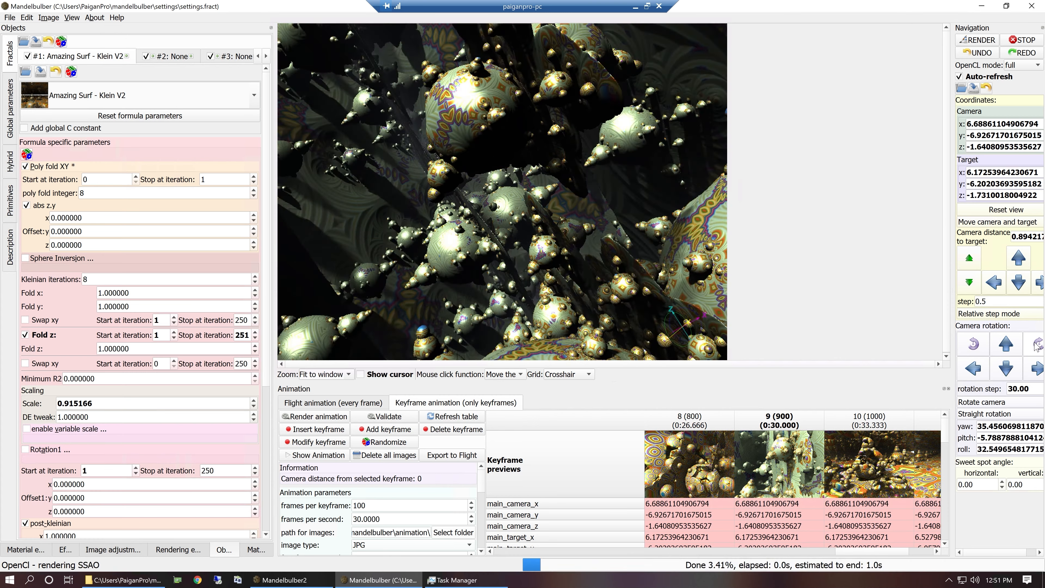
click(1037, 345)
click(1037, 345)
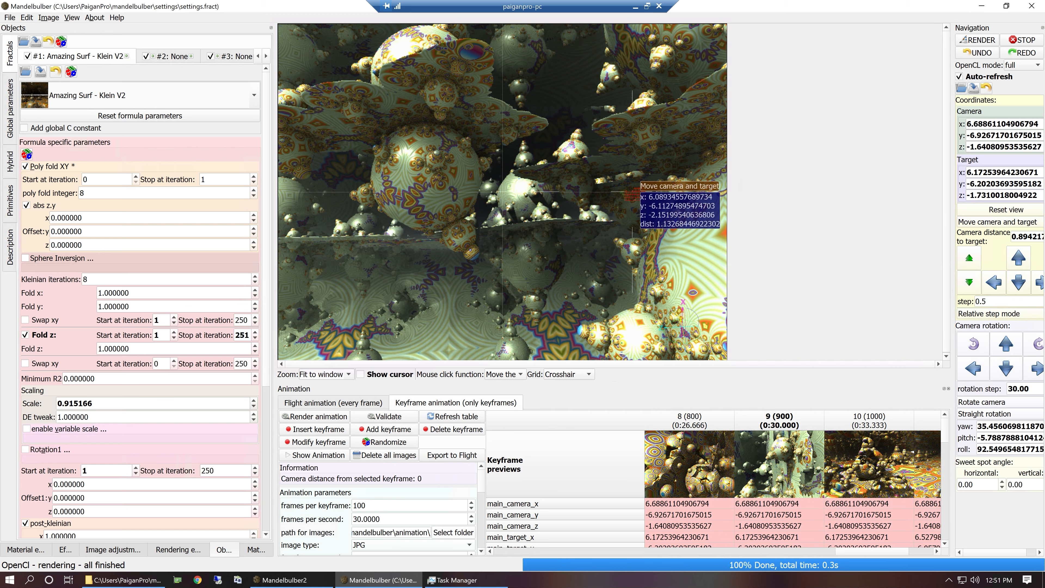
Move and re-aim the camera to frame the spheres above the patterned plates, and insert the view as a keyframe before keyframe 10.
click(585, 235)
click(597, 327)
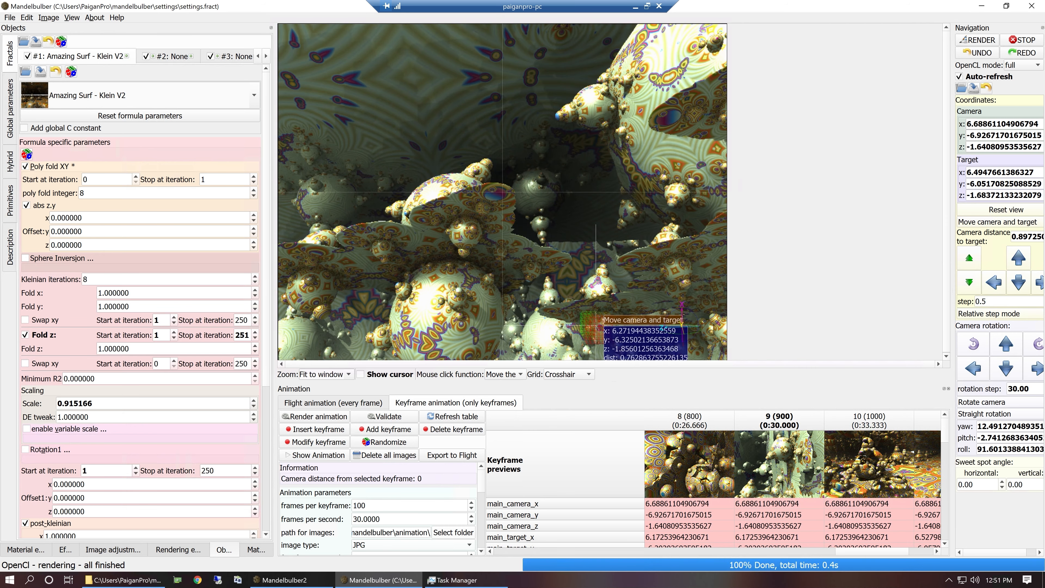
click(597, 326)
right_drag(592, 267, 599, 254)
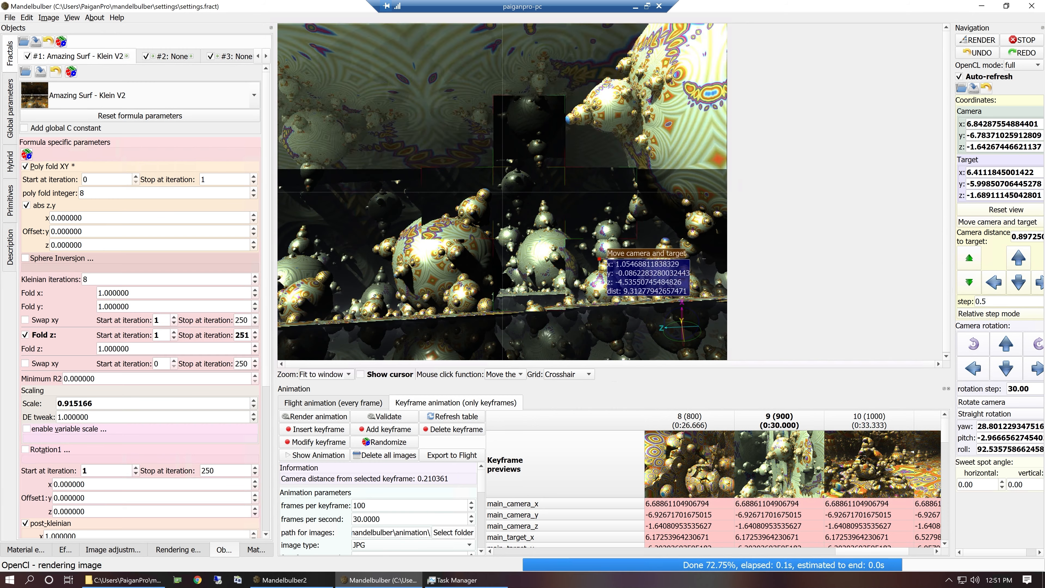
click(582, 304)
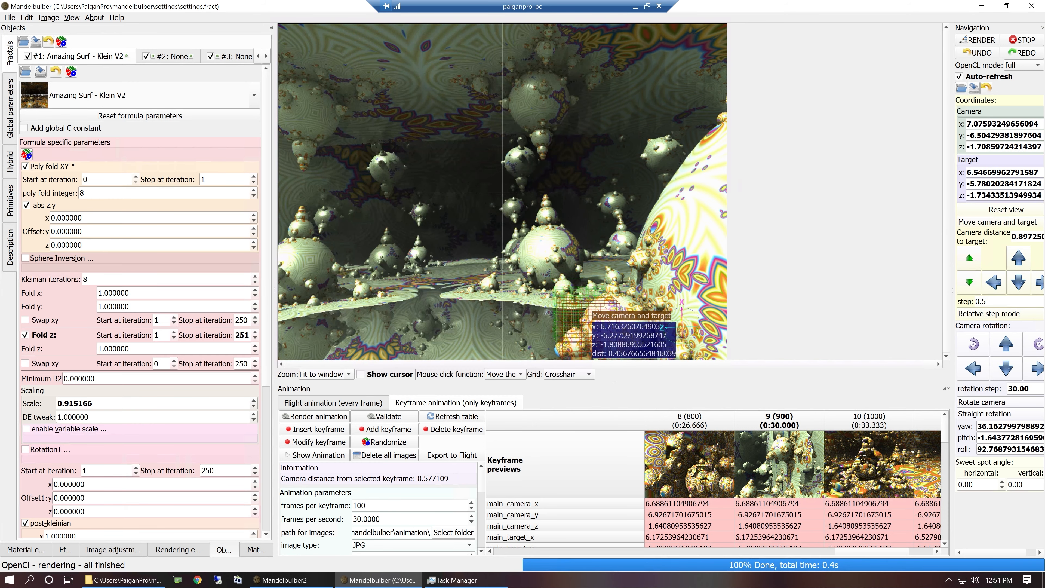
click(594, 325)
drag(594, 325, 662, 177)
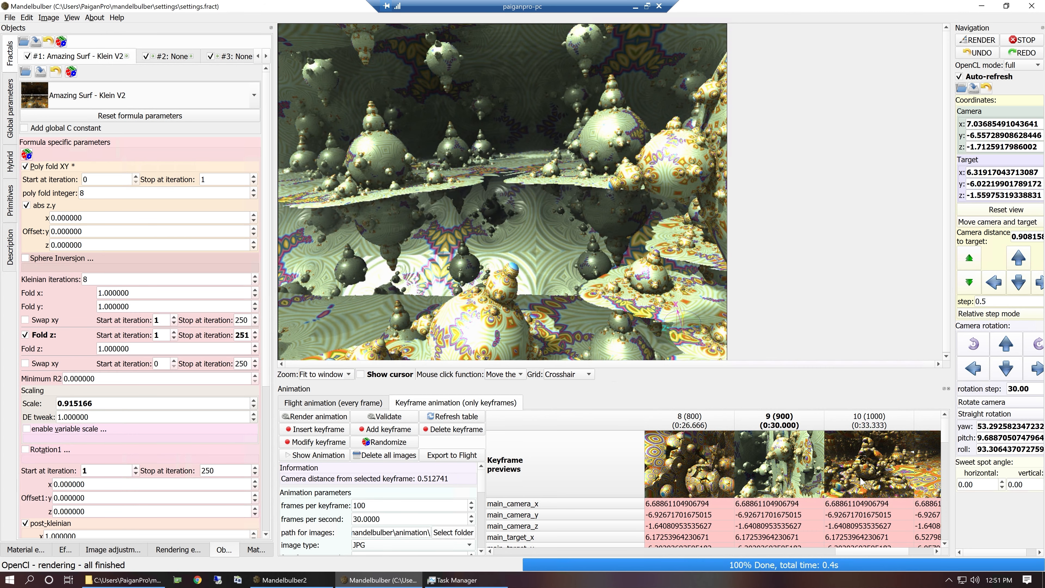
click(840, 424)
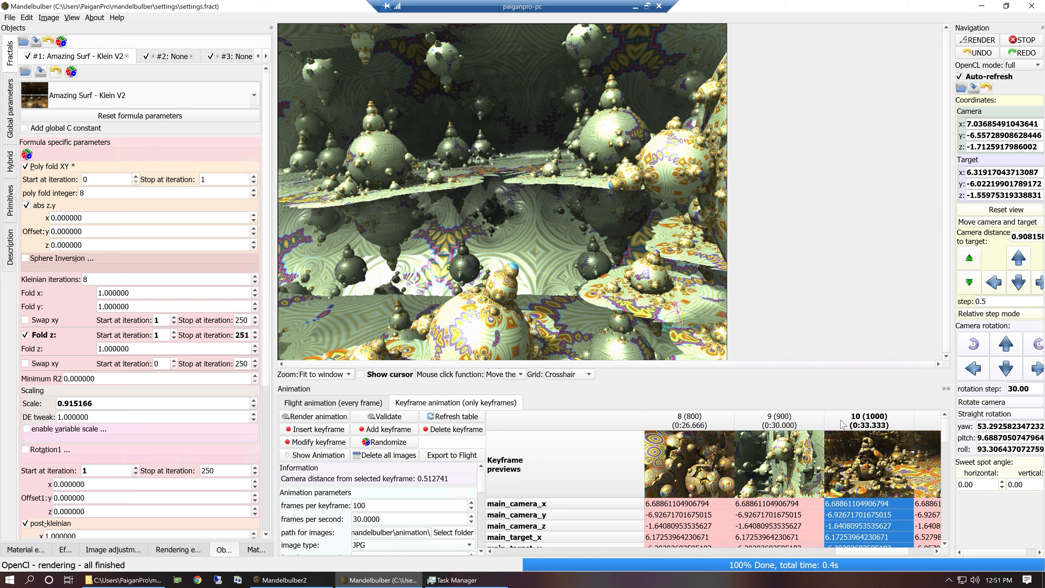
click(331, 428)
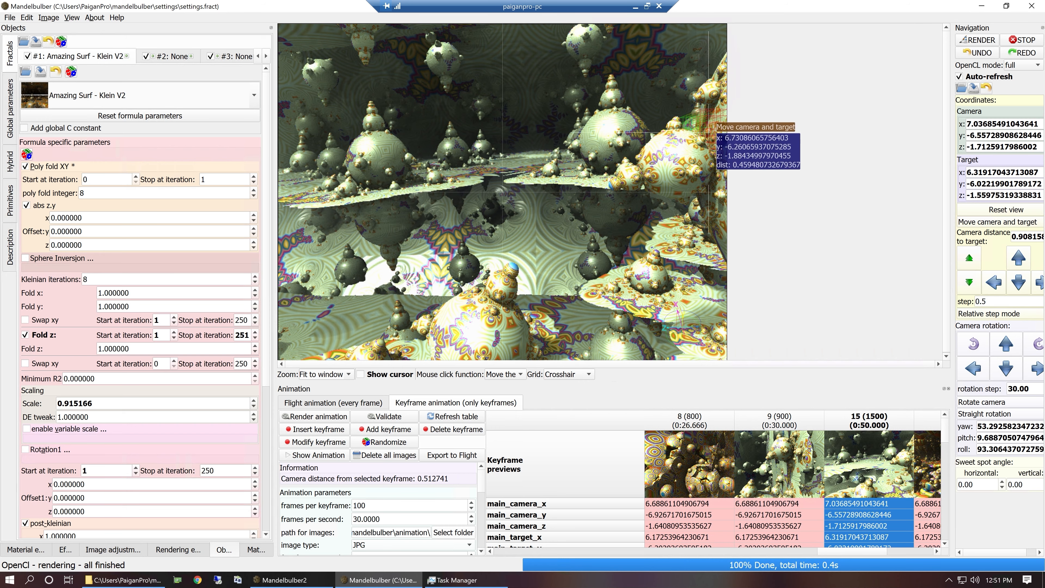
Re-aim the camera at the large patterned sphere and insert that view as another keyframe before keyframe 10.
drag(686, 150, 359, 163)
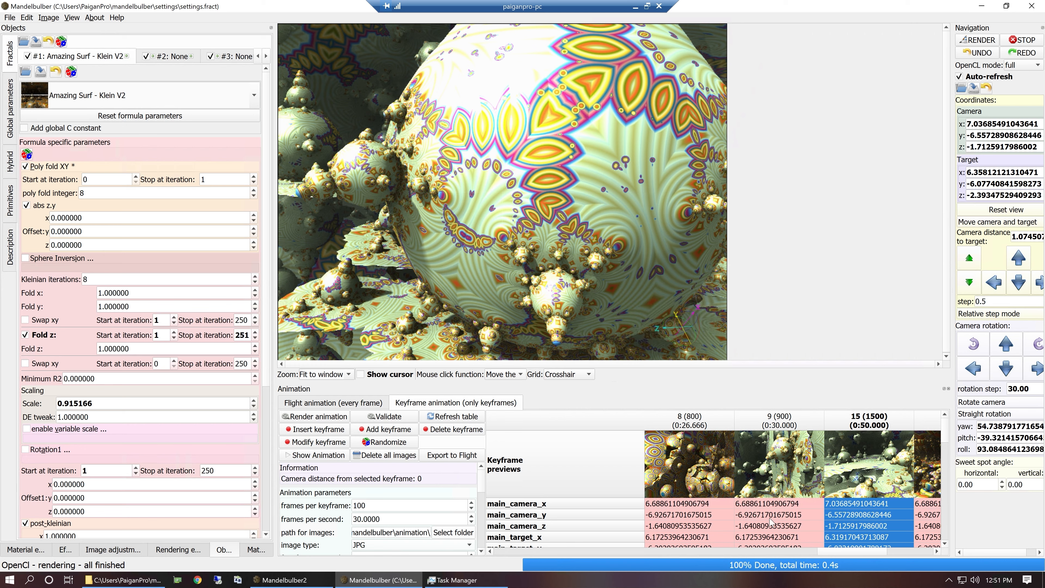
drag(923, 423, 904, 420)
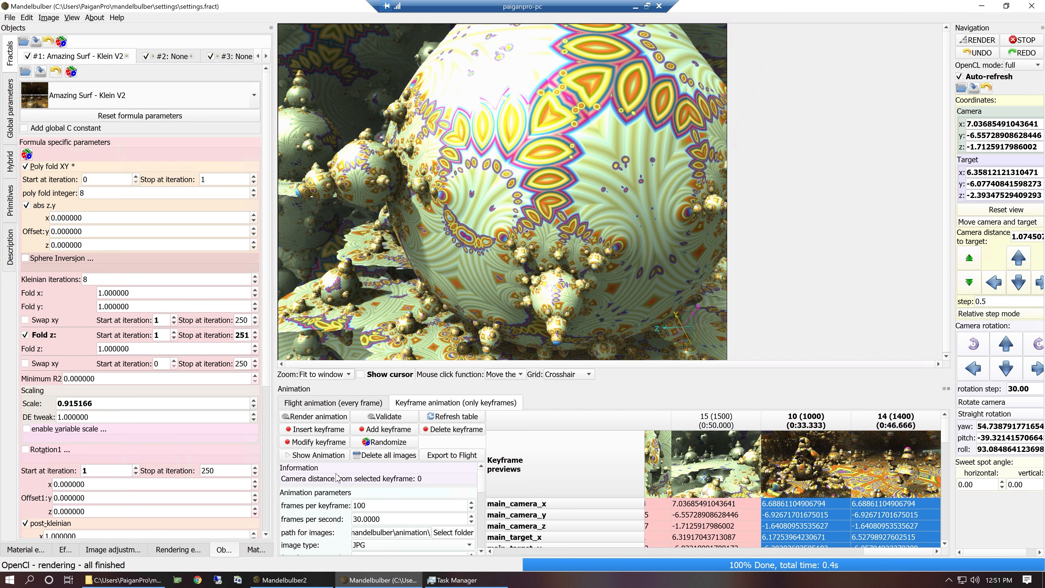
click(791, 427)
click(307, 430)
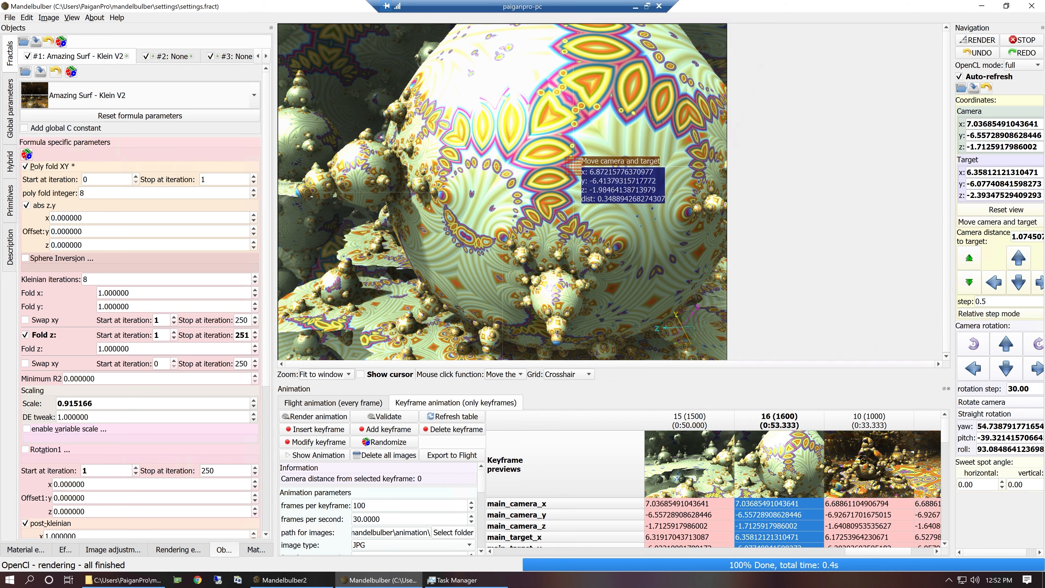
Render keyframe 10, move the camera closer to the central formation, and insert the view as a keyframe before keyframe 14.
double_click(859, 471)
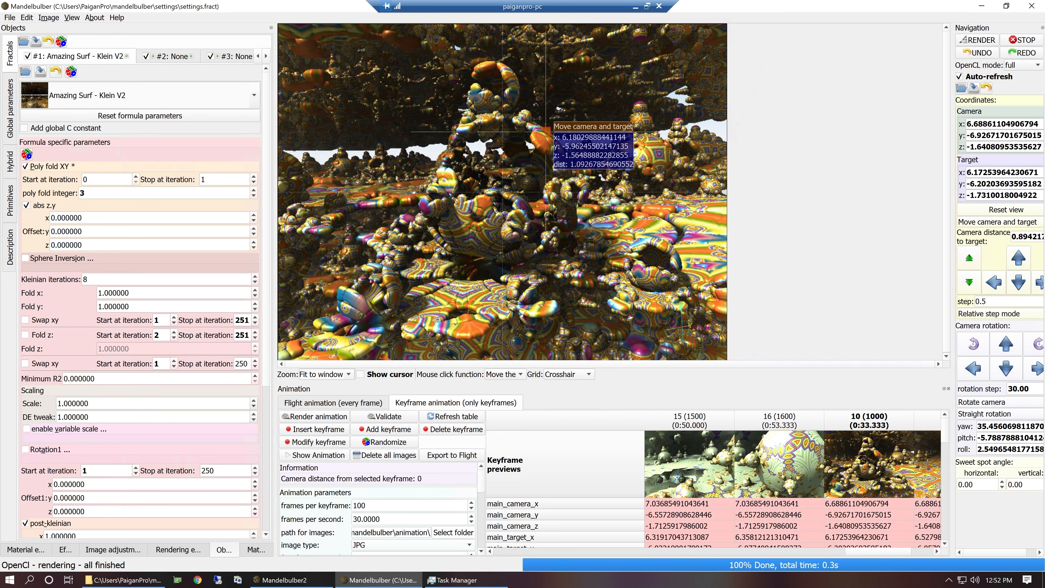
click(502, 192)
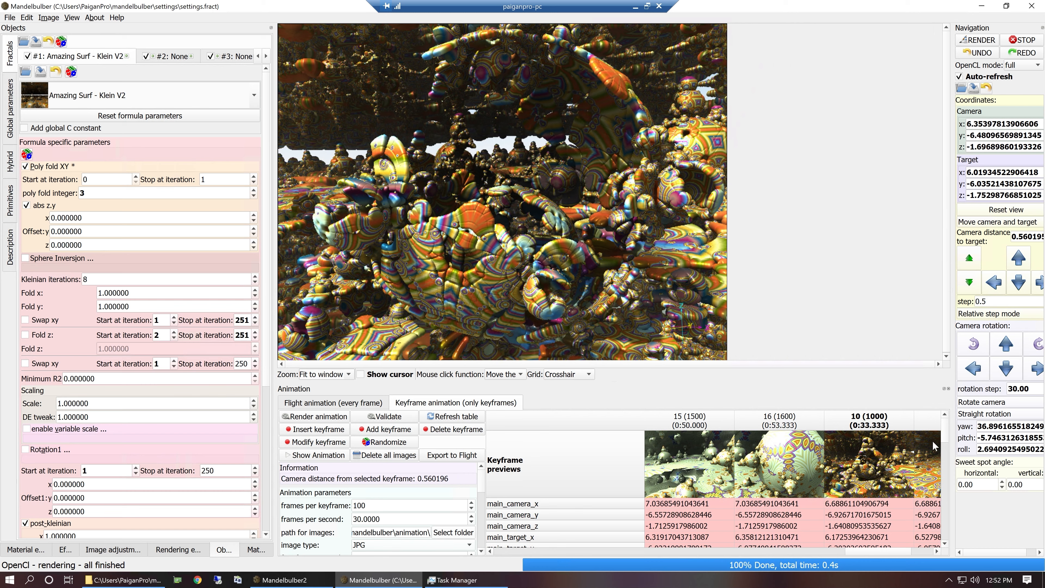
click(933, 420)
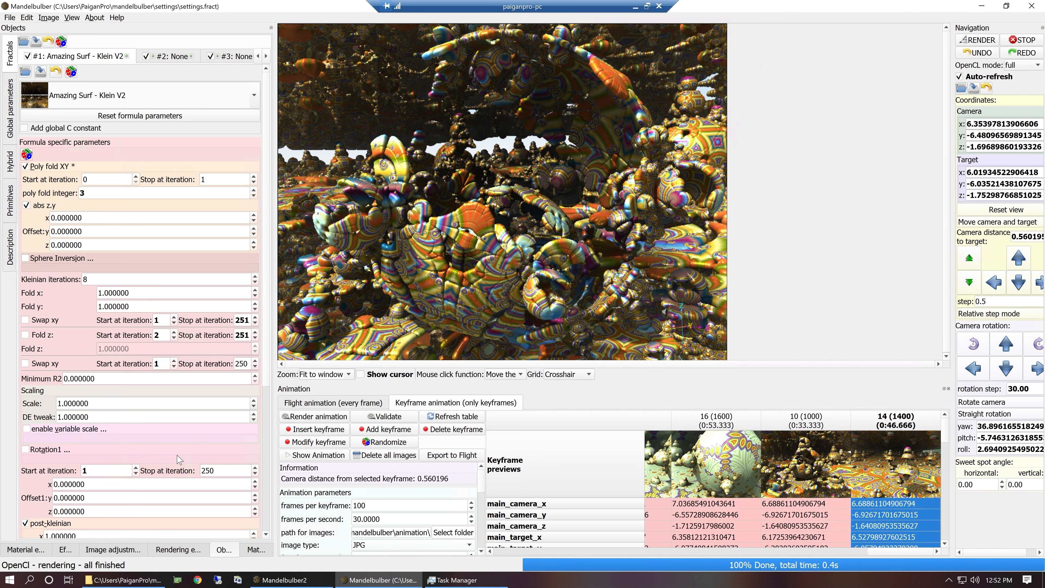
click(293, 429)
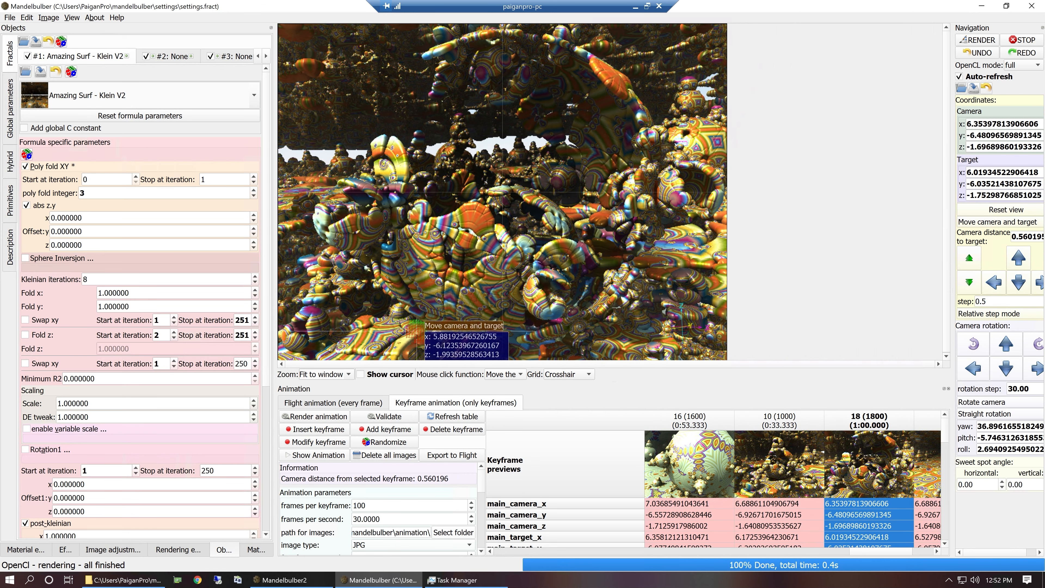
click(515, 192)
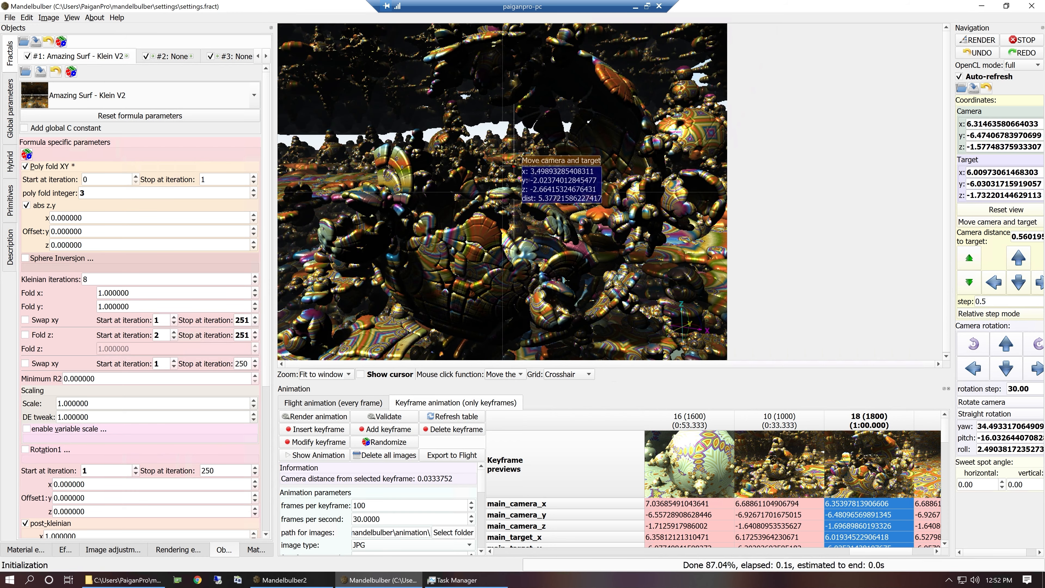
click(518, 207)
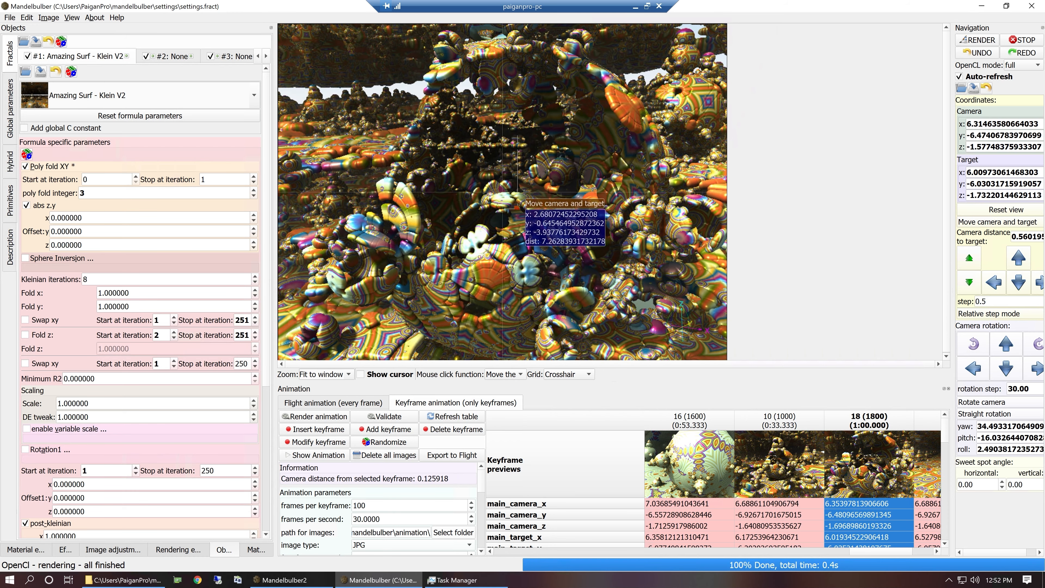
click(516, 208)
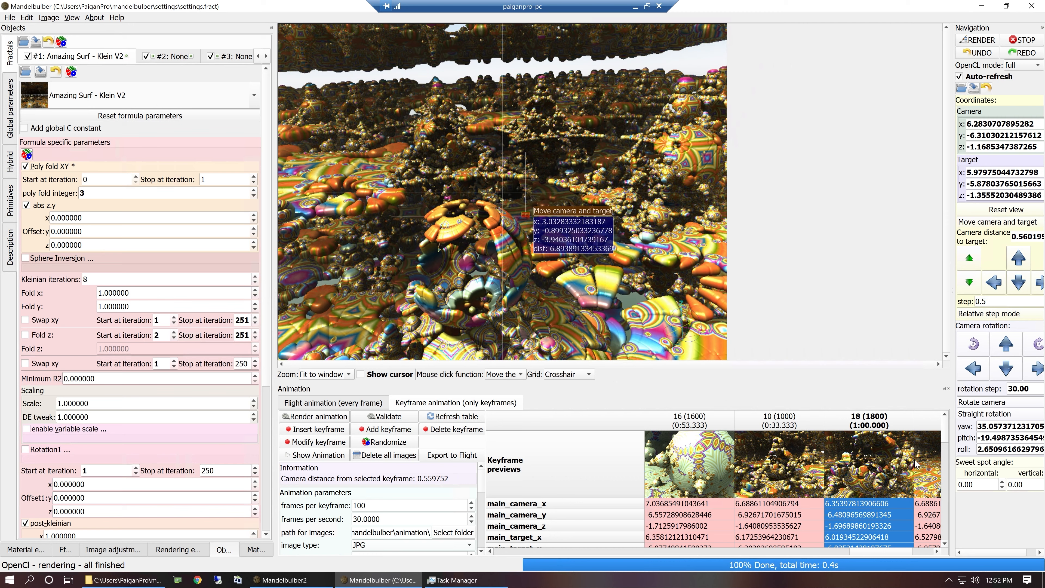
double_click(892, 470)
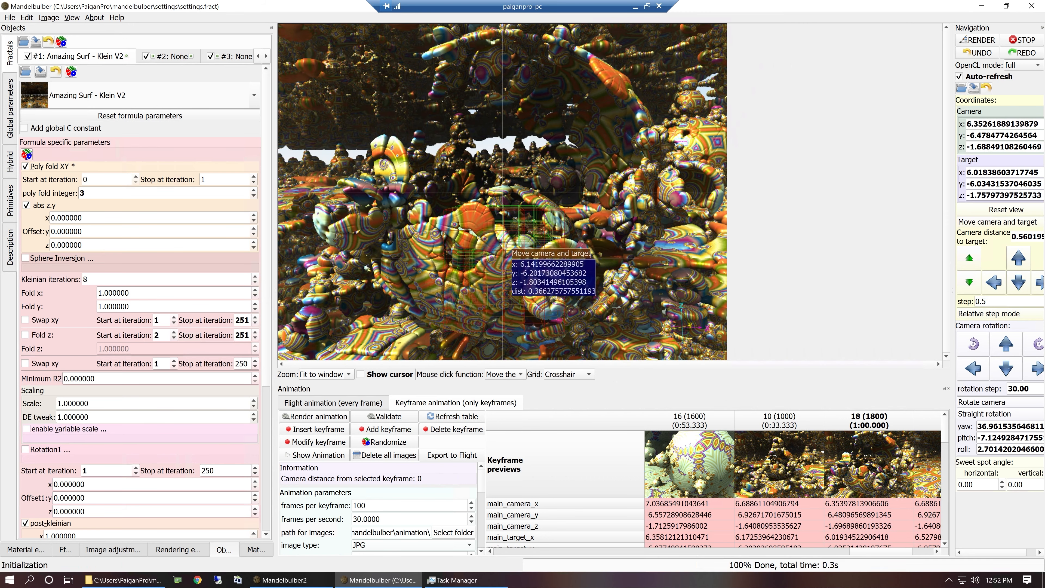
Orbit the camera upward to look down into the hollow central sphere, and insert the view as a keyframe before keyframe 14.
click(503, 258)
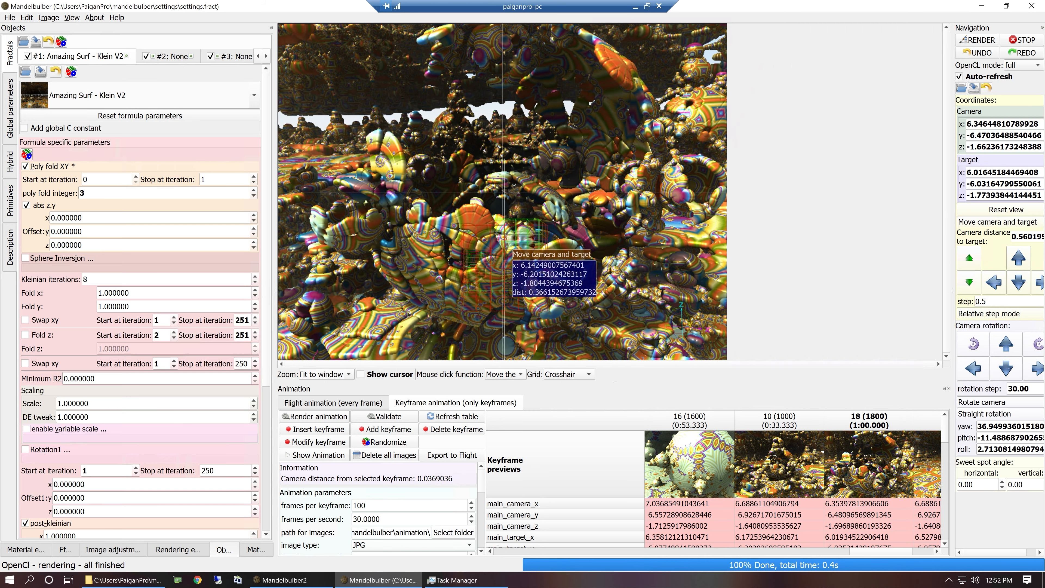
click(507, 253)
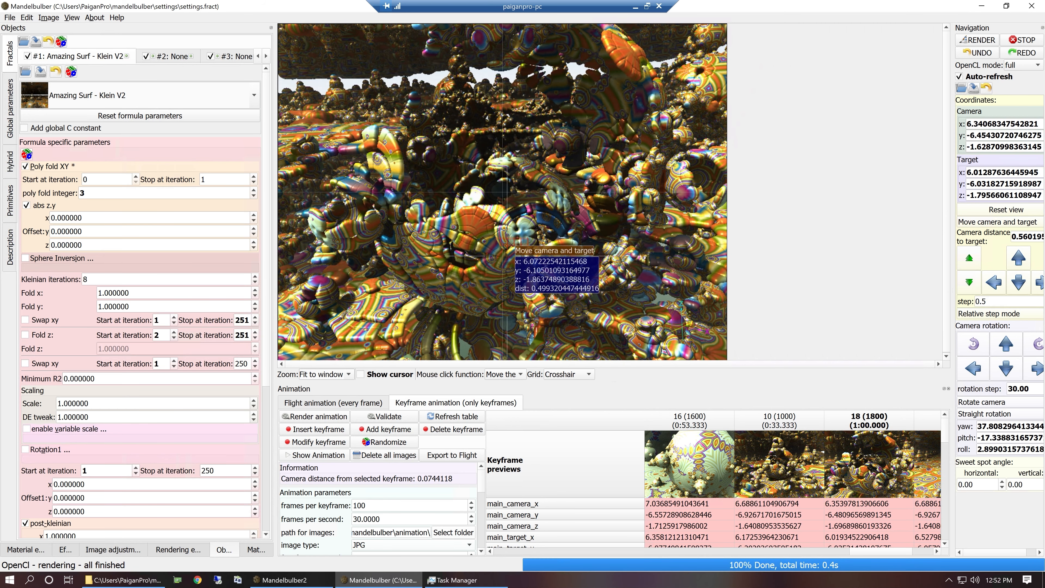
click(508, 254)
click(512, 241)
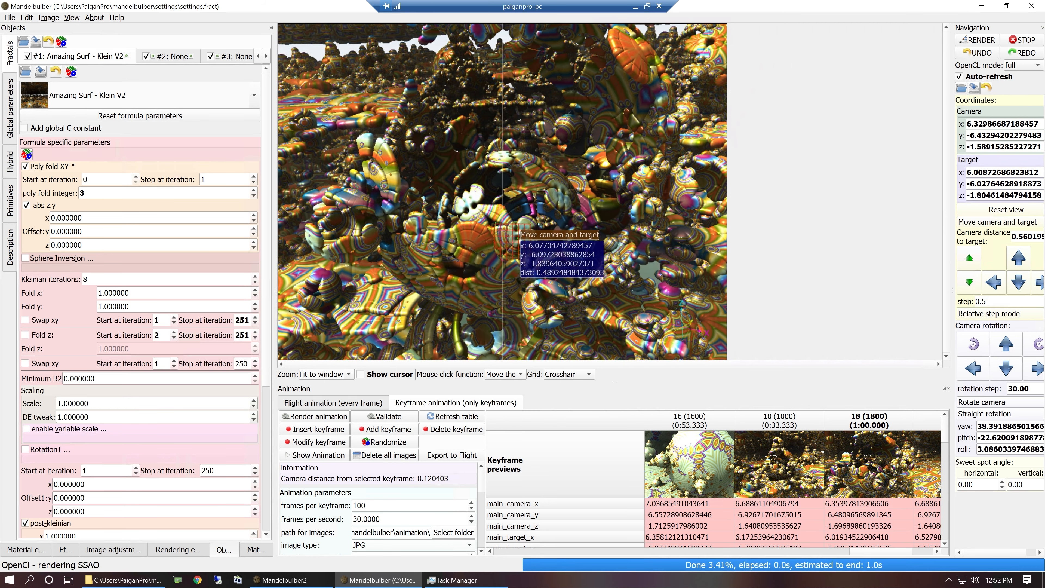
click(516, 227)
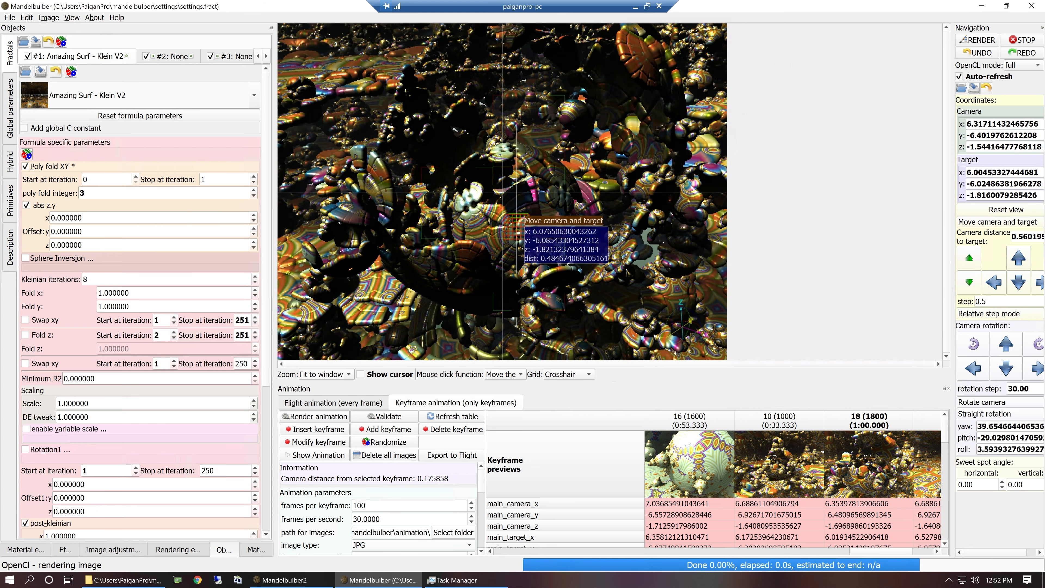
click(517, 226)
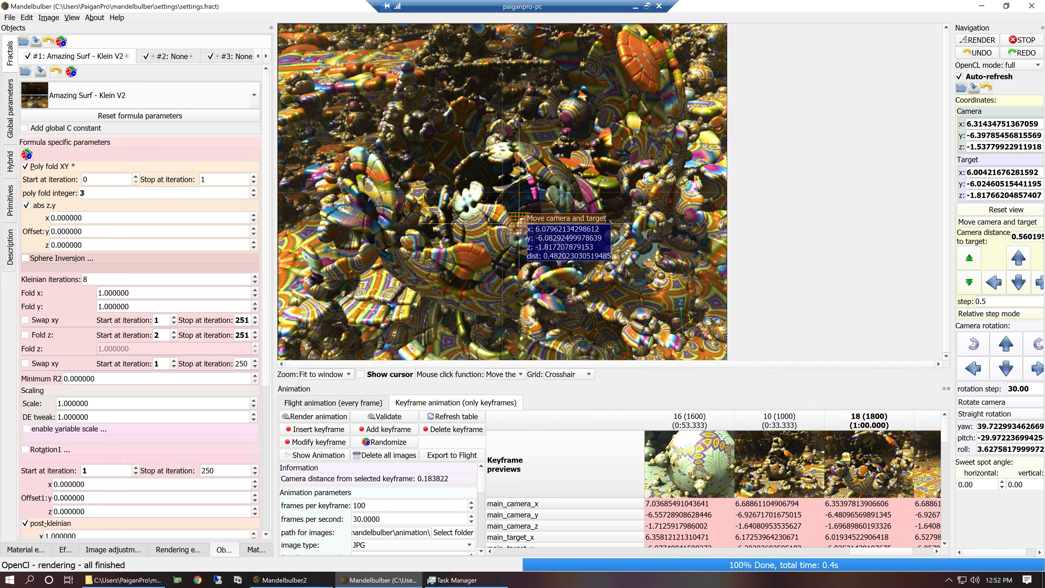
click(514, 231)
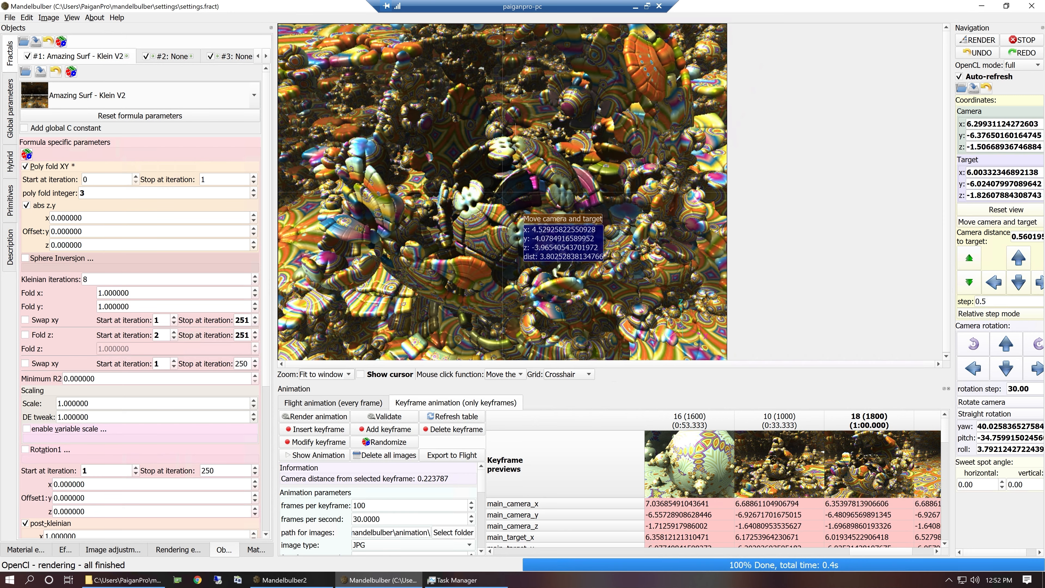
click(518, 225)
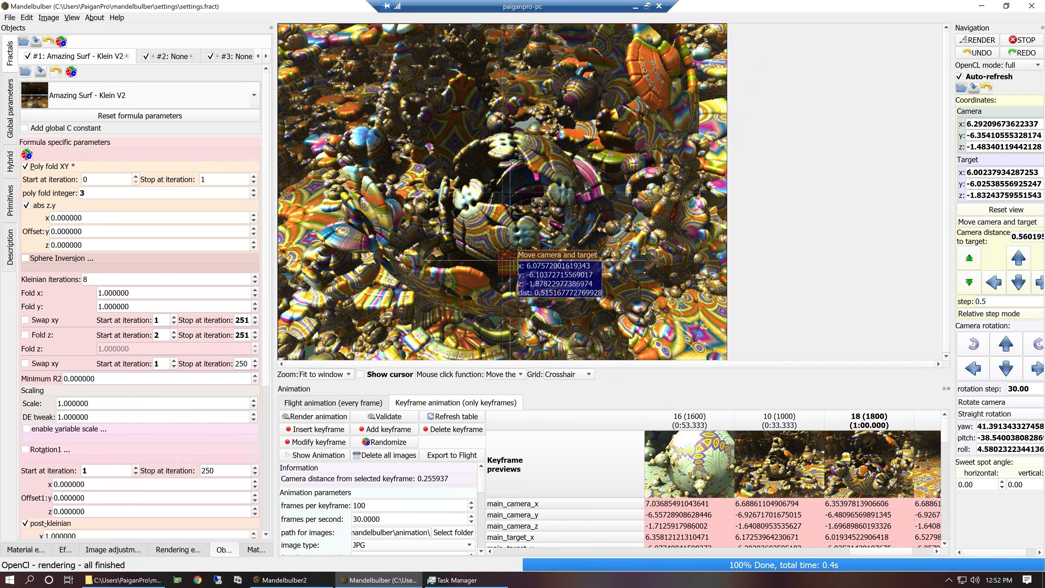
click(932, 425)
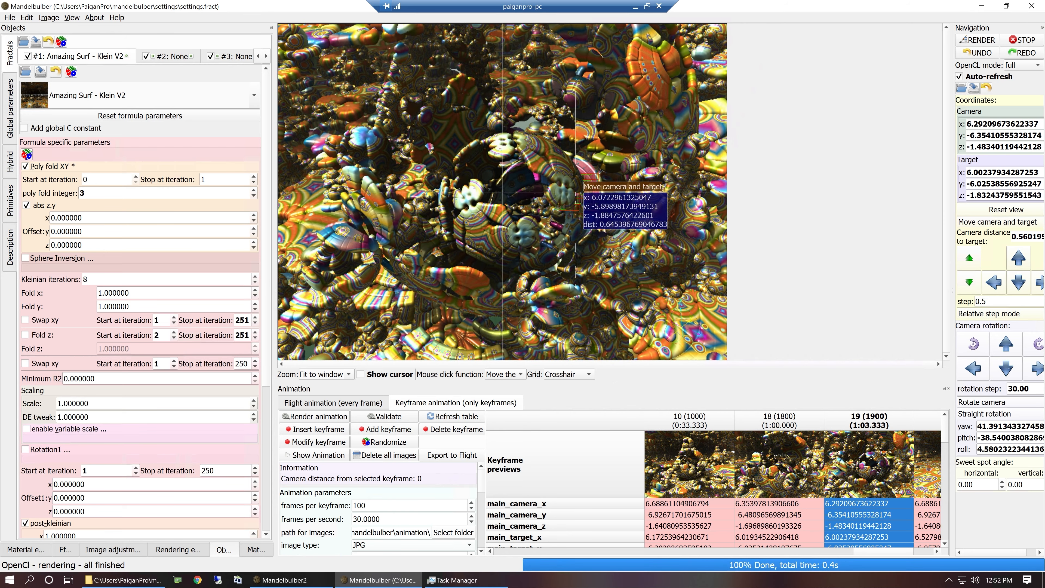
Orbit the camera sideways around the hollow sphere with a tilted roll, and insert the view as another keyframe before keyframe 14.
middle_drag(515, 200, 616, 229)
right_drag(461, 219, 509, 241)
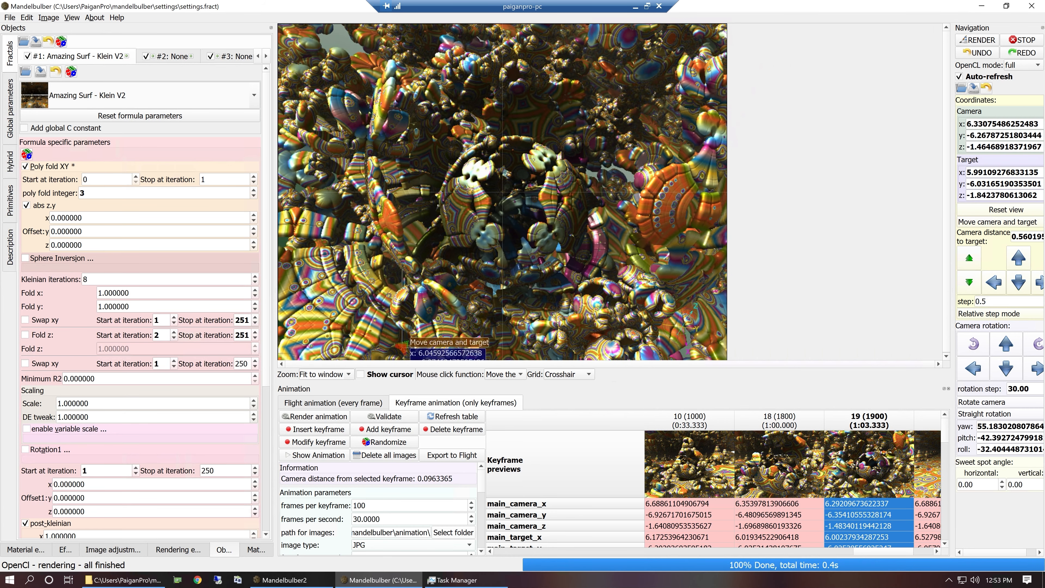
click(926, 422)
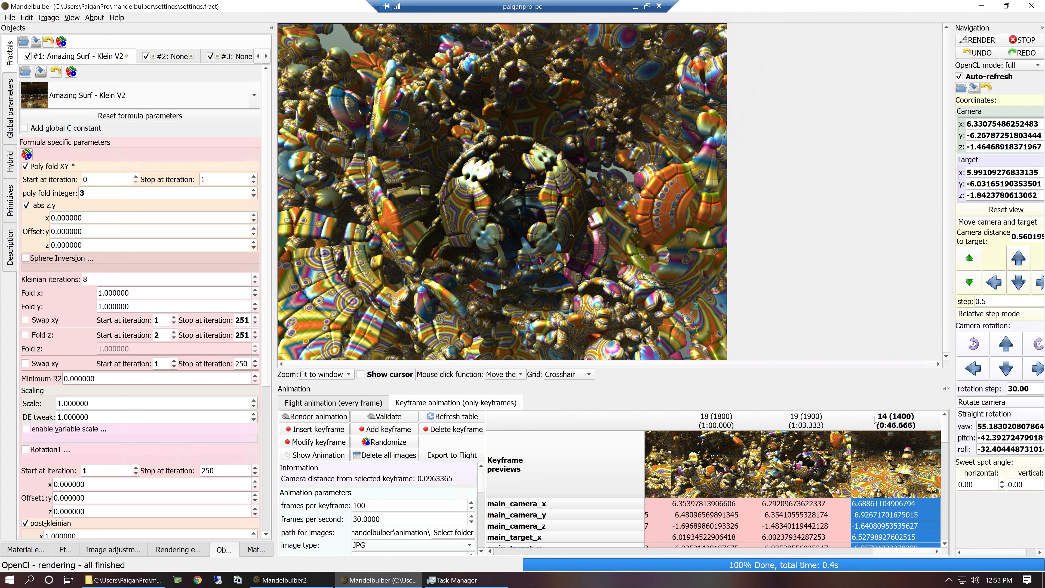
click(294, 432)
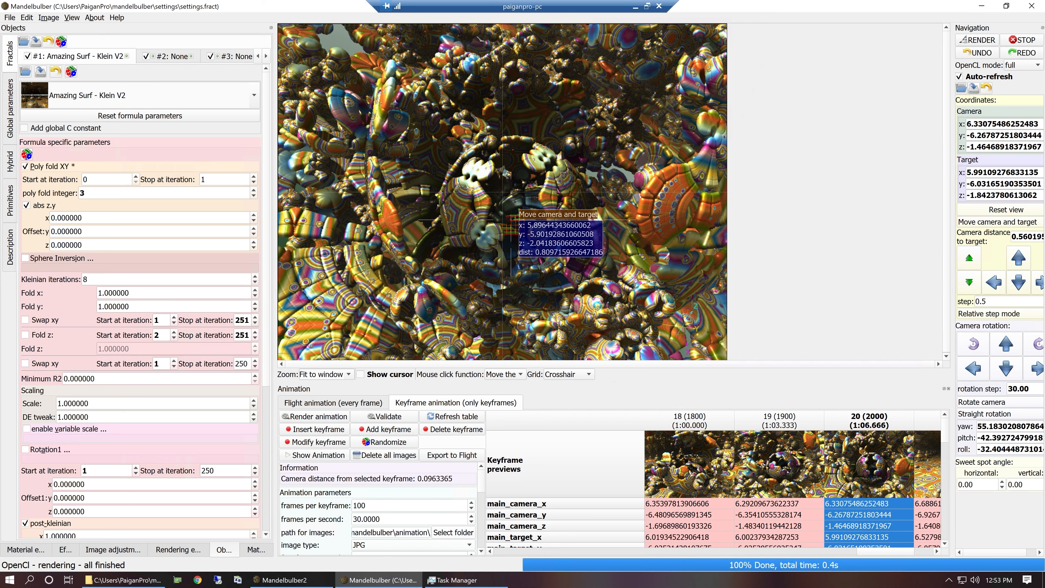
click(501, 225)
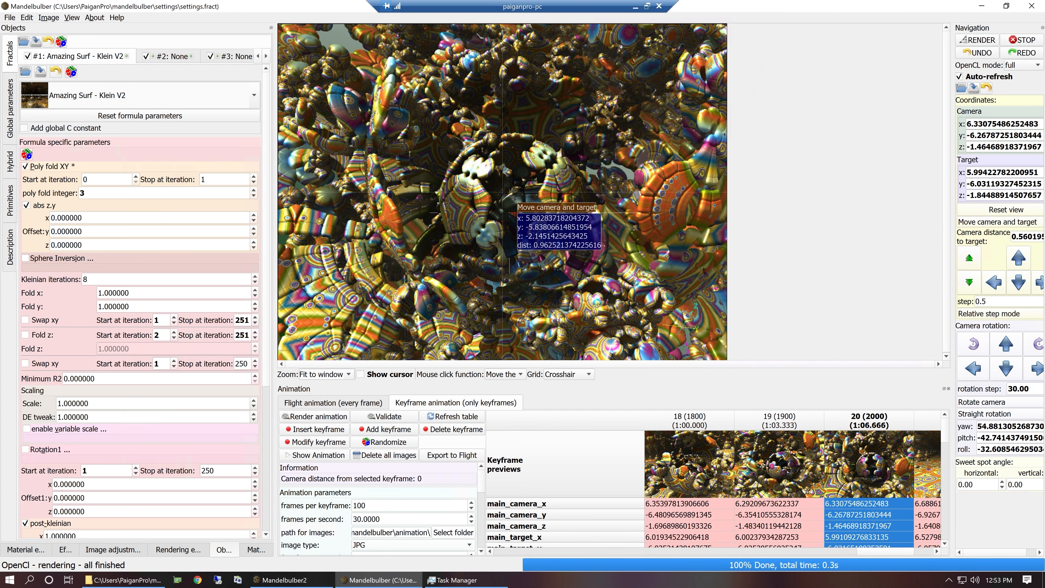
click(509, 212)
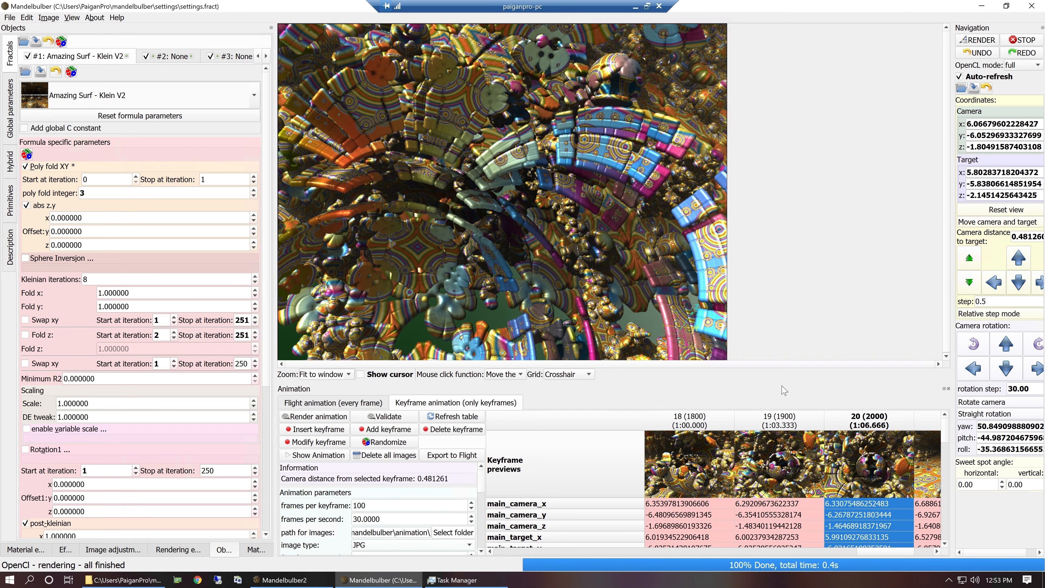
double_click(871, 464)
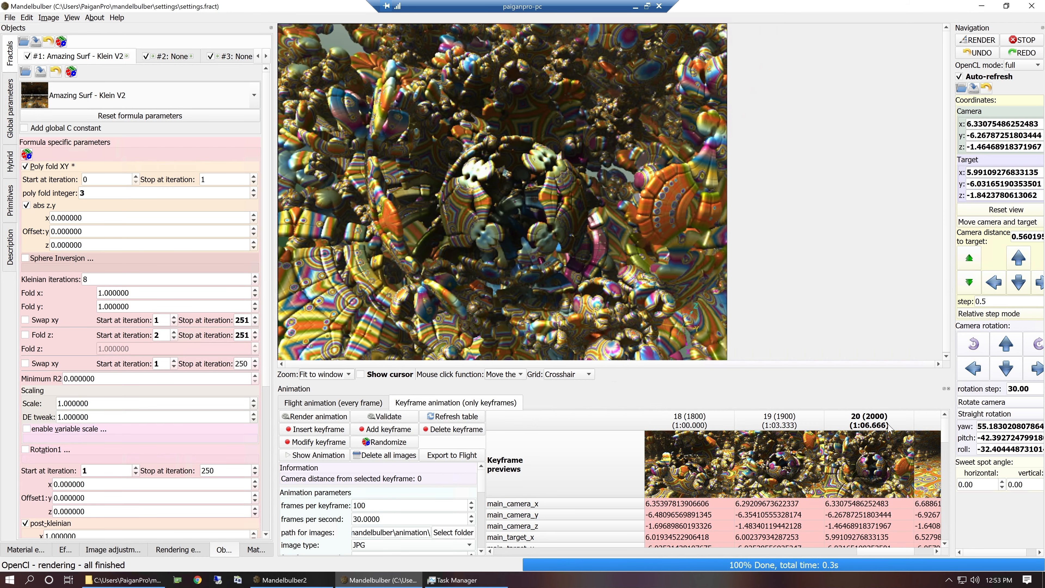
Move the camera and target forward until the hollow sphere fills the view, and shift them down three steps.
click(969, 259)
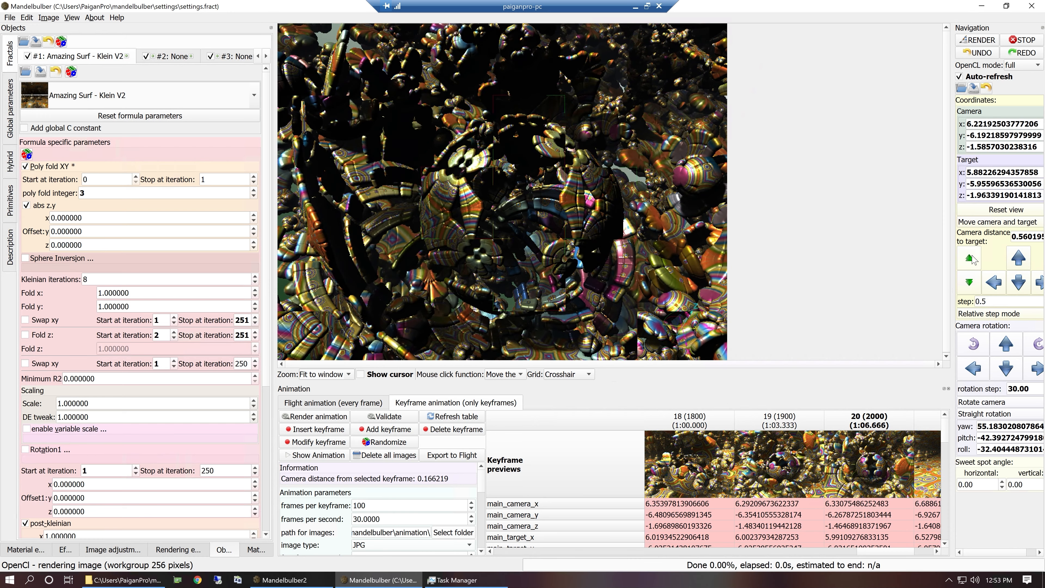
click(969, 258)
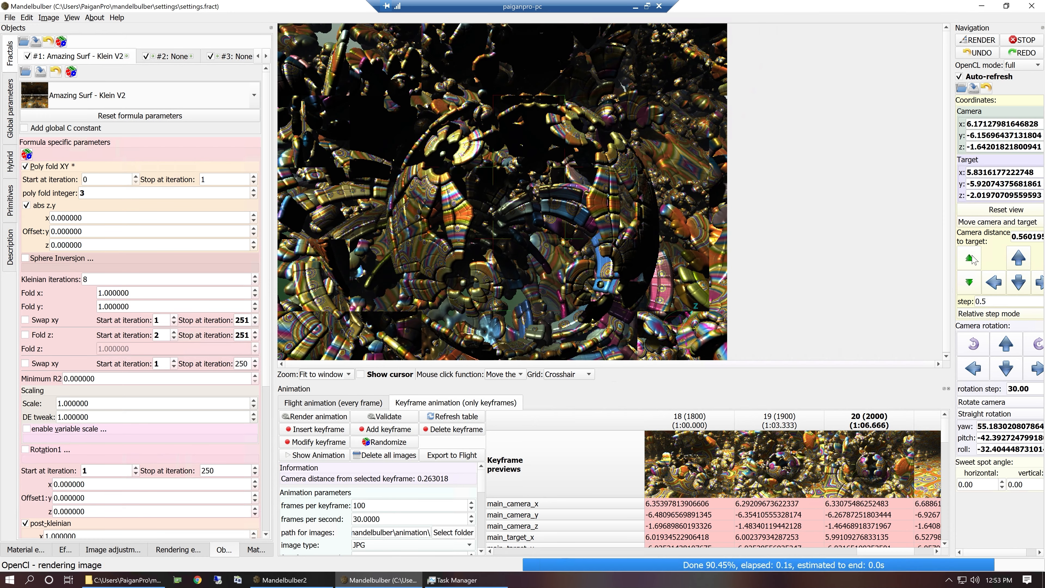
click(969, 259)
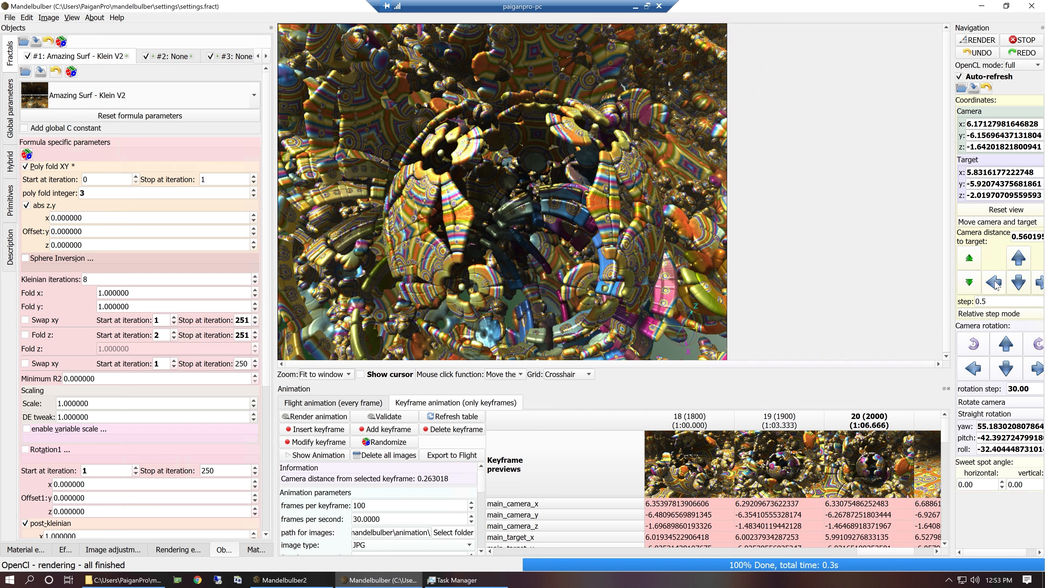
click(1018, 285)
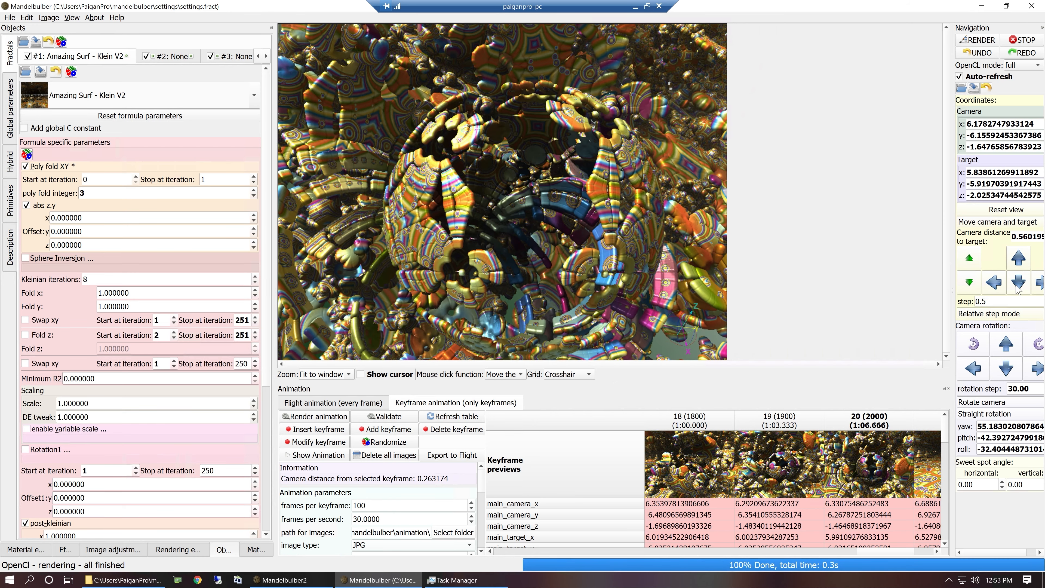
click(1017, 287)
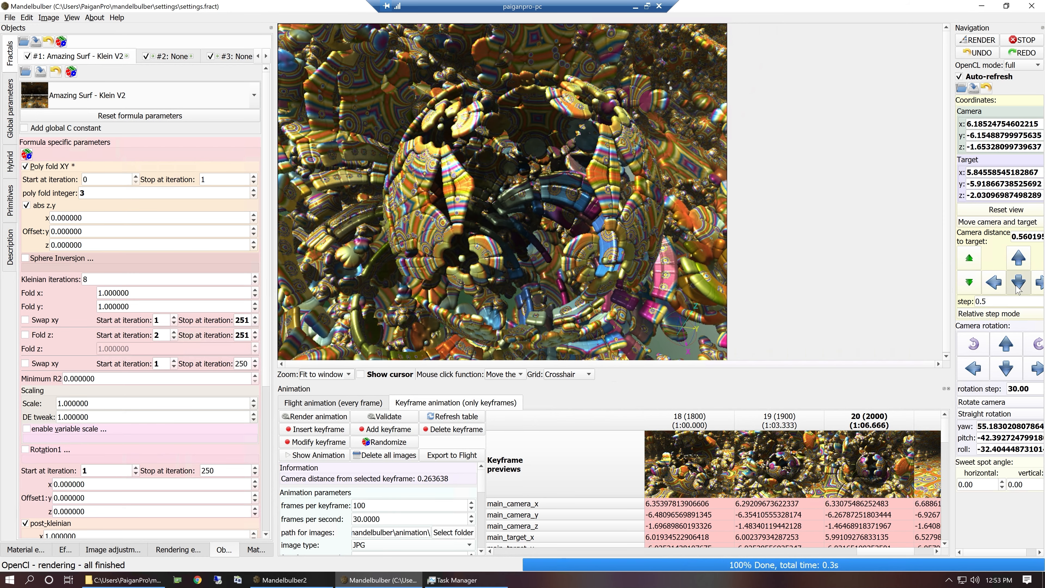
click(1017, 288)
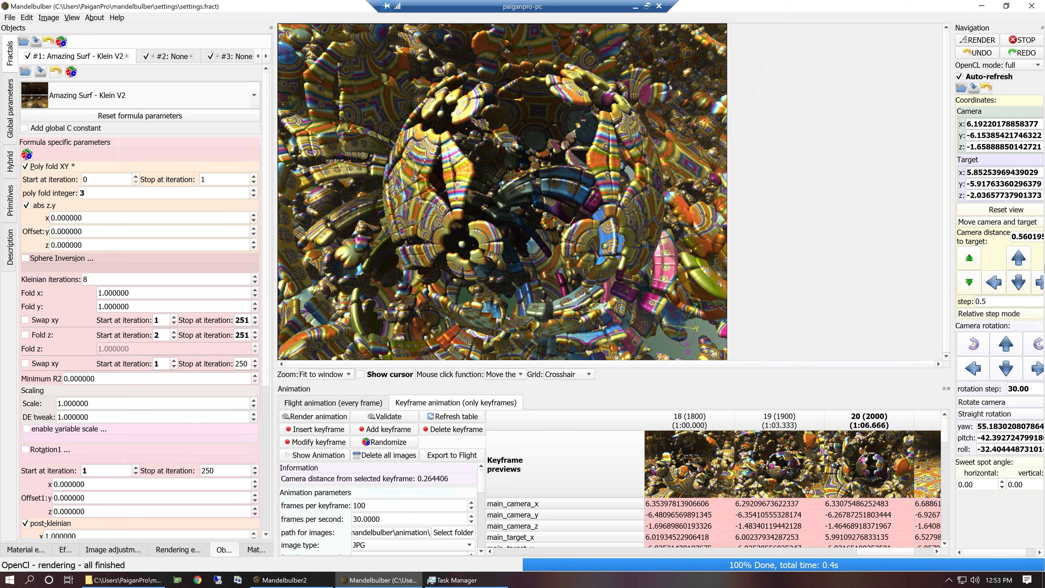
Nudge the camera and target slightly right to reframe the hollow sphere, and insert the view as a keyframe before keyframe 14.
click(1039, 284)
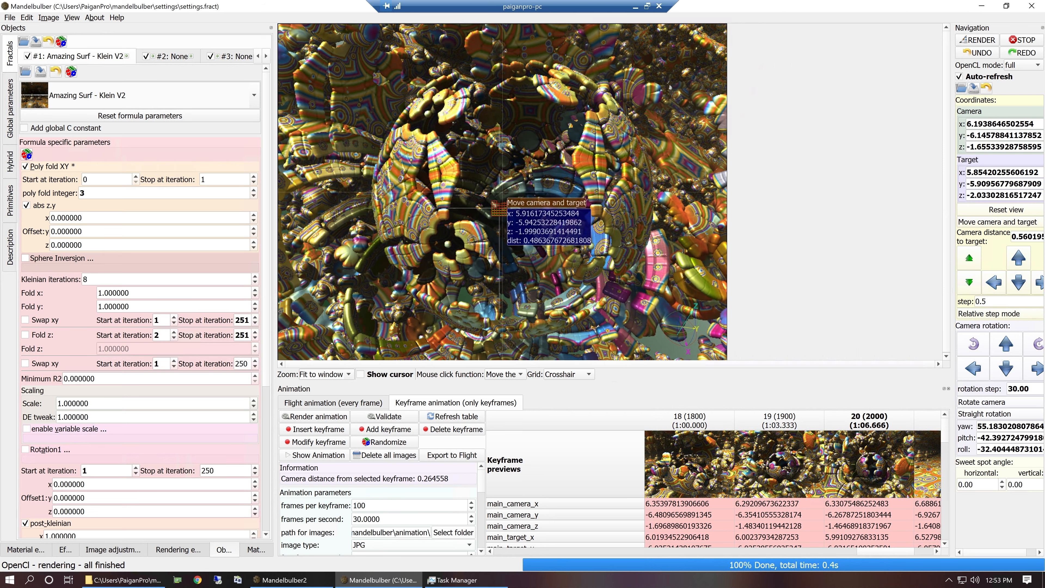
click(993, 287)
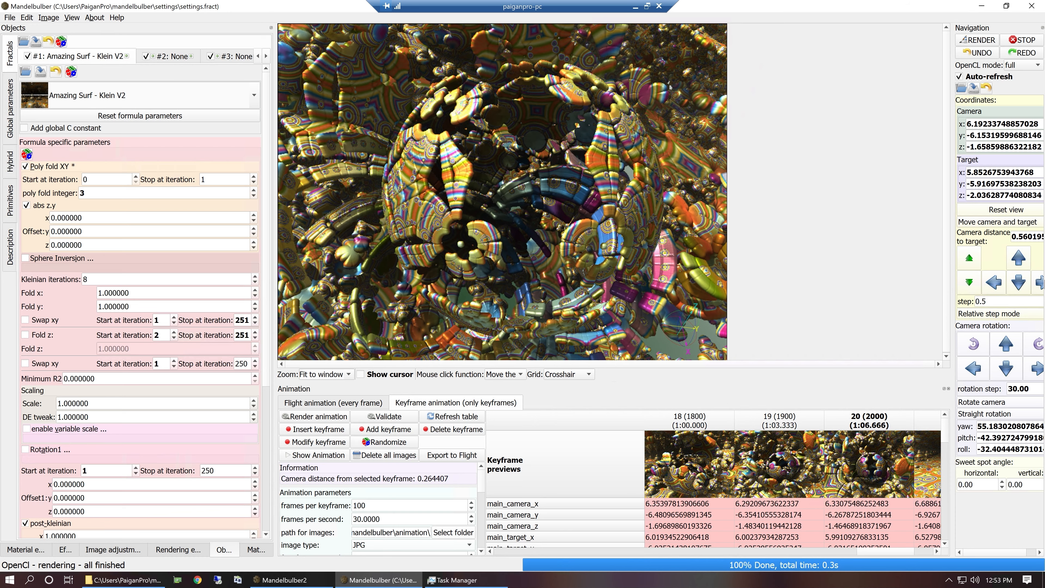
click(1040, 284)
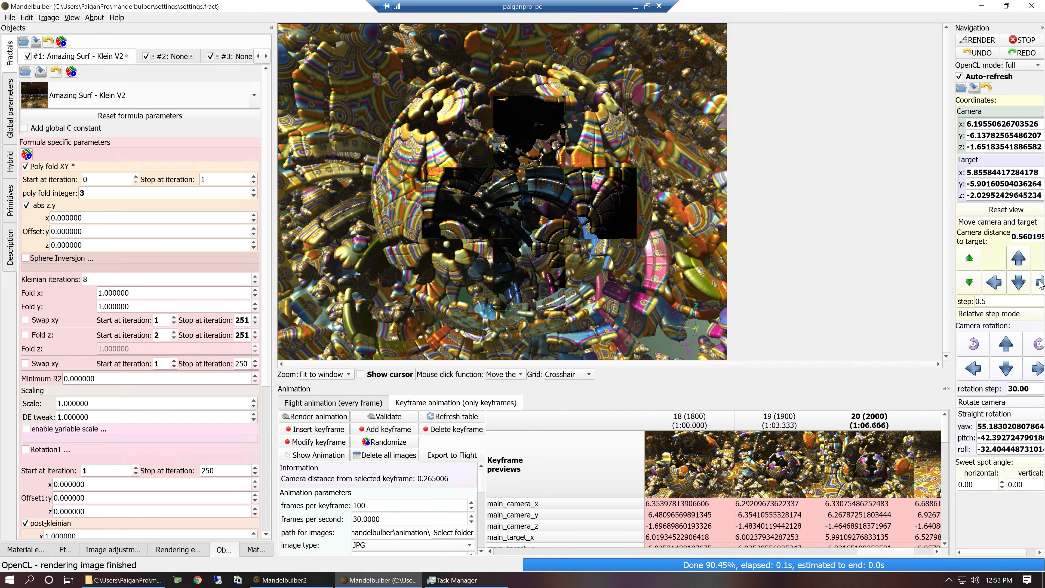
click(1040, 284)
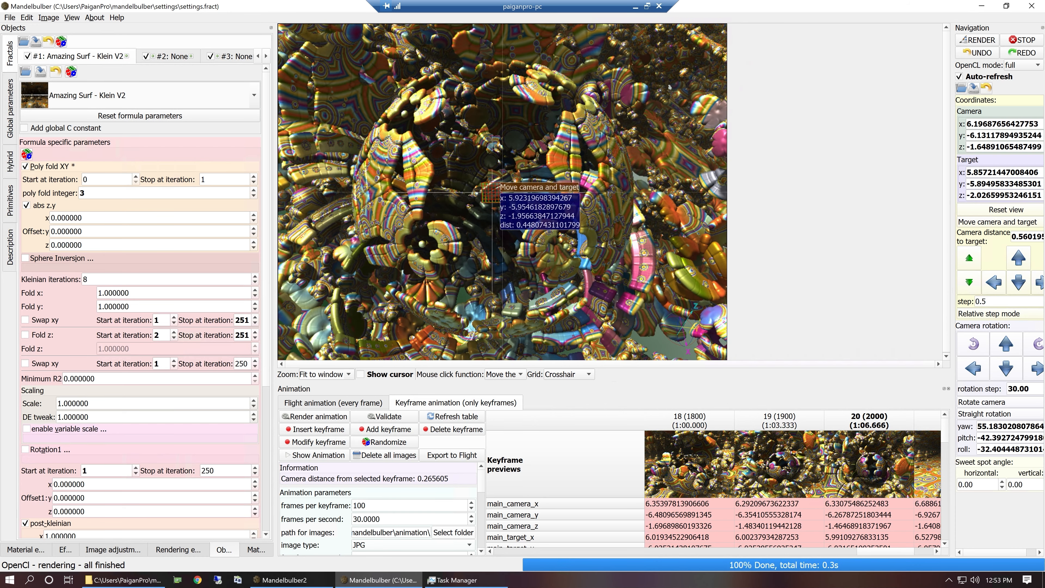
click(996, 286)
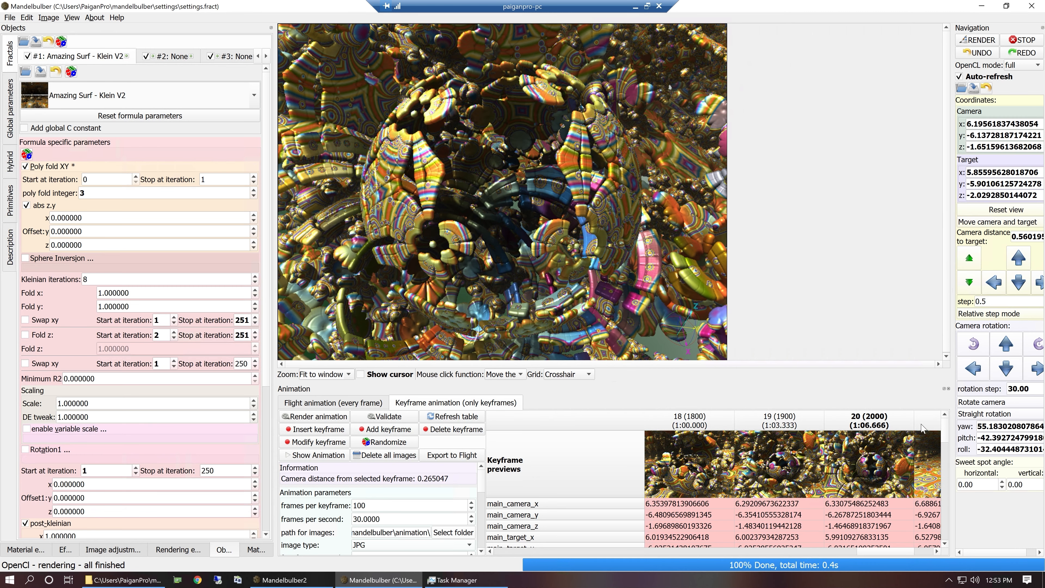
click(921, 427)
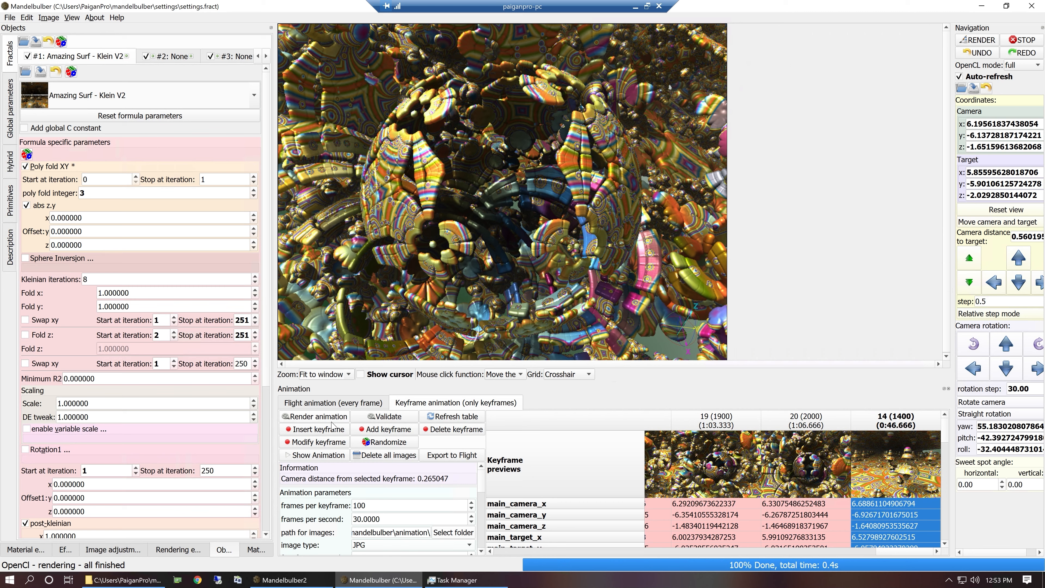
click(340, 431)
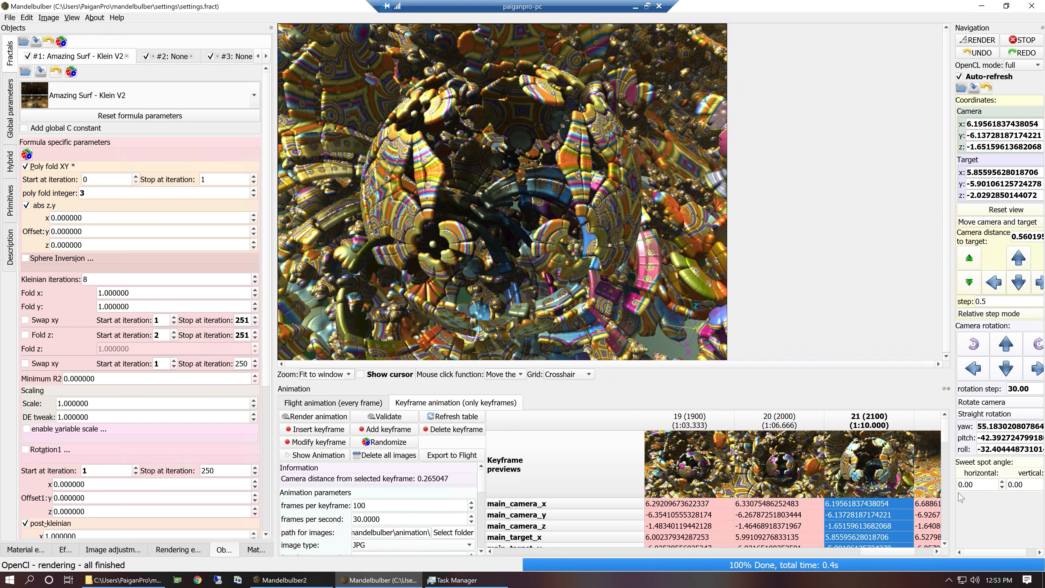
Render keyframe 14, move the camera closer to the large patterned mushroom dome, and insert the view as the keyframe following keyframe 14.
click(936, 551)
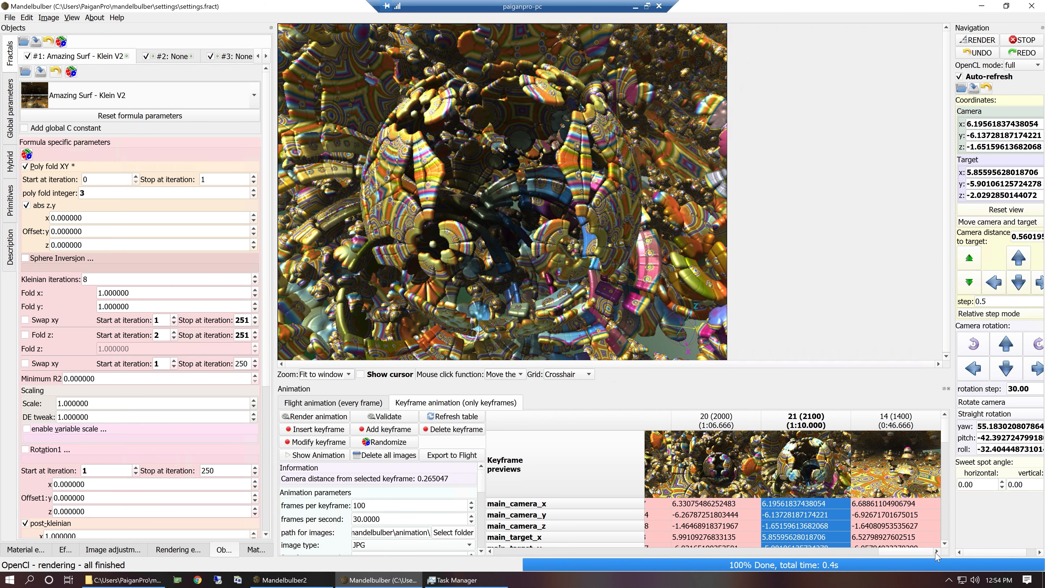
click(895, 480)
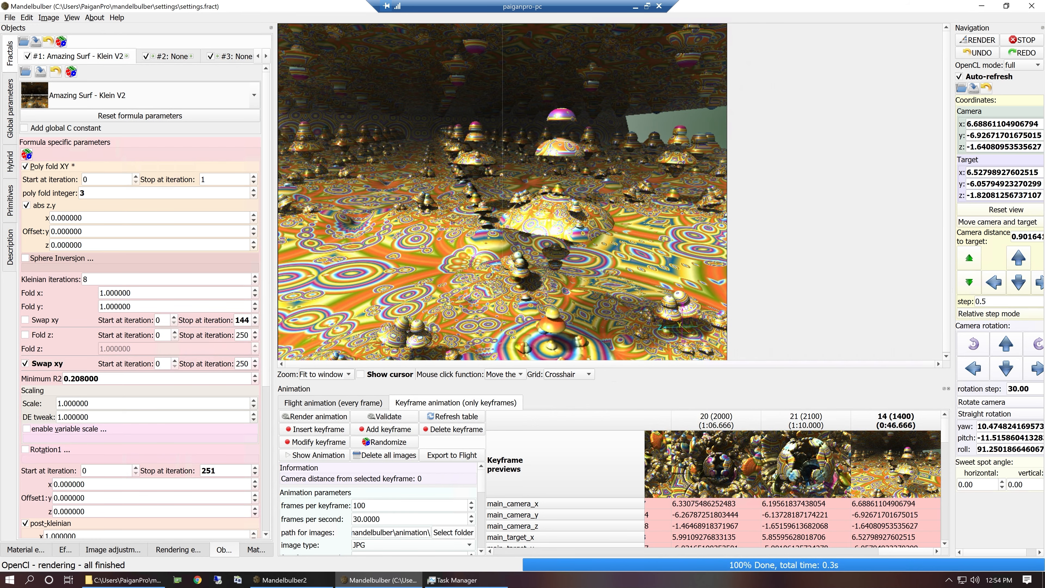
click(545, 227)
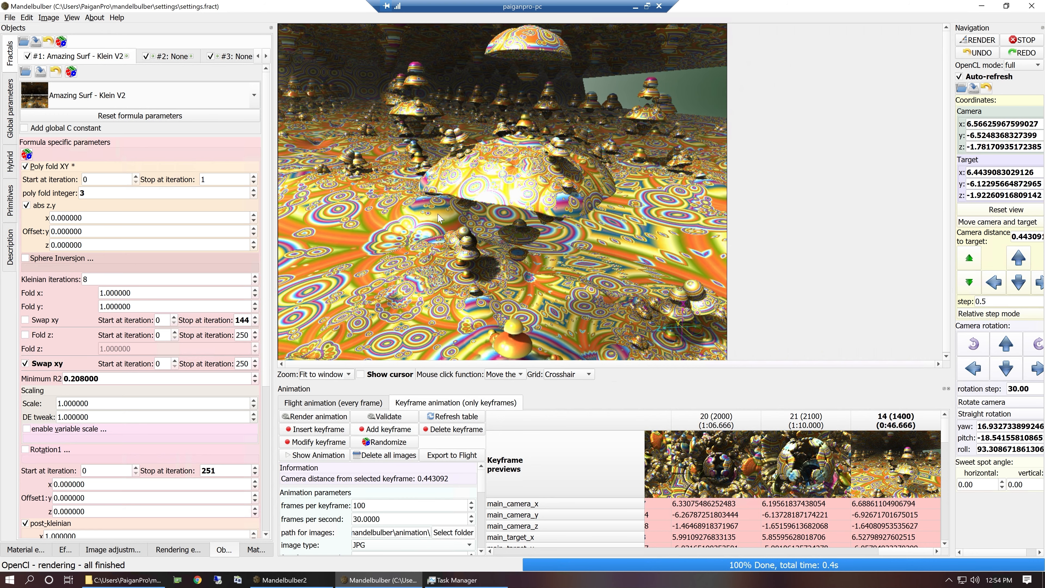
Add a close-up of the large patterned dome as a keyframe at the end, followed by one facing the distant mushroom tower.
click(517, 186)
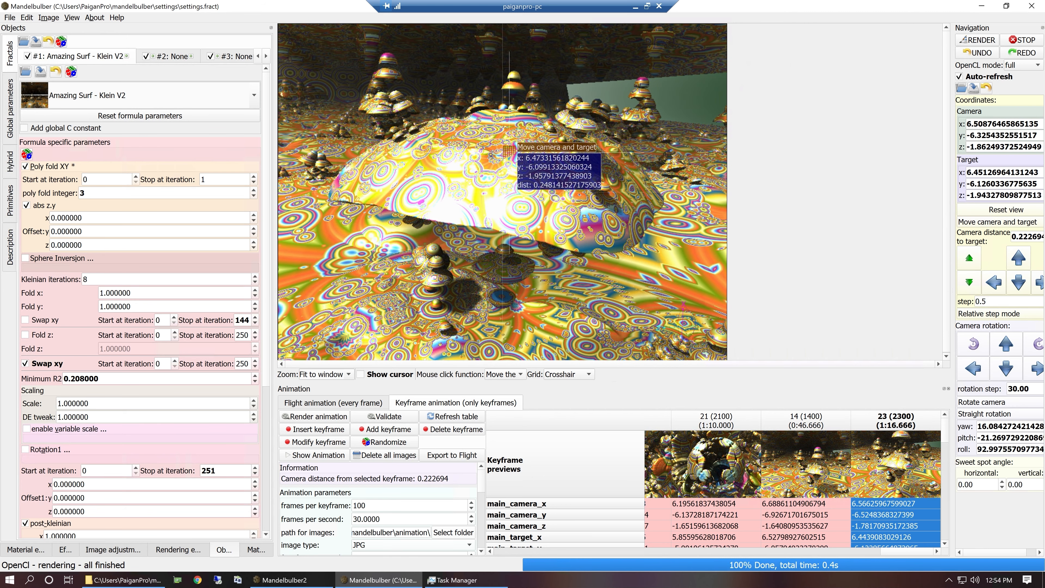
click(509, 151)
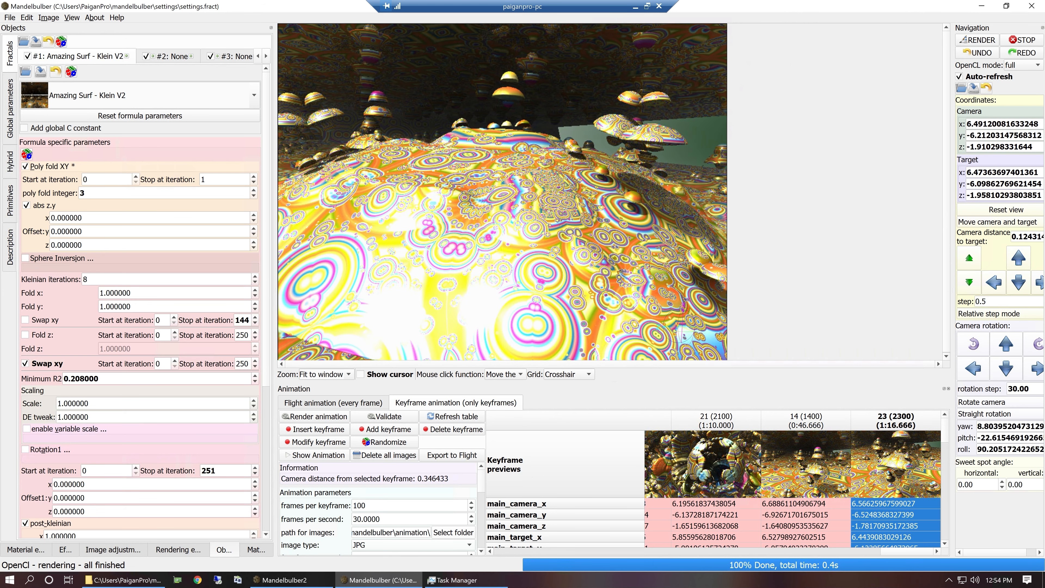
click(382, 429)
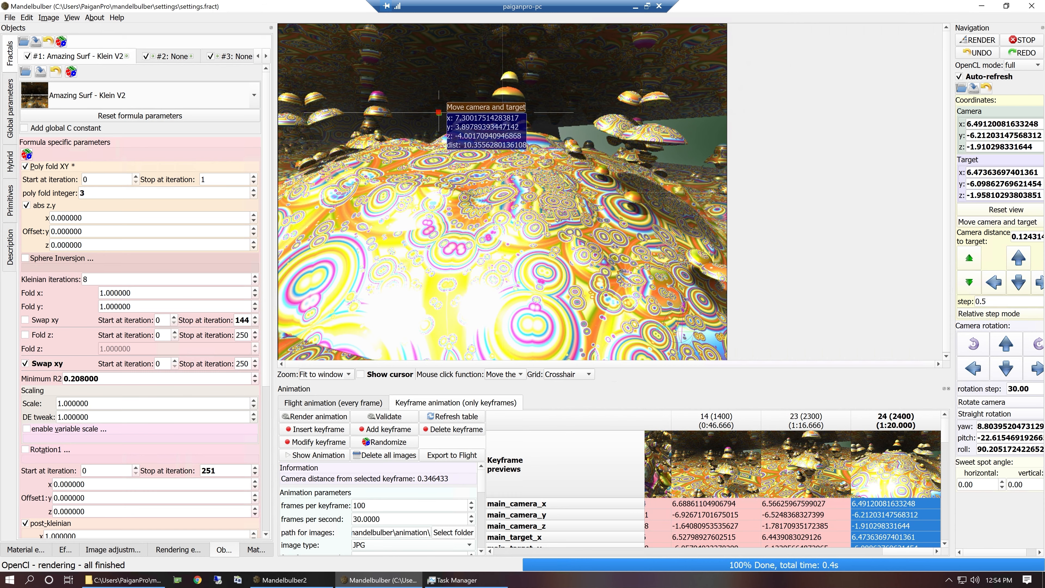
click(373, 109)
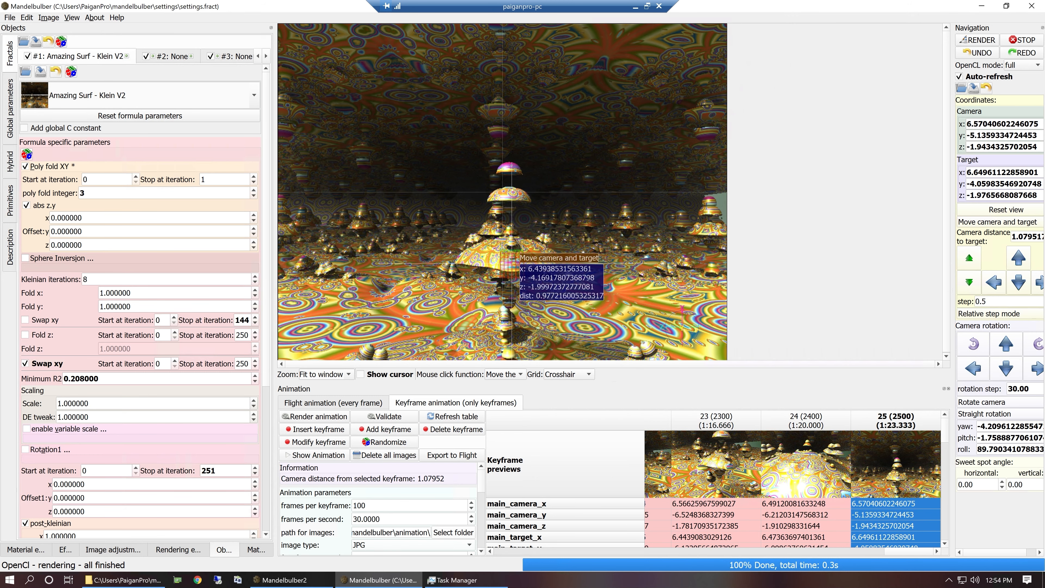
click(508, 265)
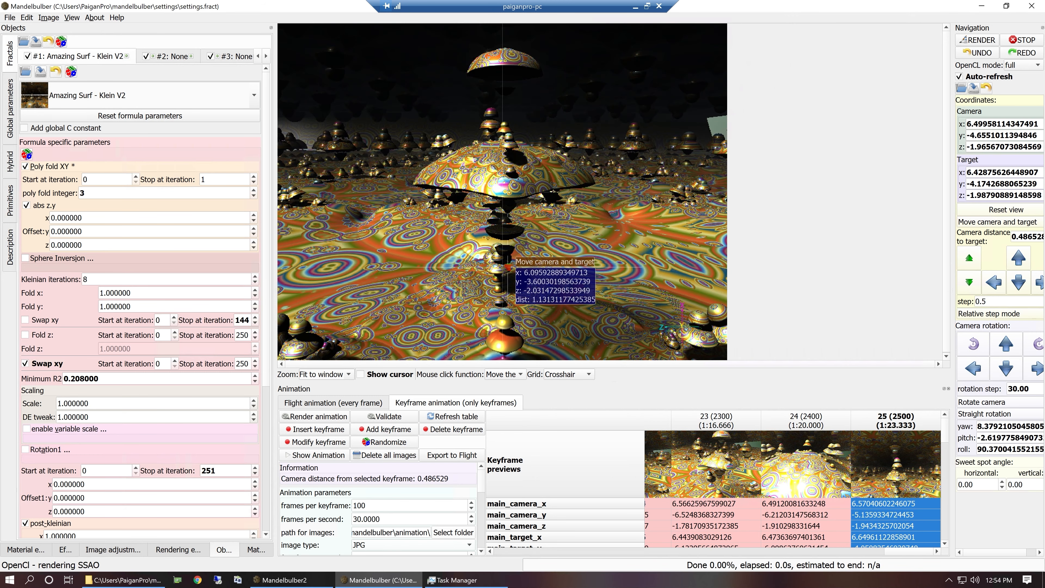
click(499, 266)
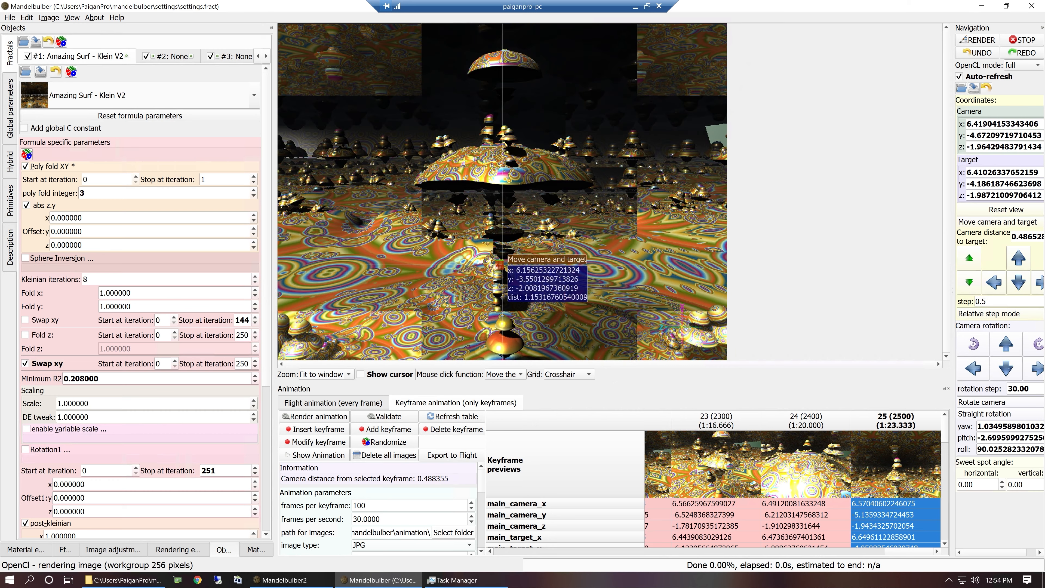
right_drag(499, 215, 492, 249)
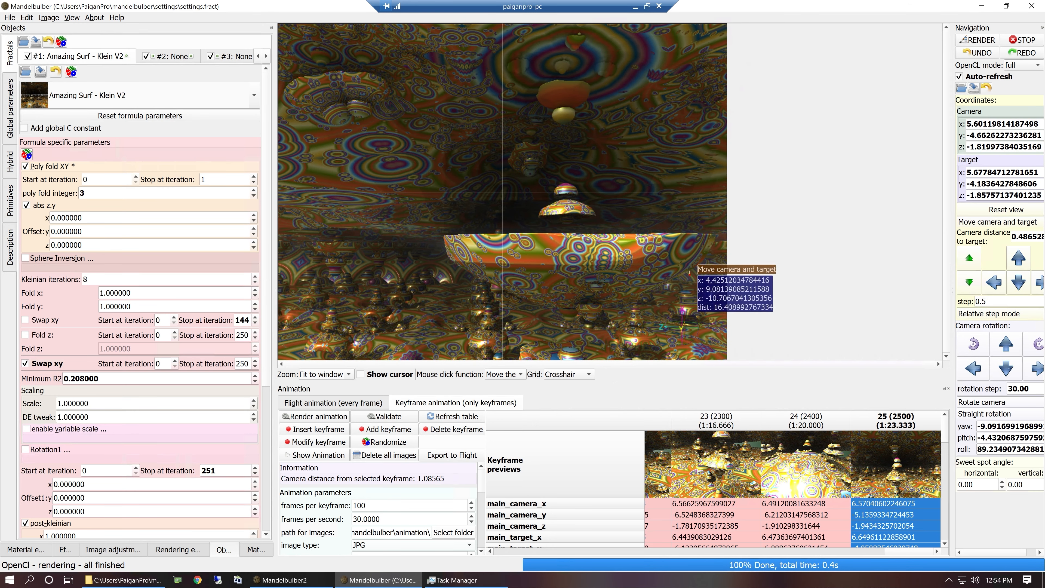
double_click(908, 475)
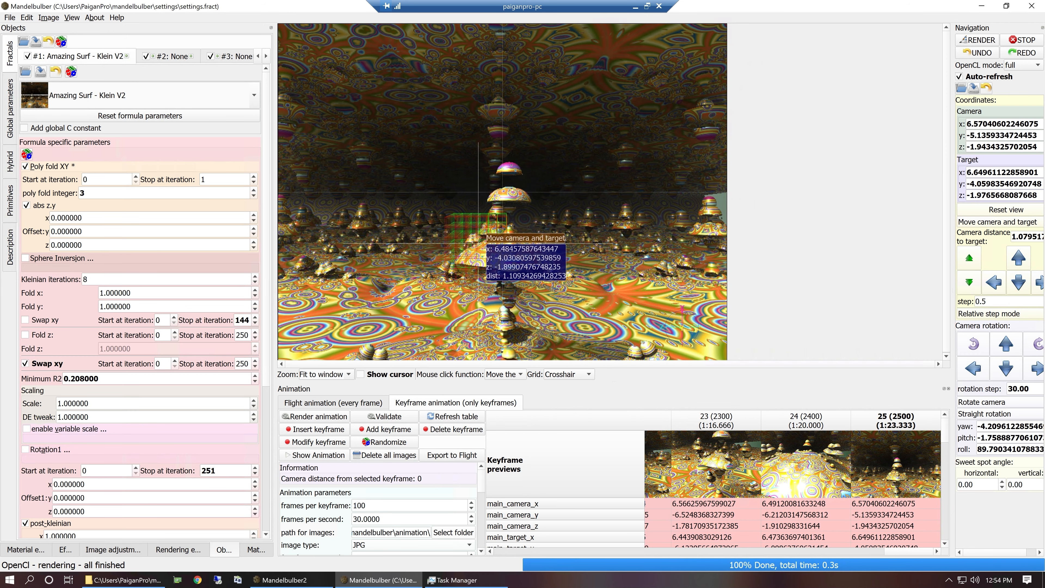
Orbit around the stacked mushroom tower, move the camera closer to its wide cap, and add the view as a keyframe at the end.
right_drag(494, 251, 510, 299)
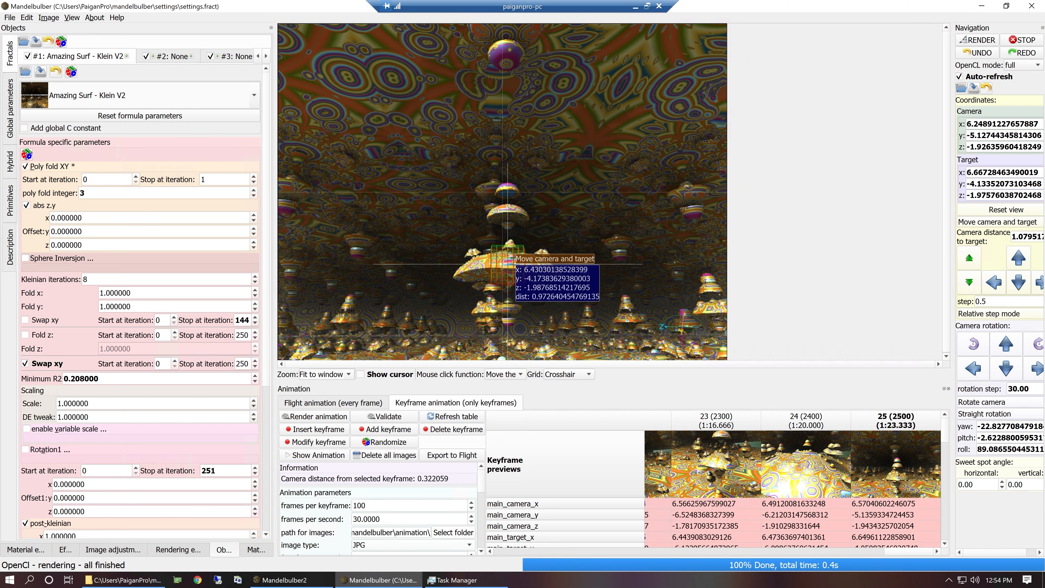
click(508, 259)
right_drag(508, 260, 507, 240)
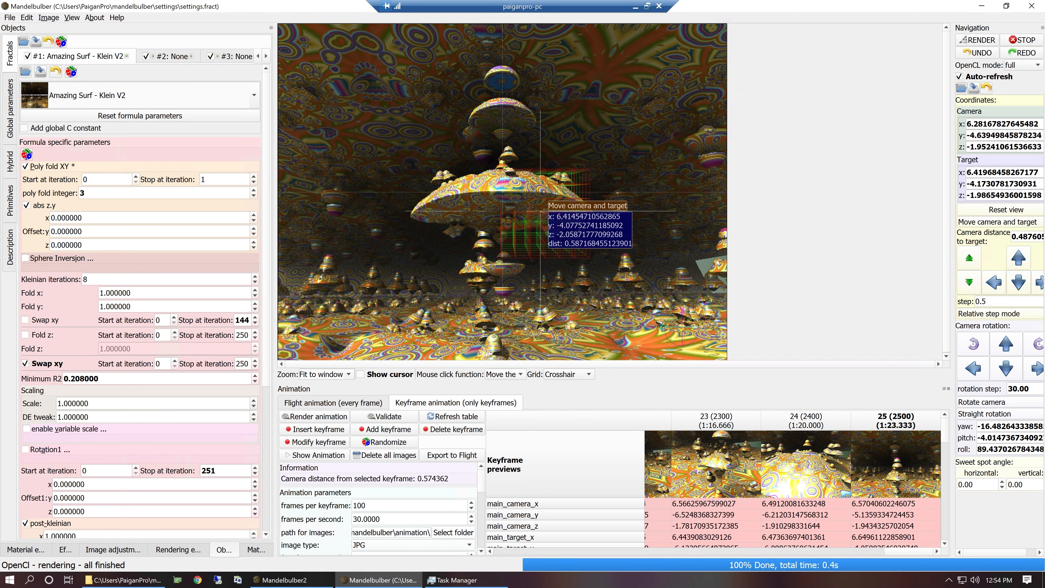
click(377, 429)
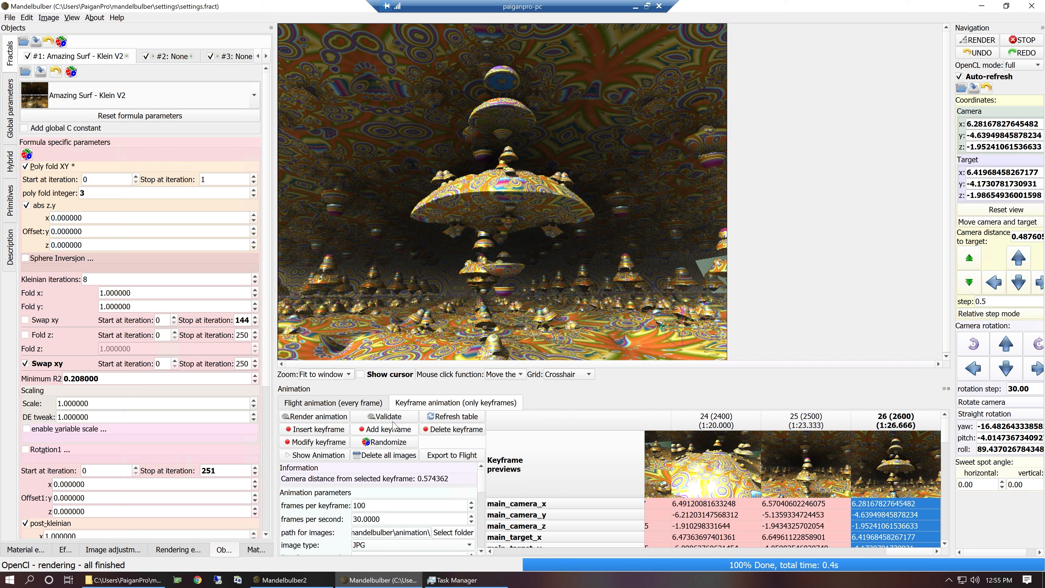
Move the camera in beneath the wide cap, back it off in small steps, and add the view as the final keyframe.
right_drag(510, 218, 508, 262)
click(508, 262)
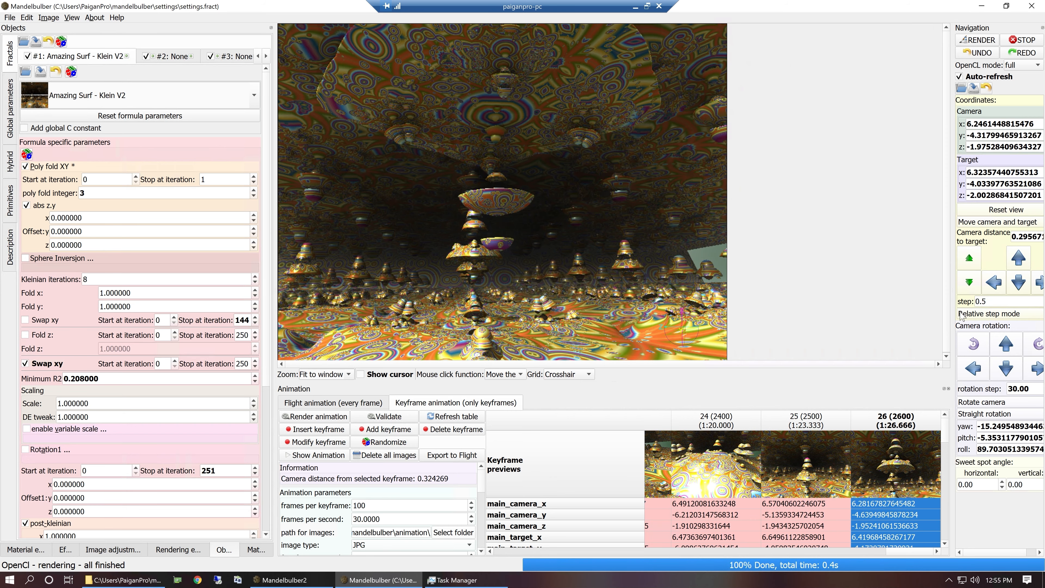
click(970, 282)
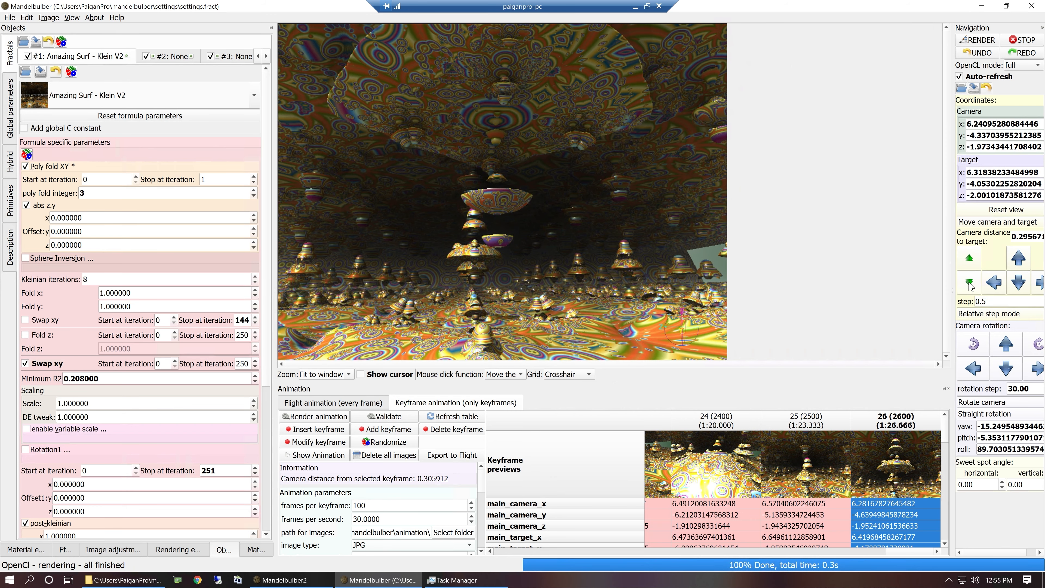
click(969, 282)
click(969, 282)
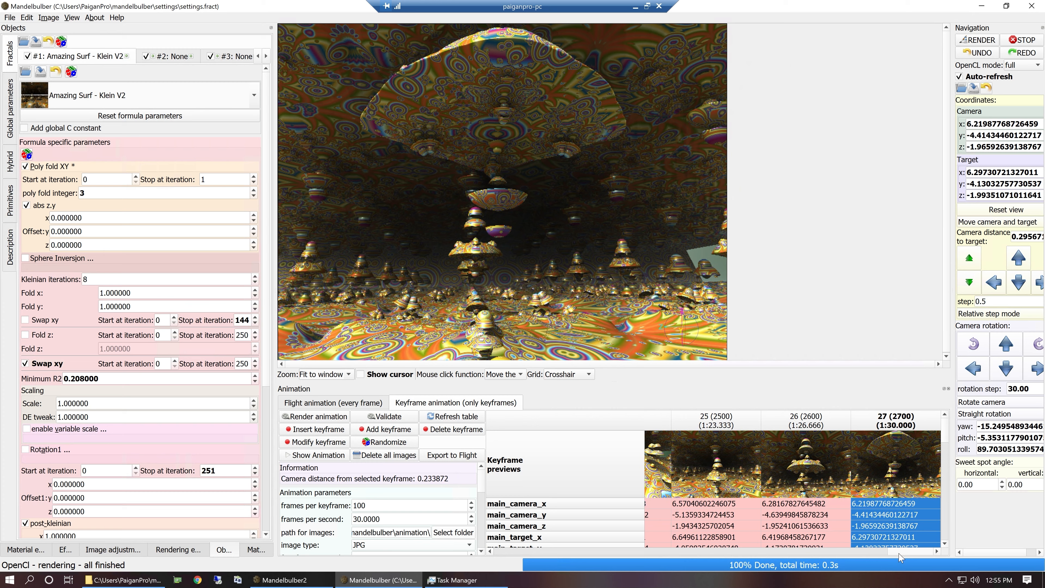
Launch the NetRender server on local port 5555 so that it watches for clients.
drag(905, 553, 619, 513)
click(179, 550)
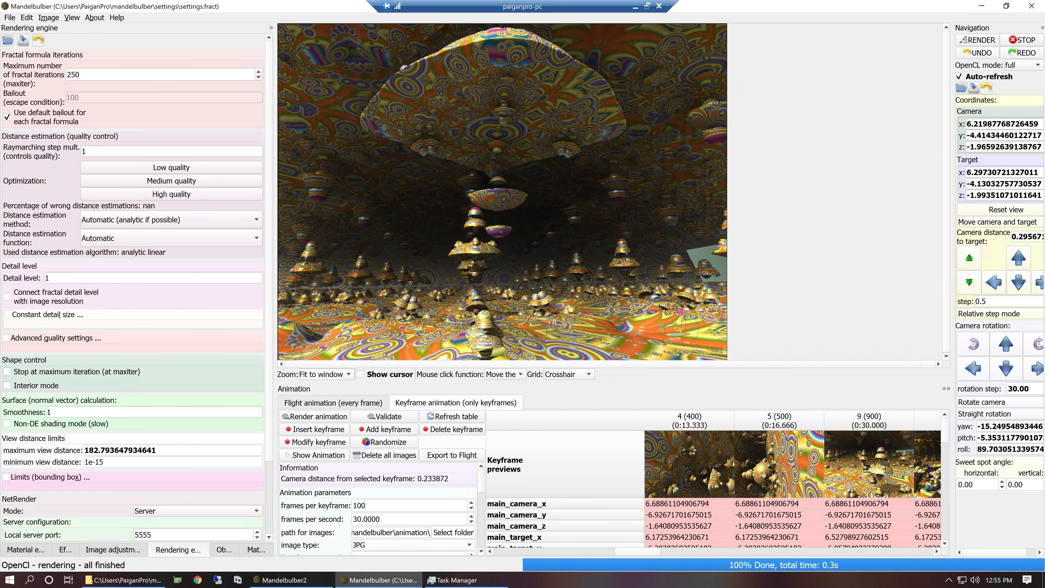
scroll(271, 518, down, 3)
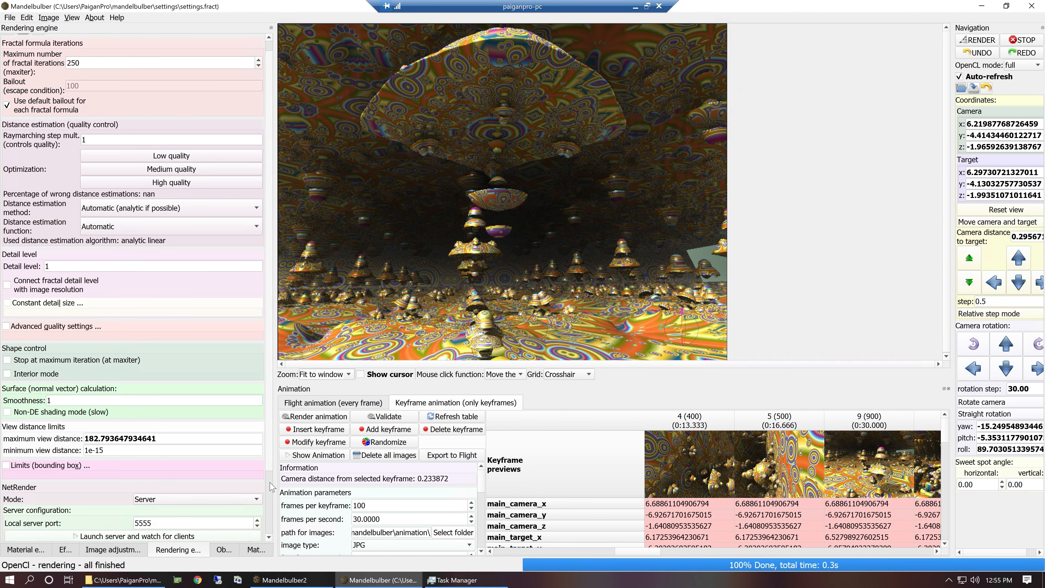
click(141, 462)
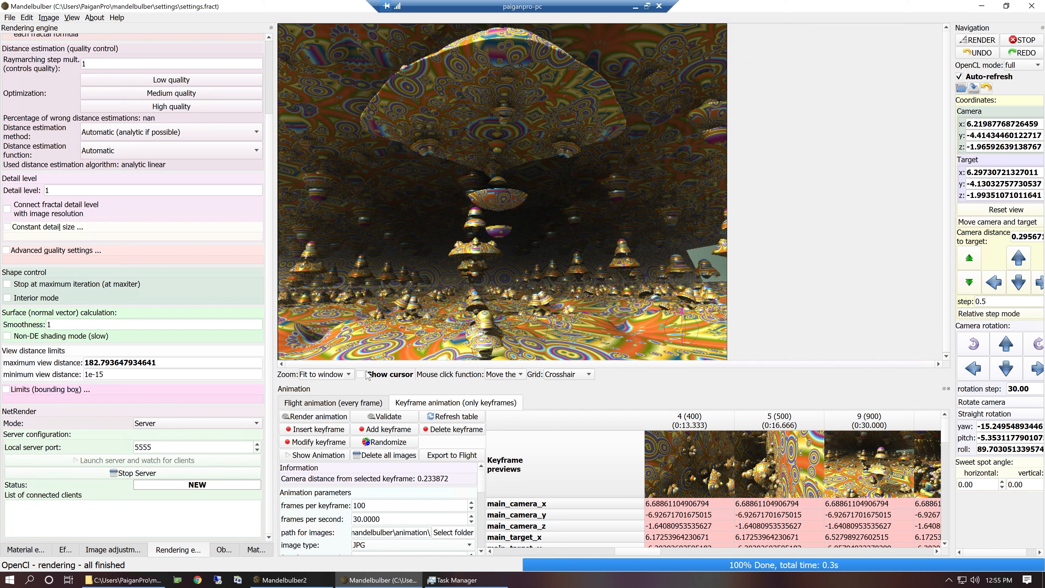
In the local machine's Mandelbulber, decline the auto recovery and connect as a NetRender client to paiganpro-pc on port 5555.
click(634, 7)
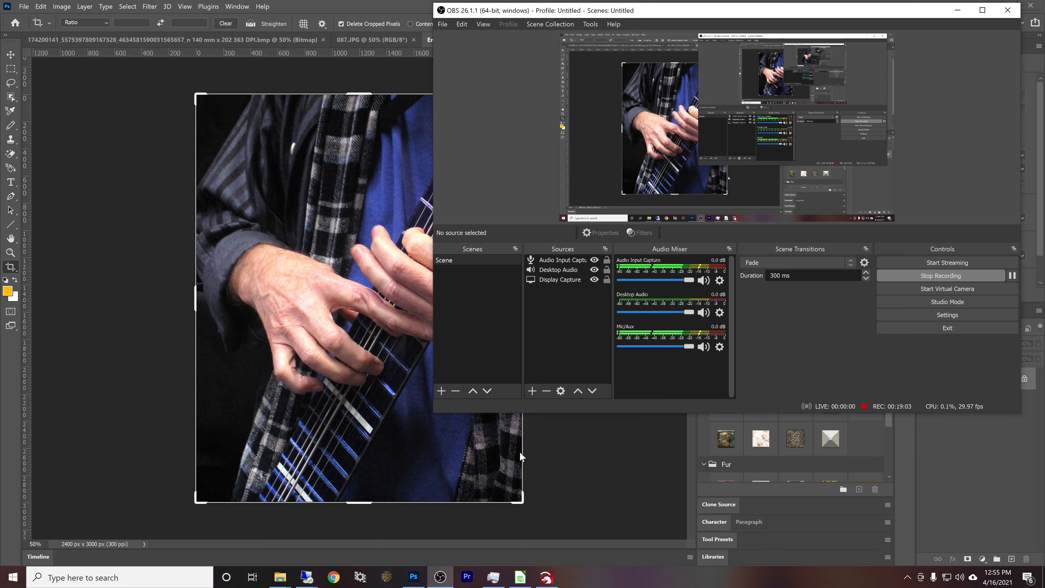
click(389, 579)
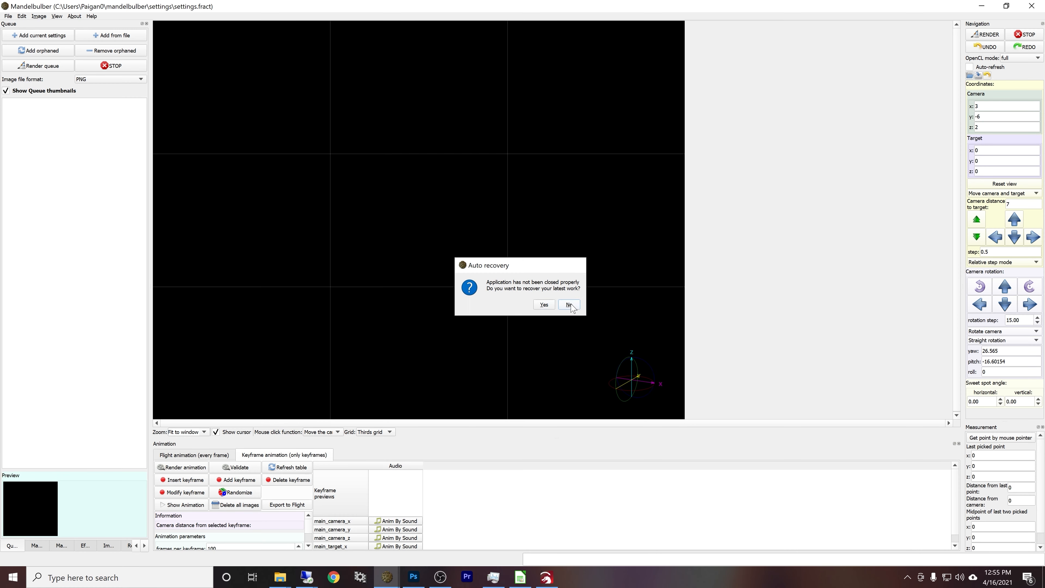
click(569, 305)
click(129, 546)
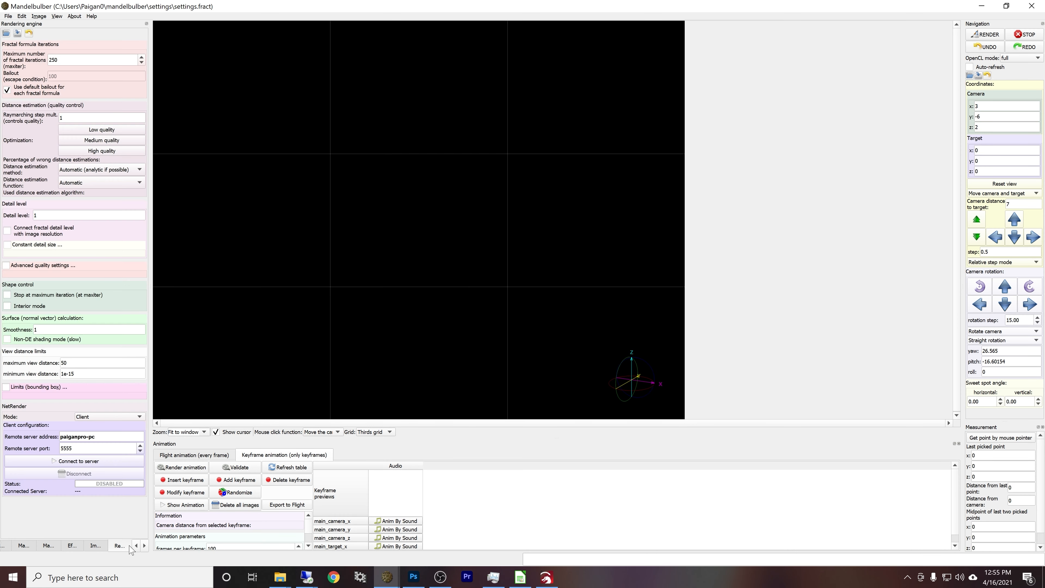
click(107, 461)
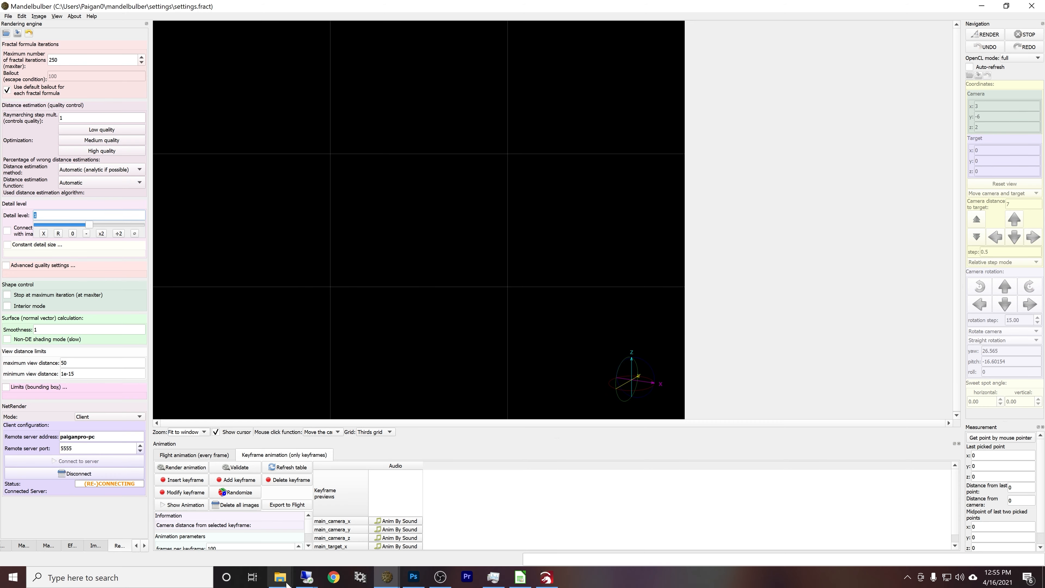
Switch to the ryzen remote desktop session and clear its desktop by minimizing EzCad and dismissing the AVG notice.
right_click(305, 578)
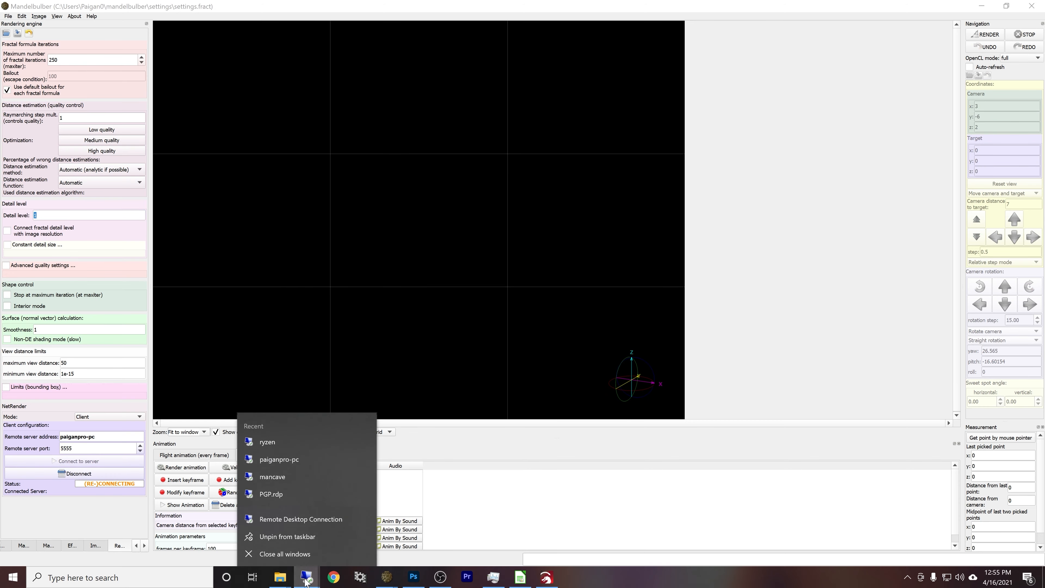
click(306, 579)
click(335, 560)
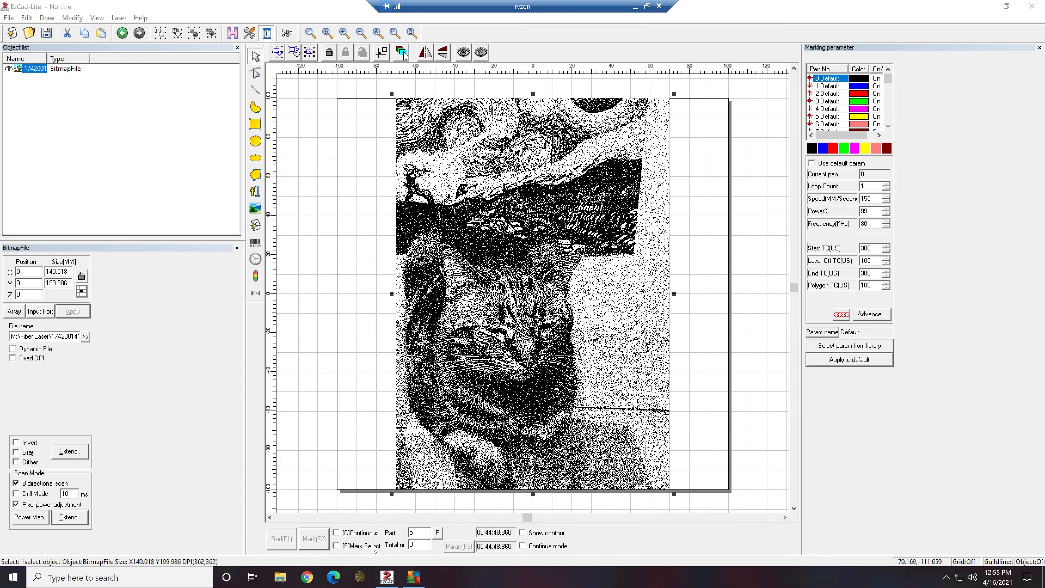
click(980, 6)
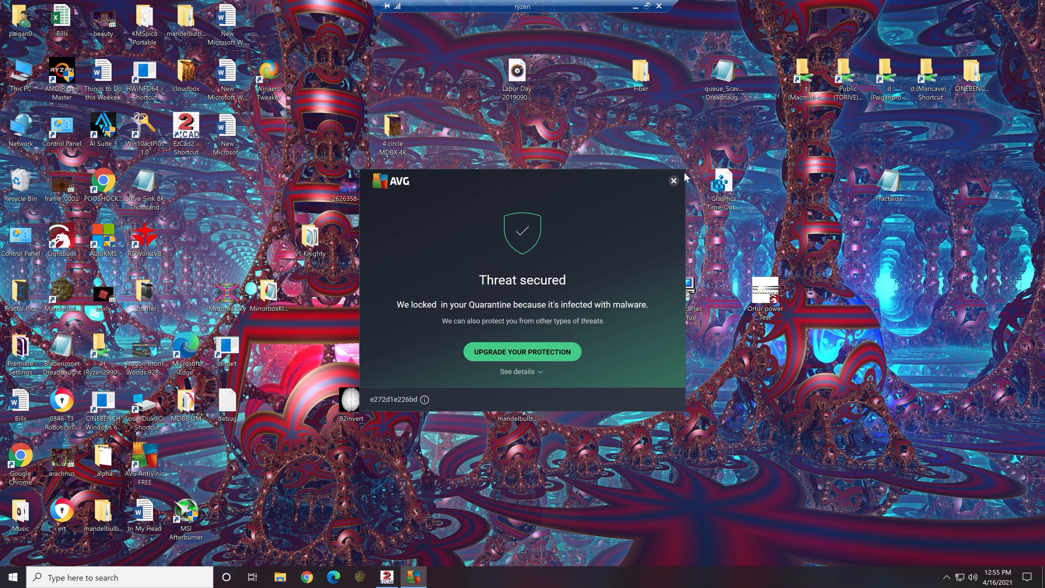
click(672, 181)
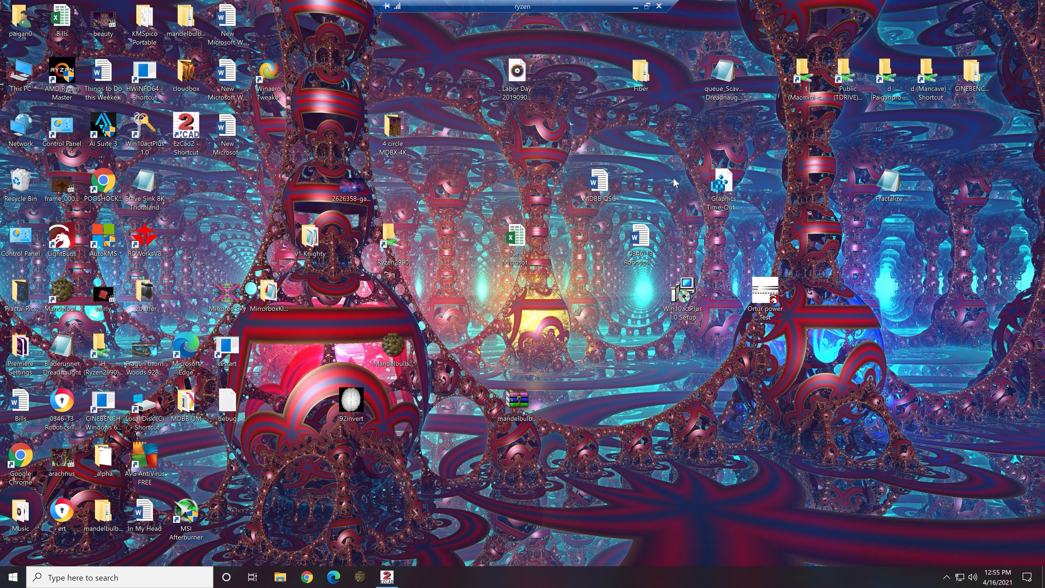
Start Mandelbulber on the ryzen machine and connect it as a NetRender client to paiganpro-pc on port 5555.
click(370, 580)
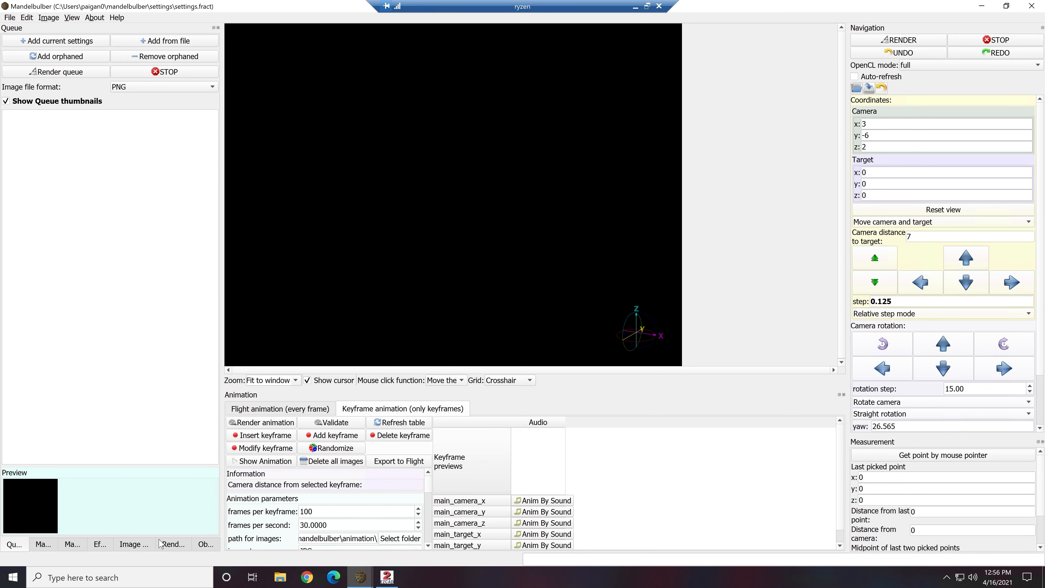
click(171, 544)
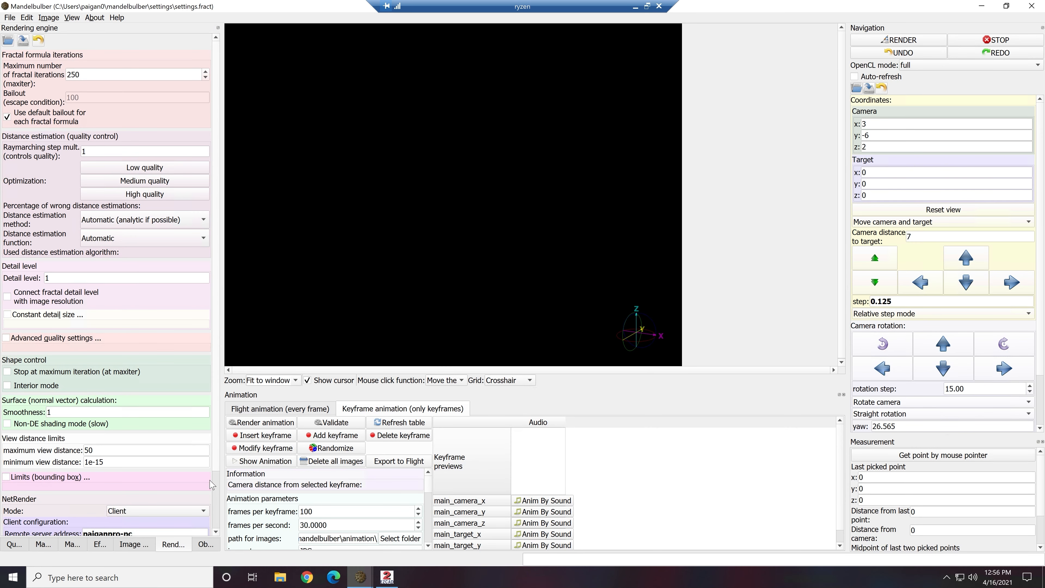
scroll(198, 493, down, 3)
click(131, 508)
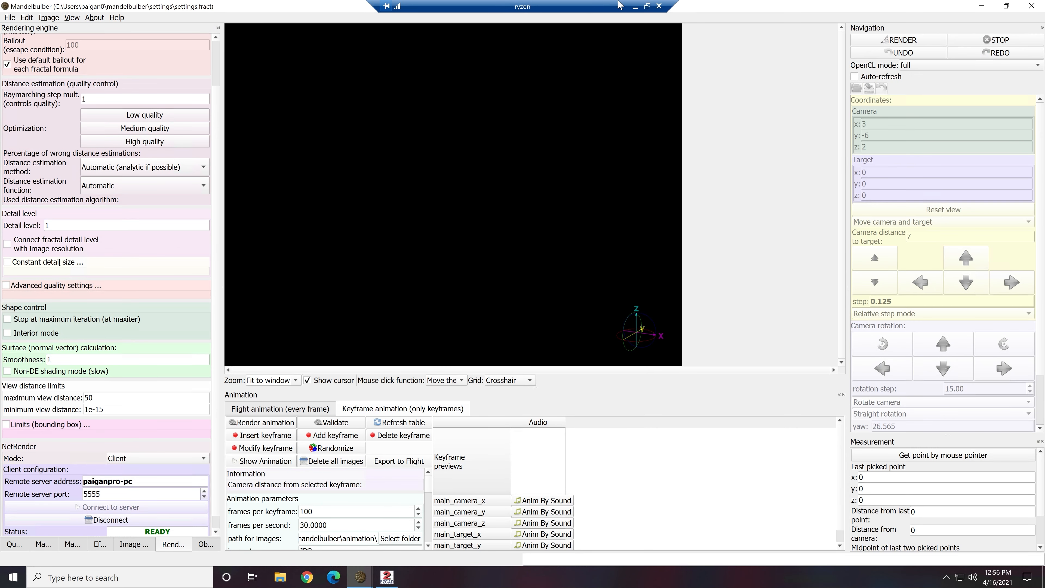
Leave the ryzen session and the local Mandelbulber, and return to the paiganpro-pc session that hosts the render server.
click(635, 8)
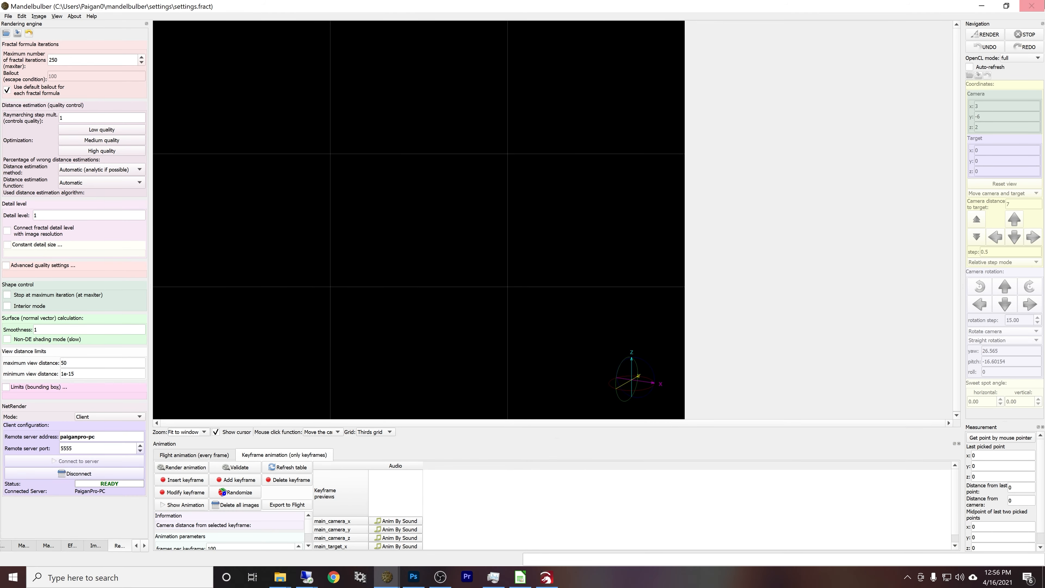
click(981, 6)
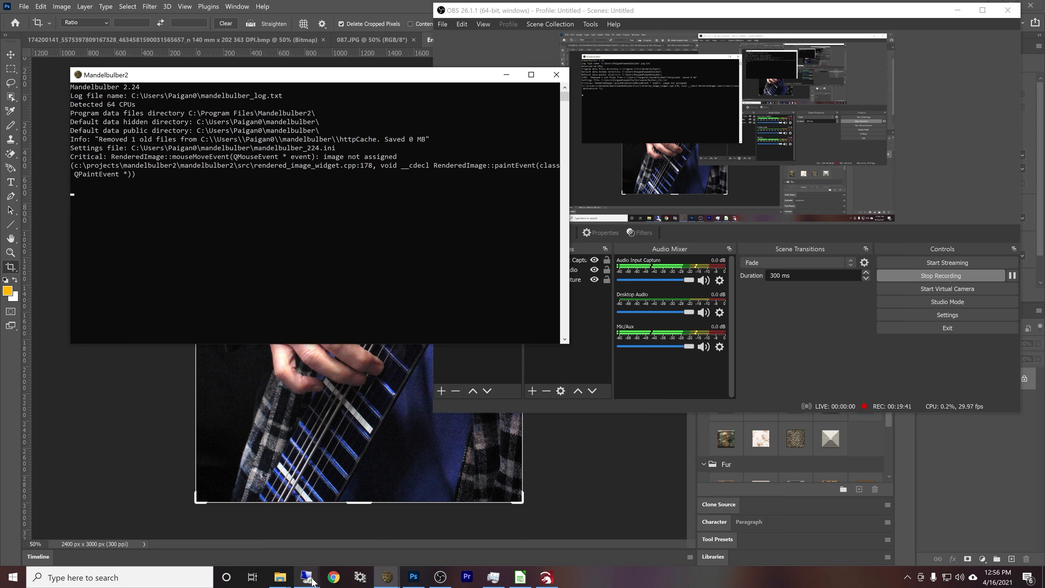
mouse_move(307, 578)
click(300, 540)
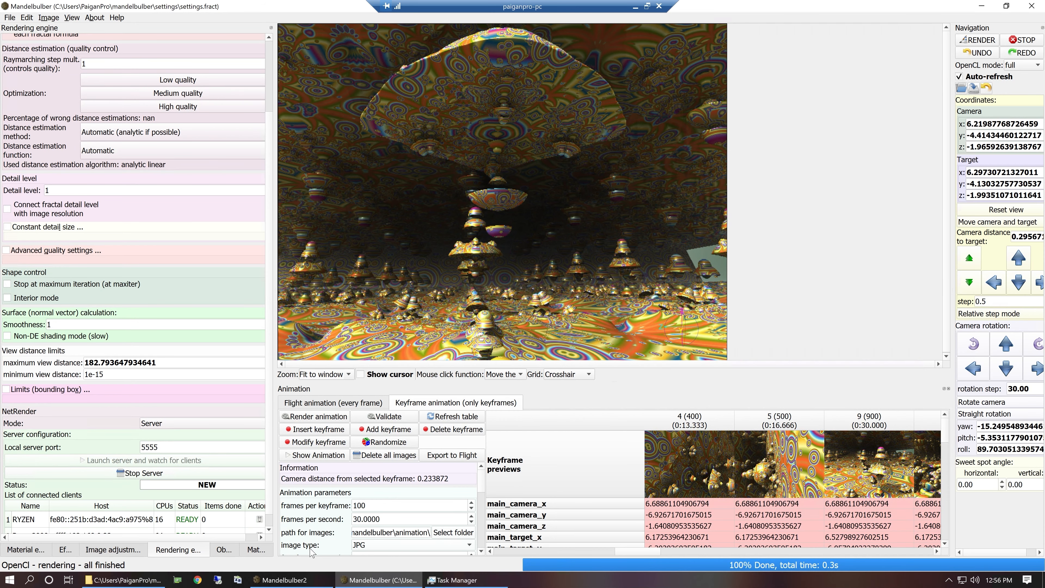
Preview the previously rendered animation images, skim through the frames to the end, and close the preview.
click(290, 455)
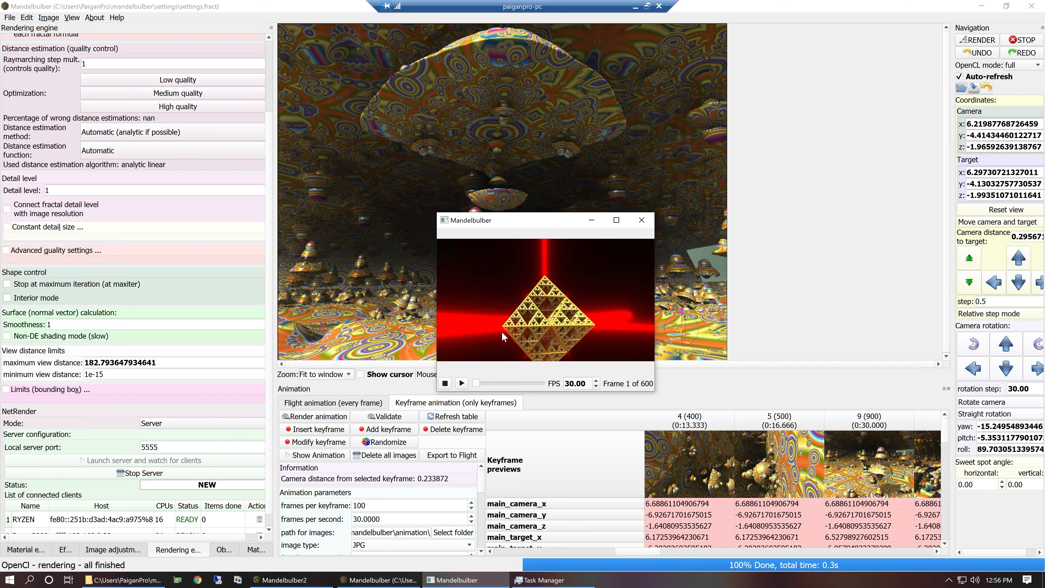
drag(476, 388, 517, 399)
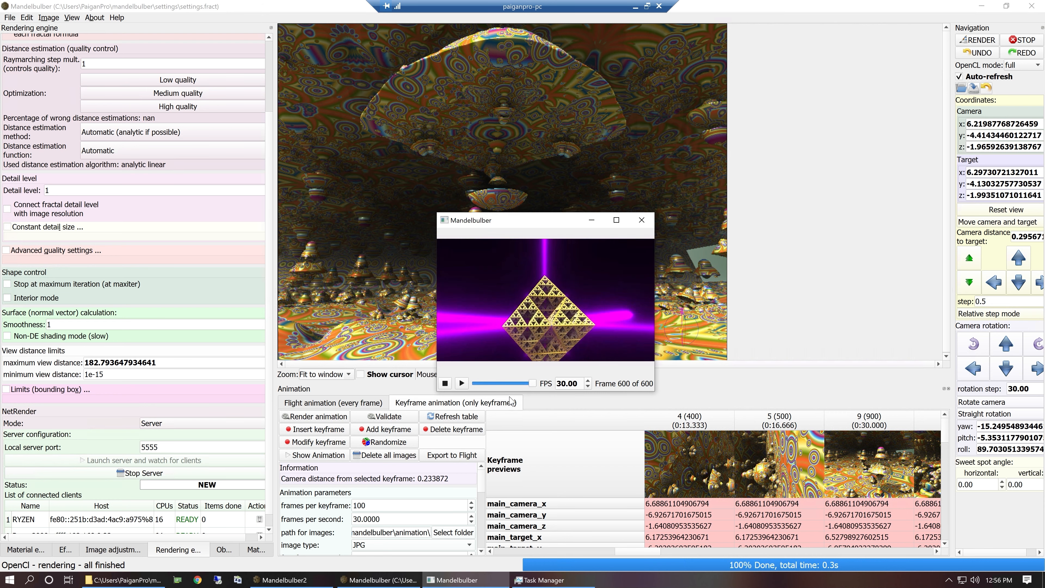
click(641, 220)
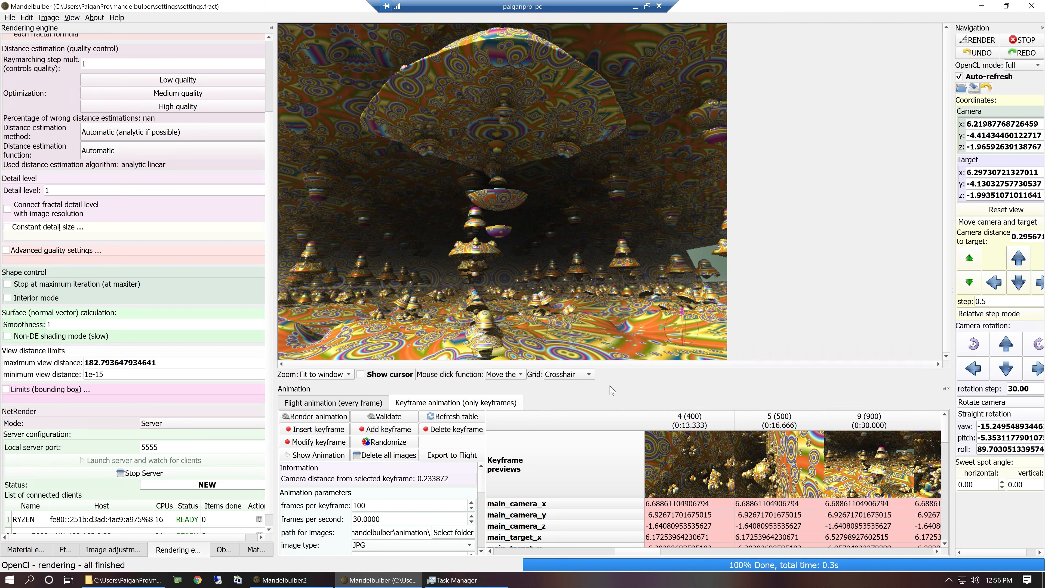
Create a SurfsUp folder on the R: drive and set it as the path for the animation images.
drag(609, 376, 609, 334)
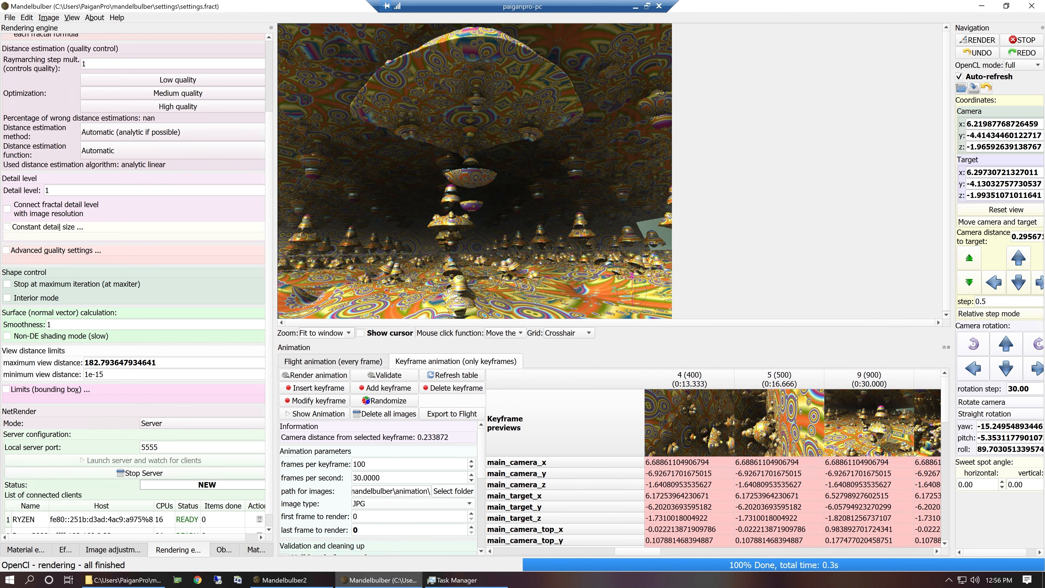
click(451, 491)
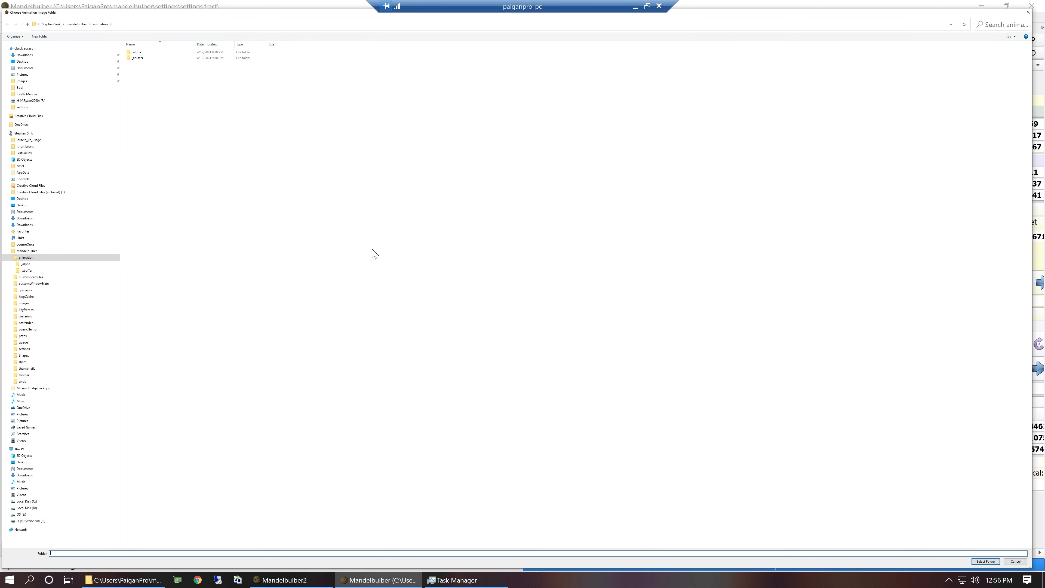
click(30, 521)
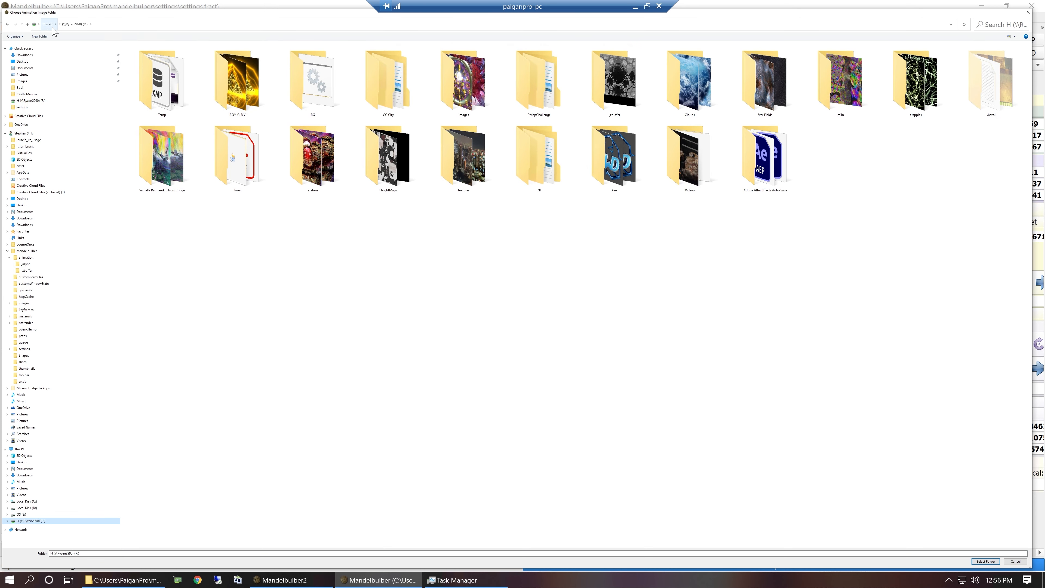
click(40, 36)
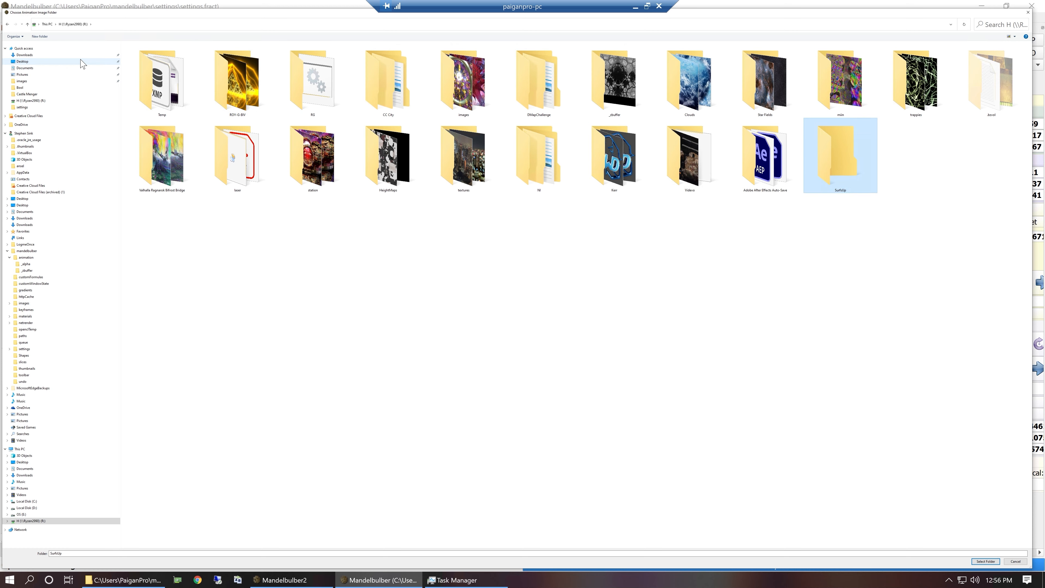
key(Return)
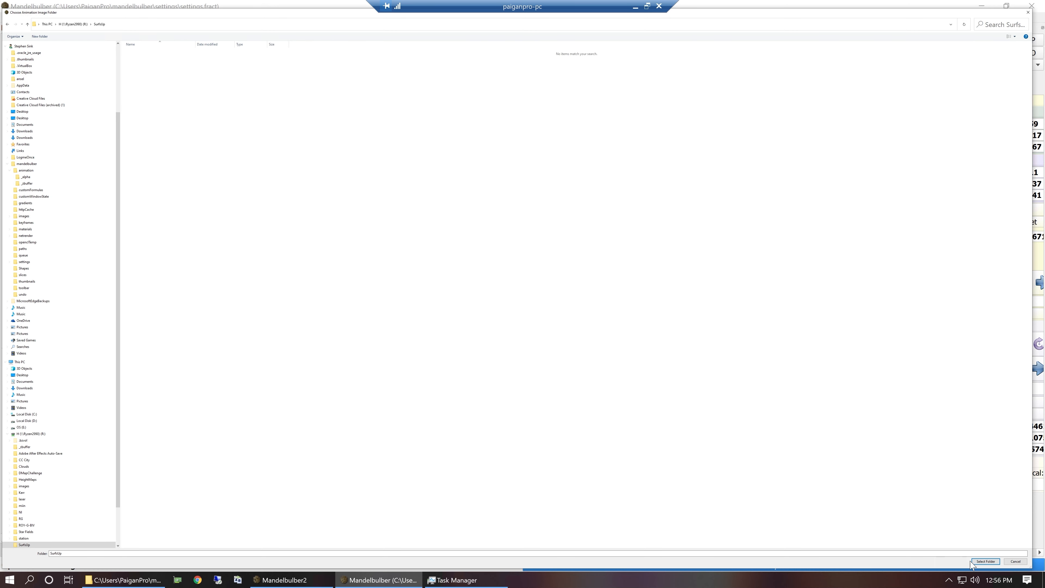
click(996, 562)
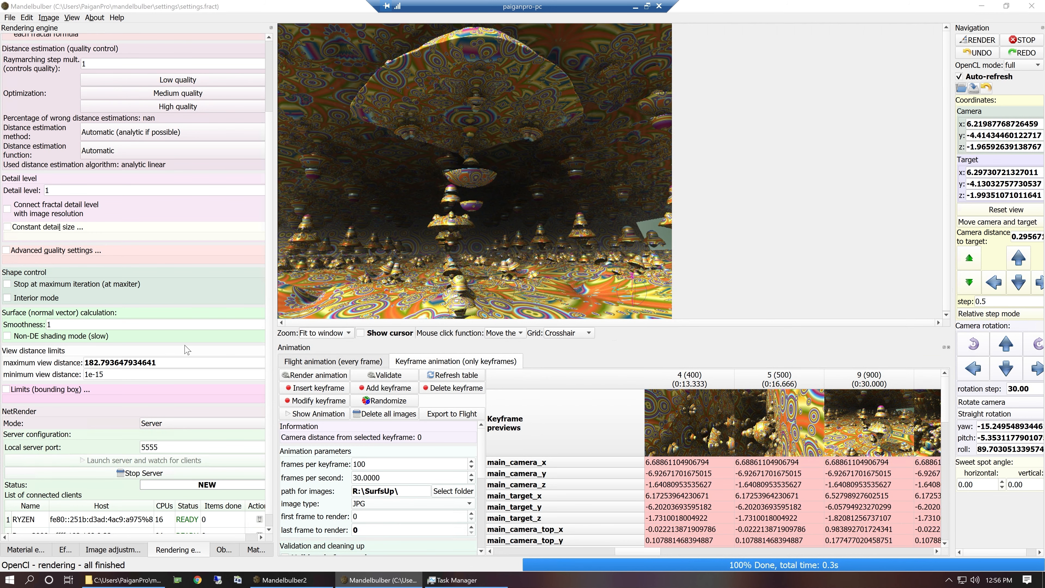
Set the image resolution to half of the 1920x1080 preset, 960x540 at 16:9, and check the image channel preferences.
click(128, 553)
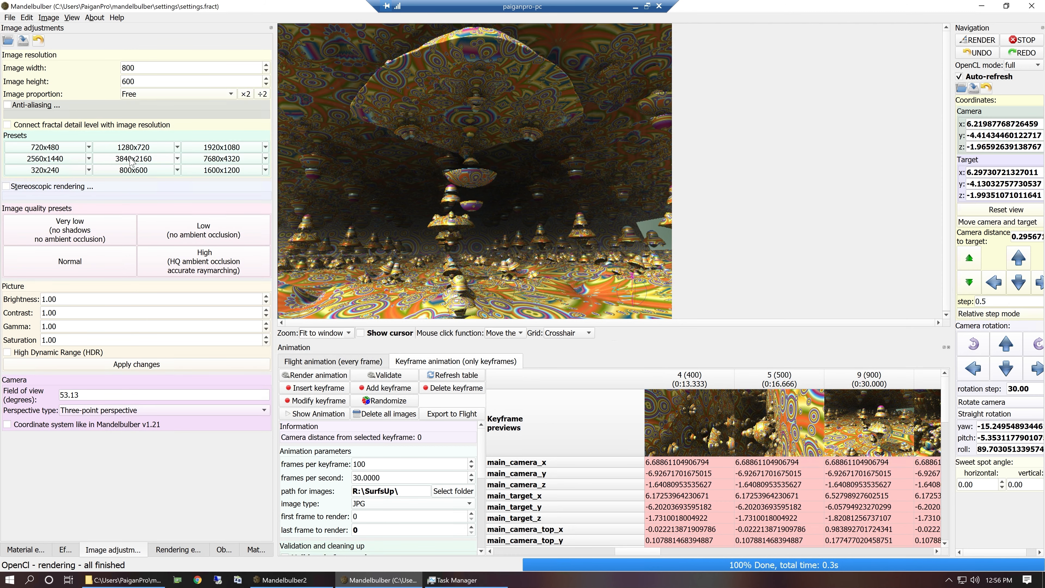
click(237, 152)
click(262, 94)
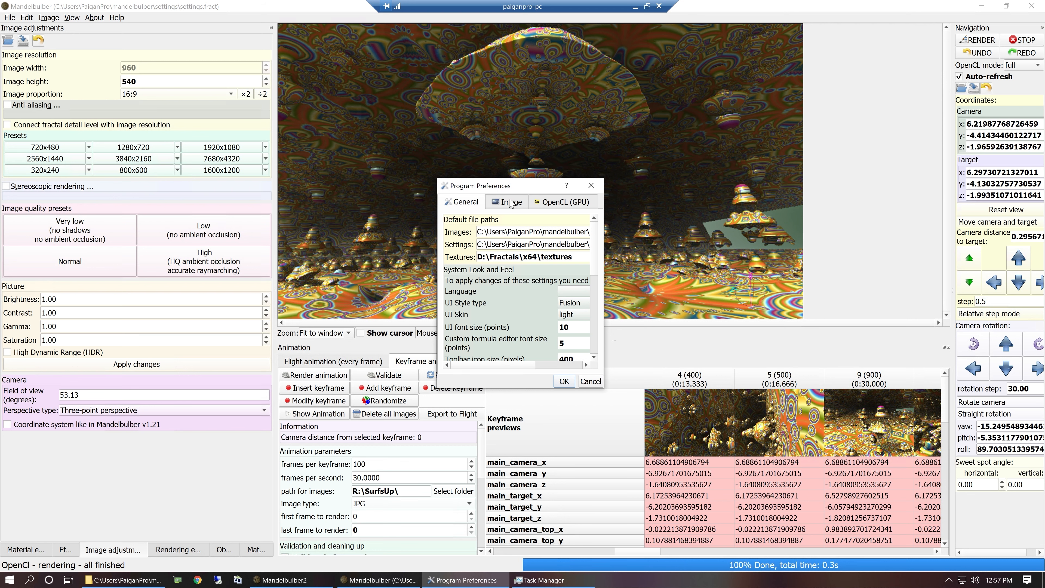
click(510, 203)
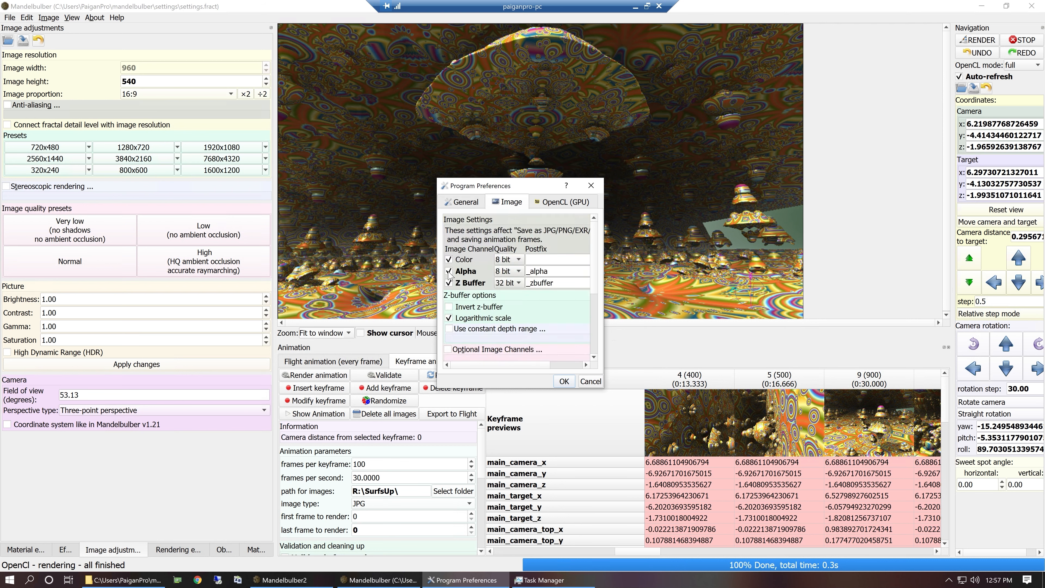
click(562, 382)
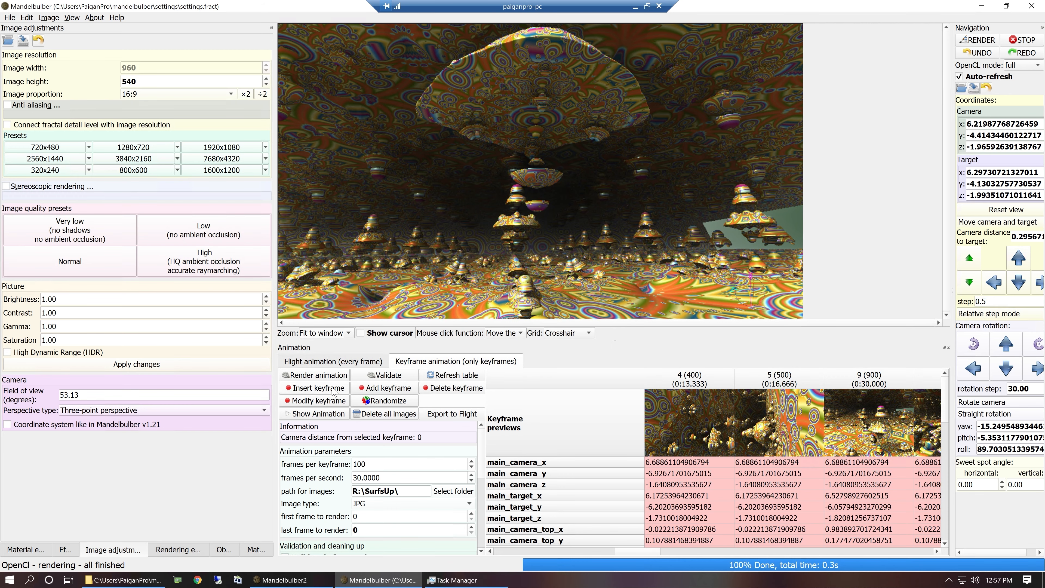
Start rendering the keyframe animation and monitor the connected NetRender clients and the keyframe previews.
click(325, 376)
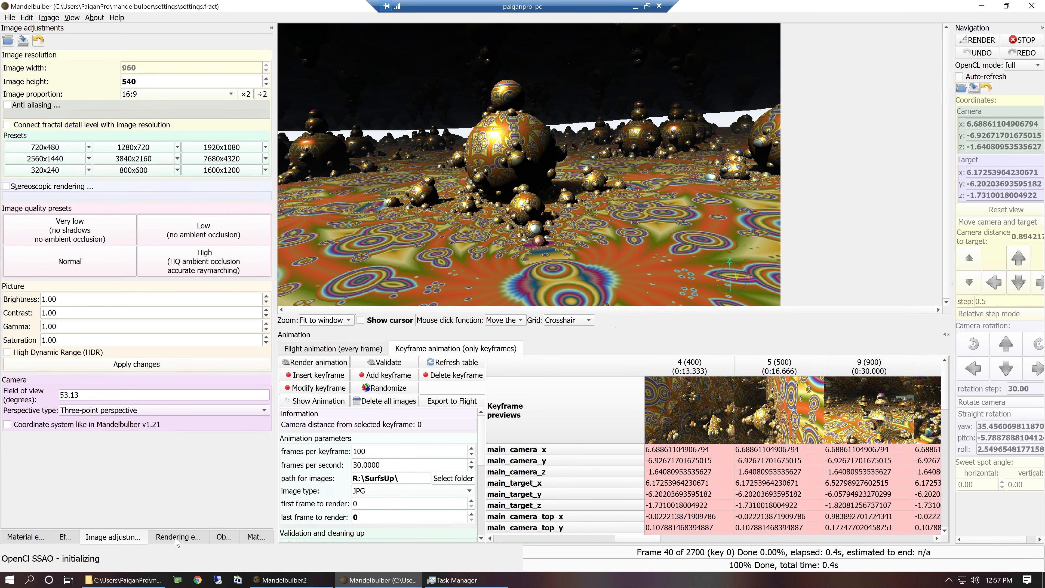
click(176, 537)
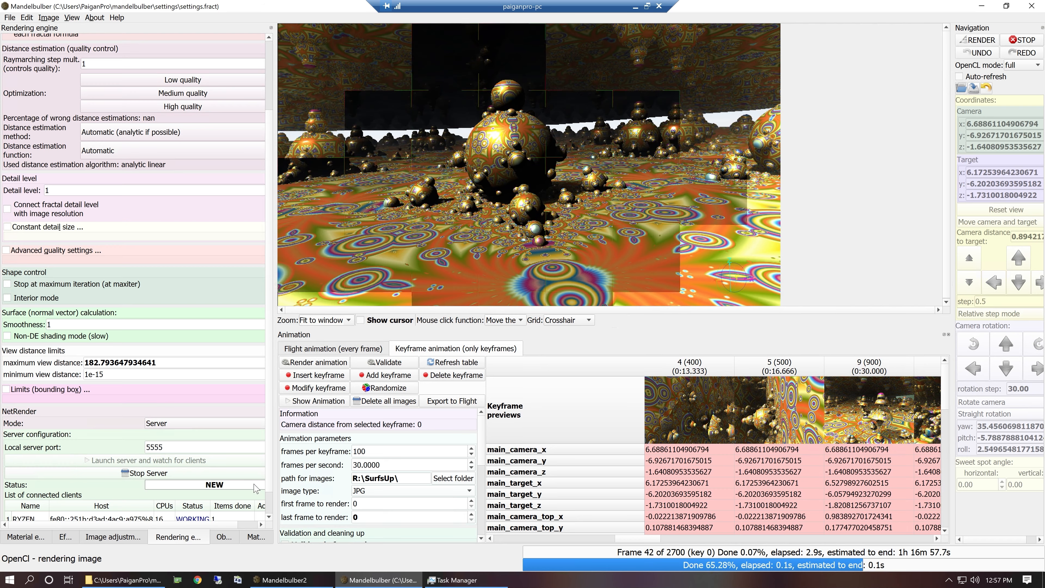
drag(268, 463, 269, 492)
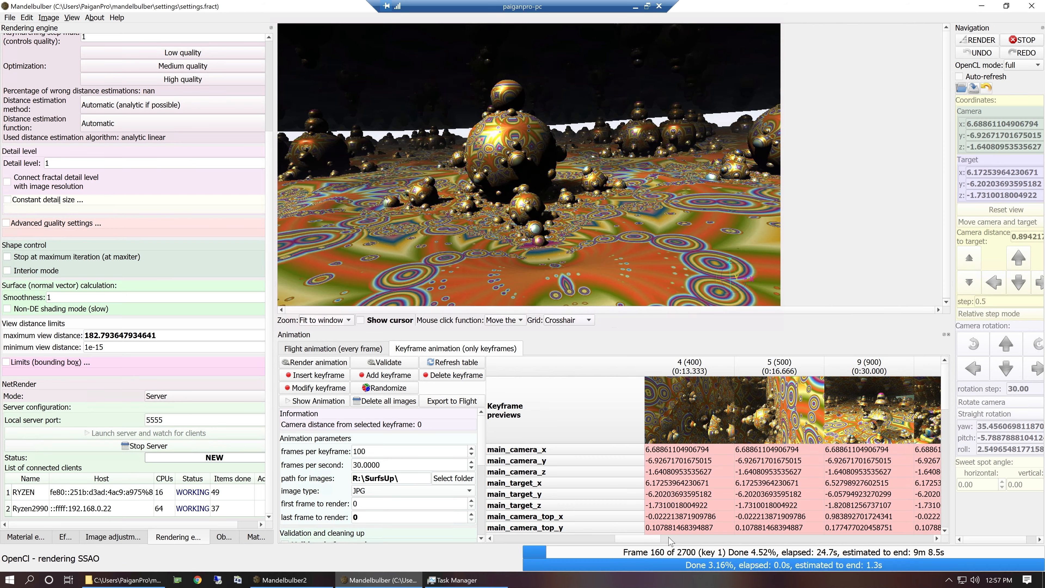
drag(623, 538, 536, 525)
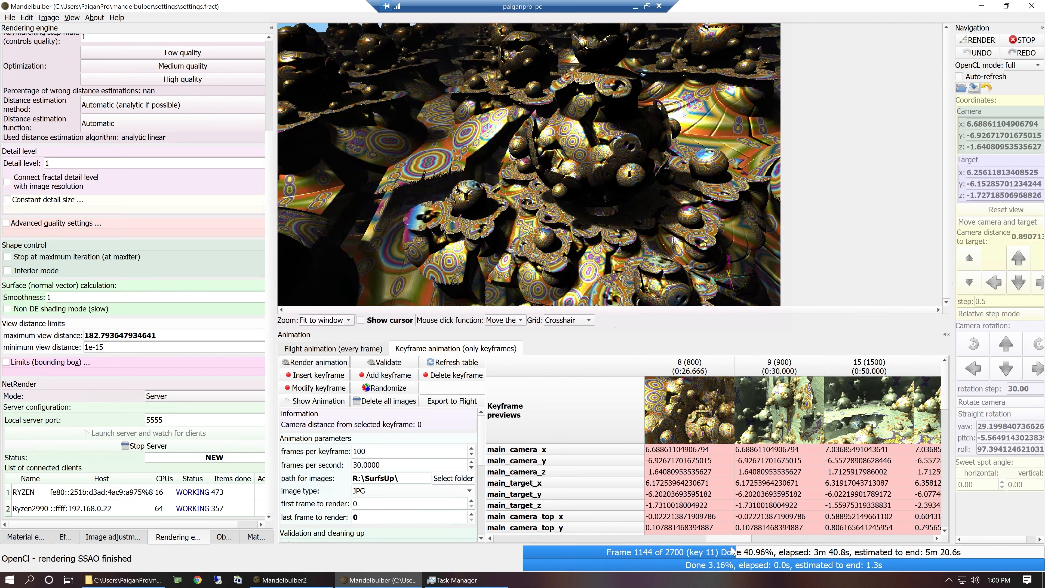
drag(743, 544, 736, 542)
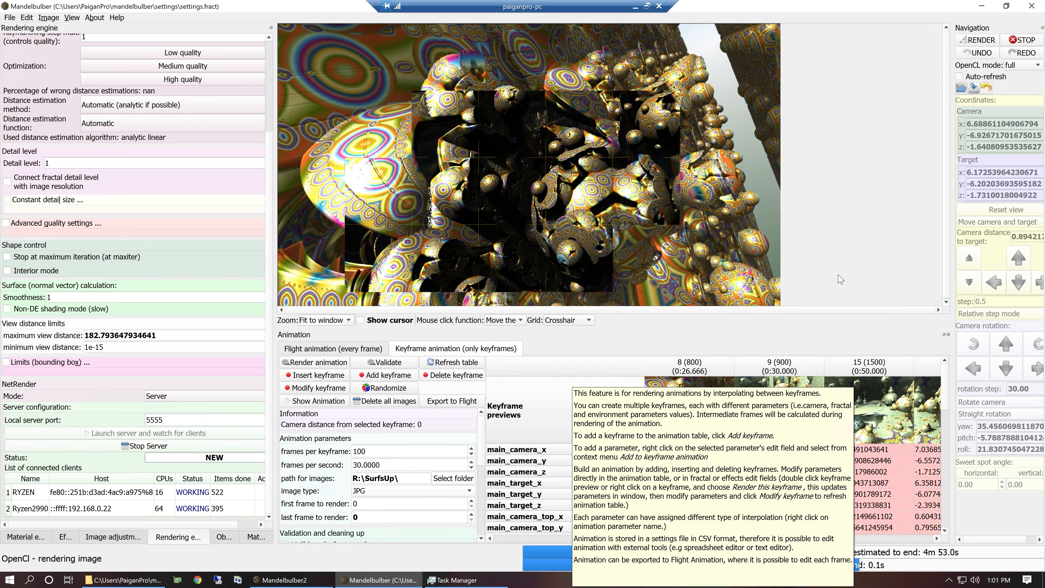
Stop the running animation render and refresh the keyframe table, then review its previews.
click(1021, 40)
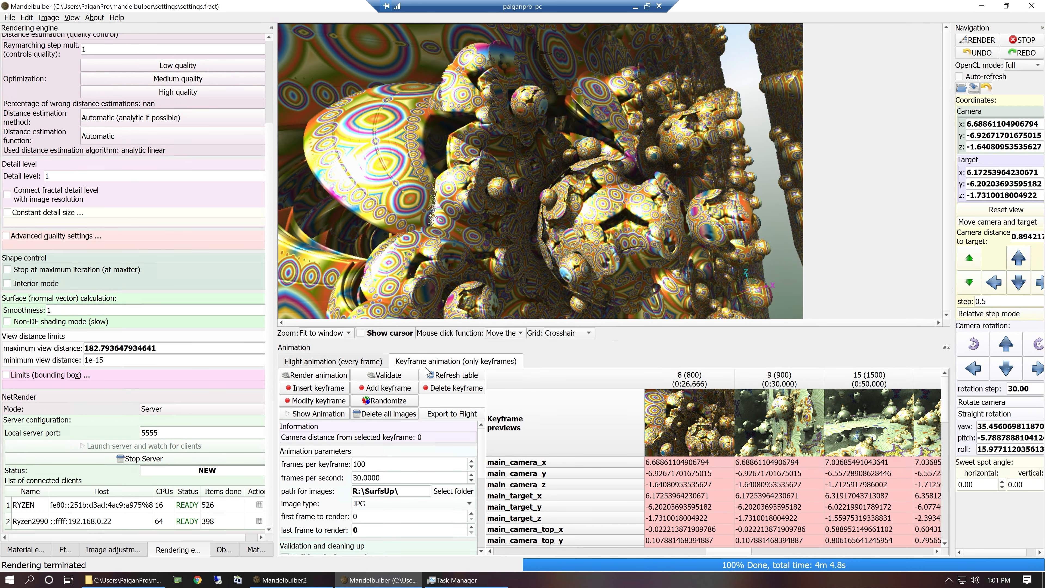
click(440, 375)
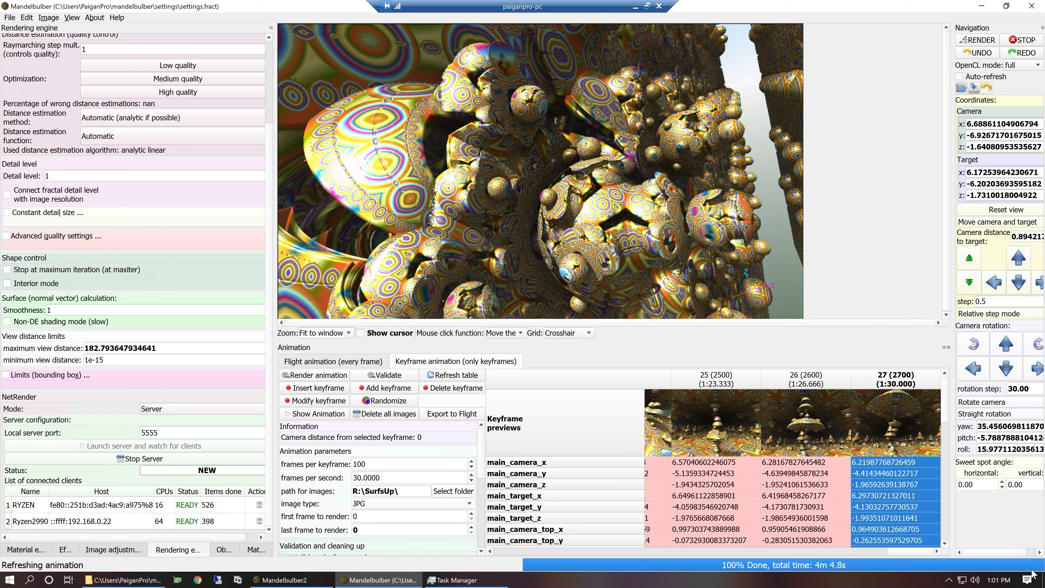
drag(891, 552, 666, 570)
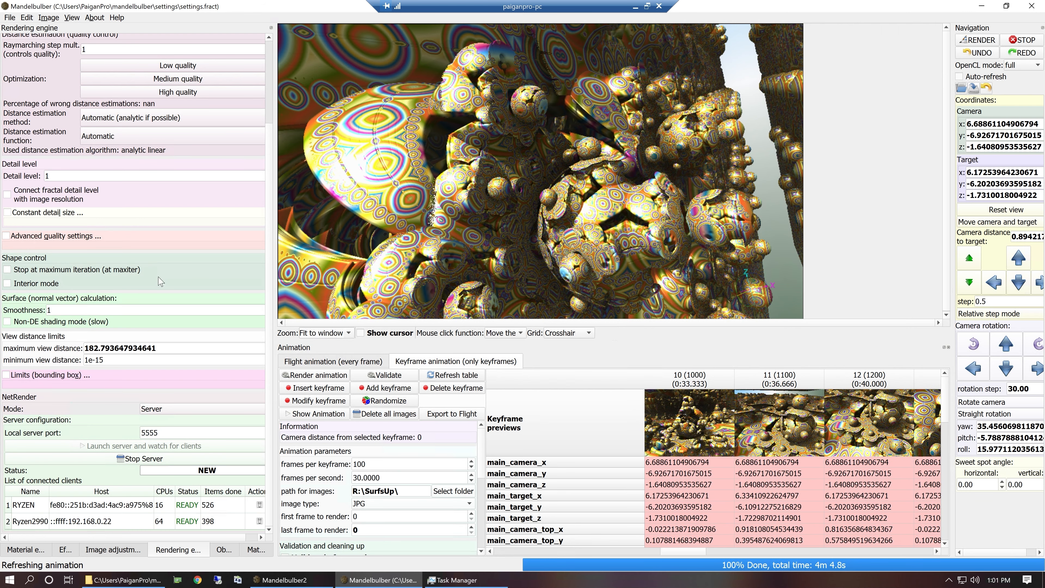
Restart the keyframe animation render and follow the keyframe previews up to keyframe 18.
click(295, 377)
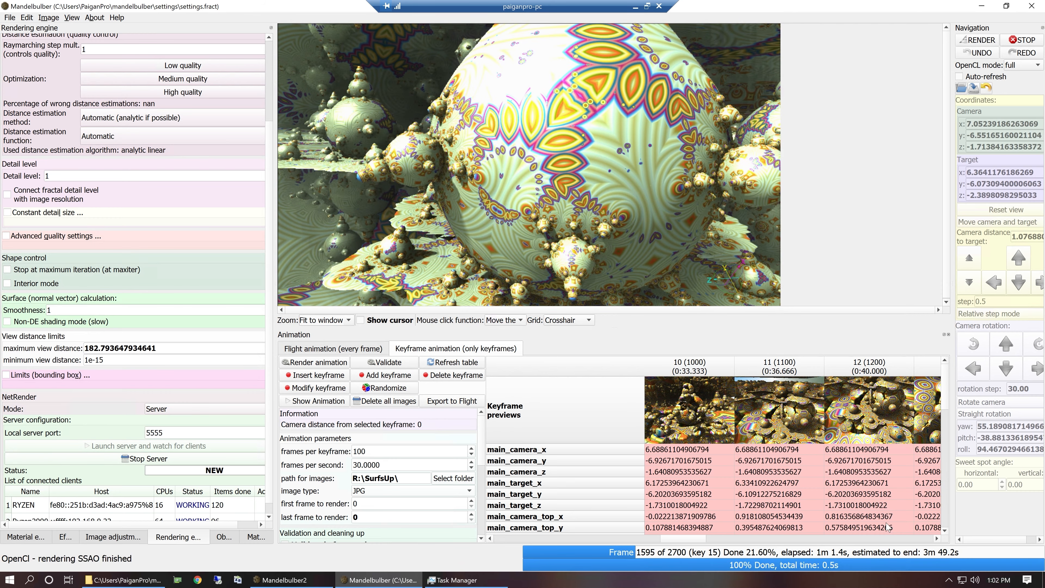
click(939, 539)
click(938, 540)
click(939, 540)
click(939, 539)
click(939, 540)
click(939, 540)
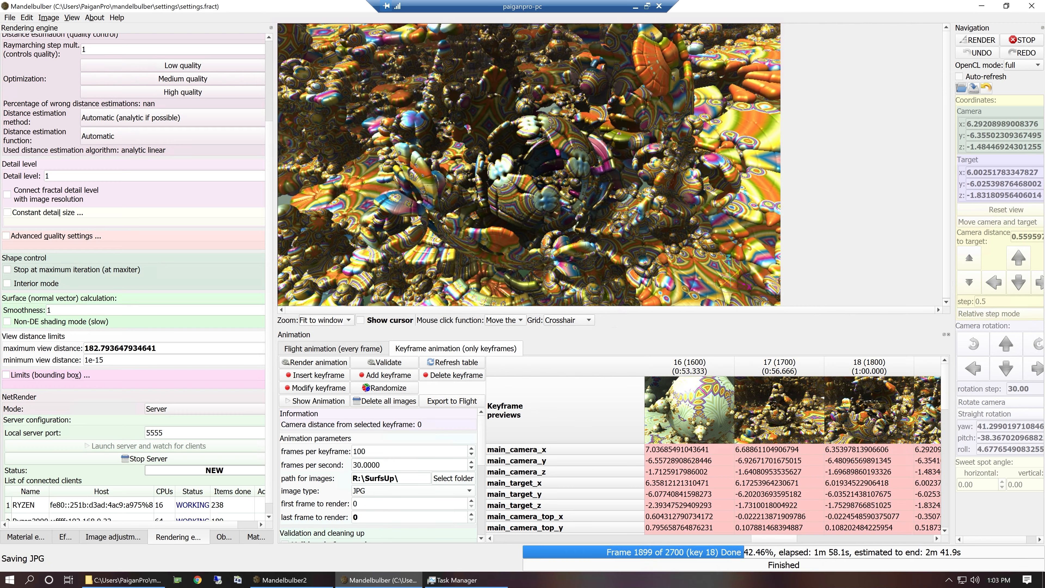
Show the Amazing Surf - Klein V2 fractal parameters during rendering and review the keyframes through to keyframe 27.
click(224, 536)
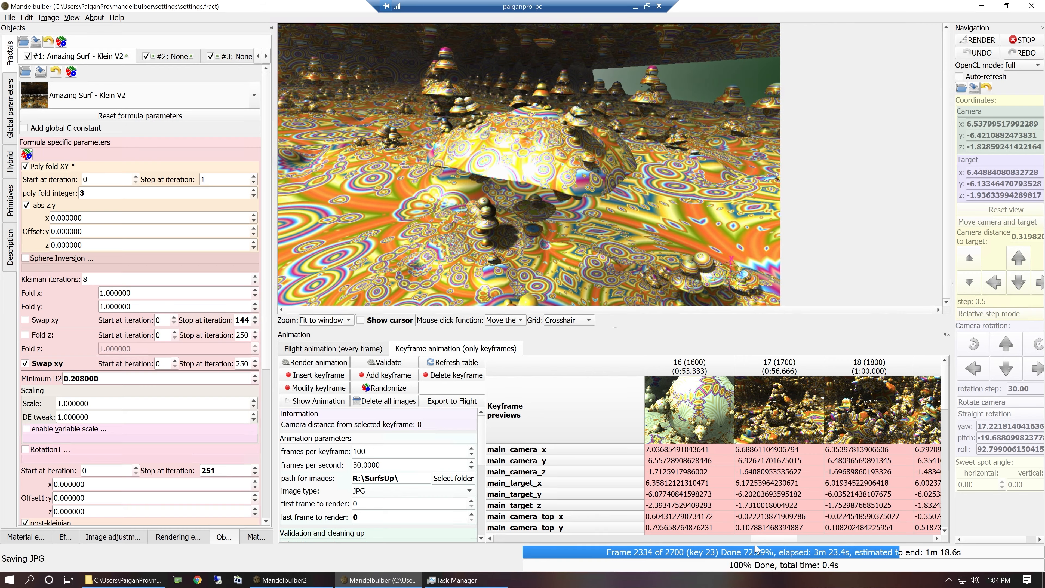
click(884, 538)
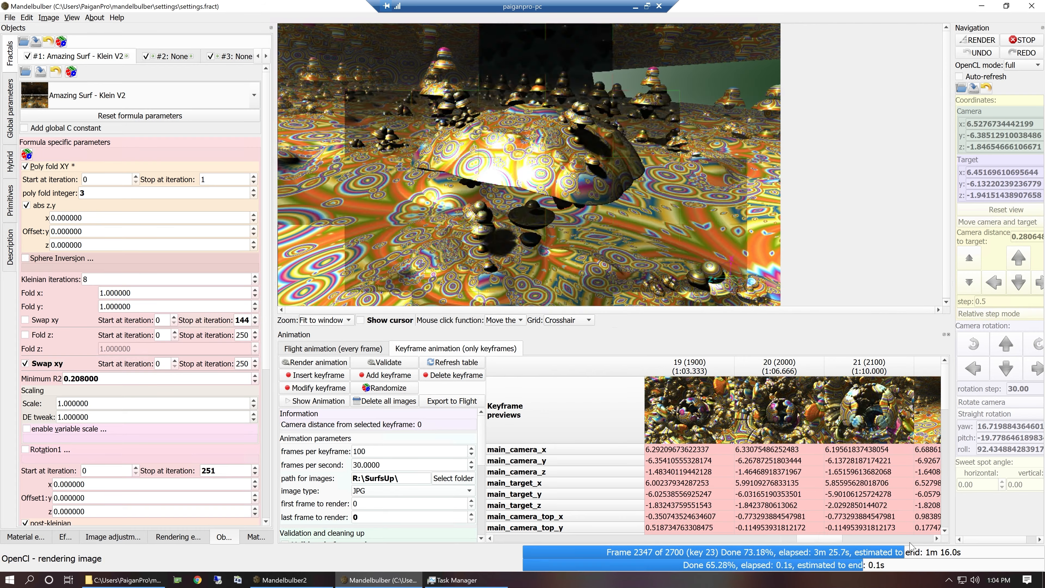
right_click(911, 539)
click(901, 539)
click(900, 539)
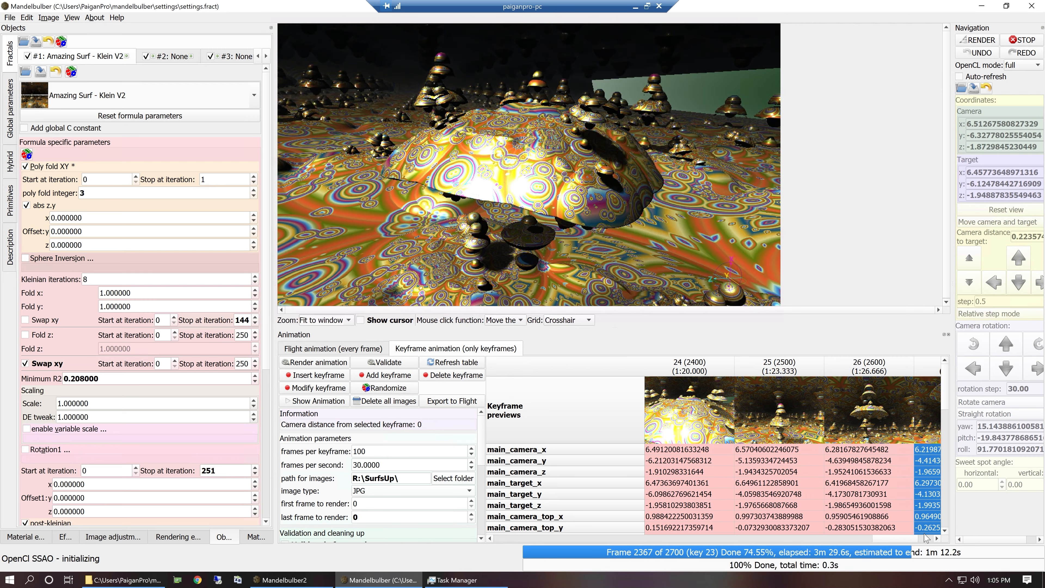
click(933, 539)
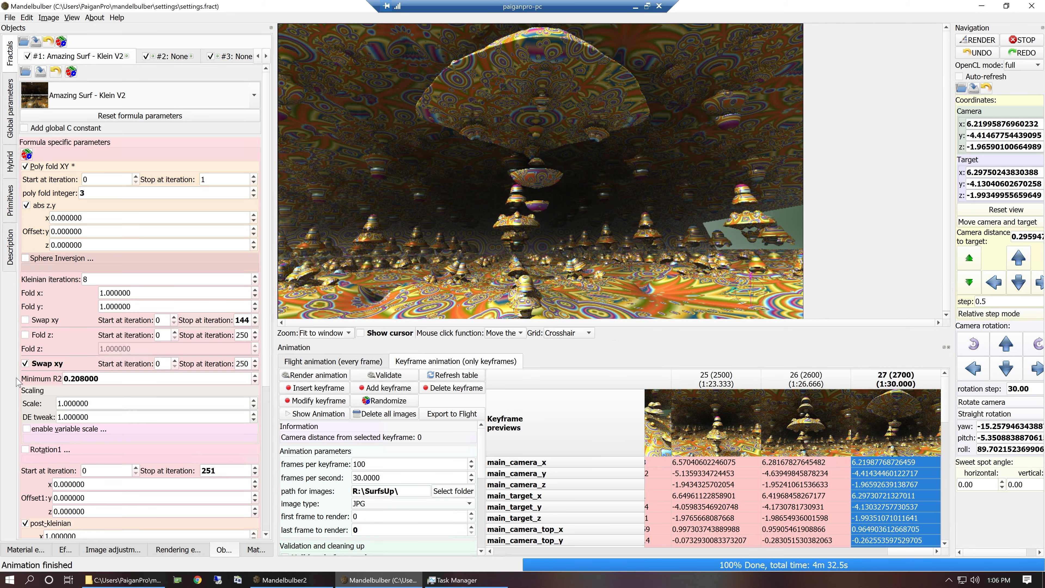
Check the NetRender client list and open the rendered animation in a maximized preview window.
click(178, 550)
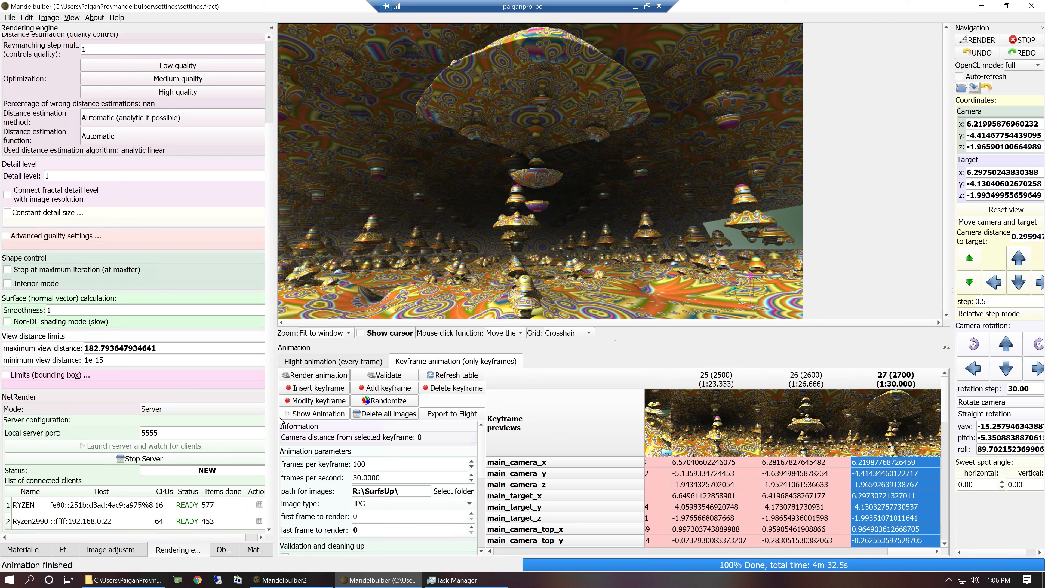
click(290, 416)
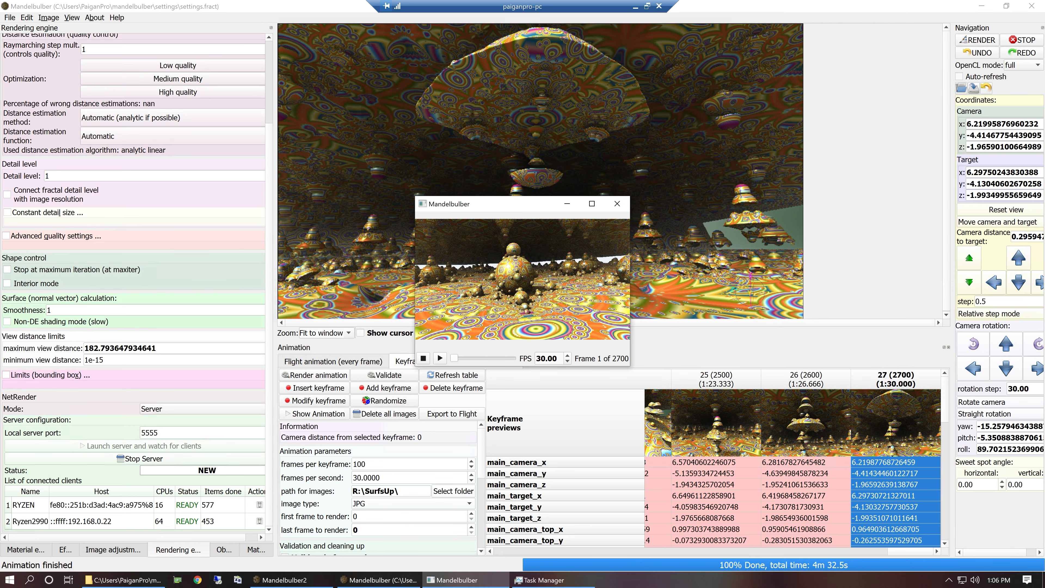
click(592, 204)
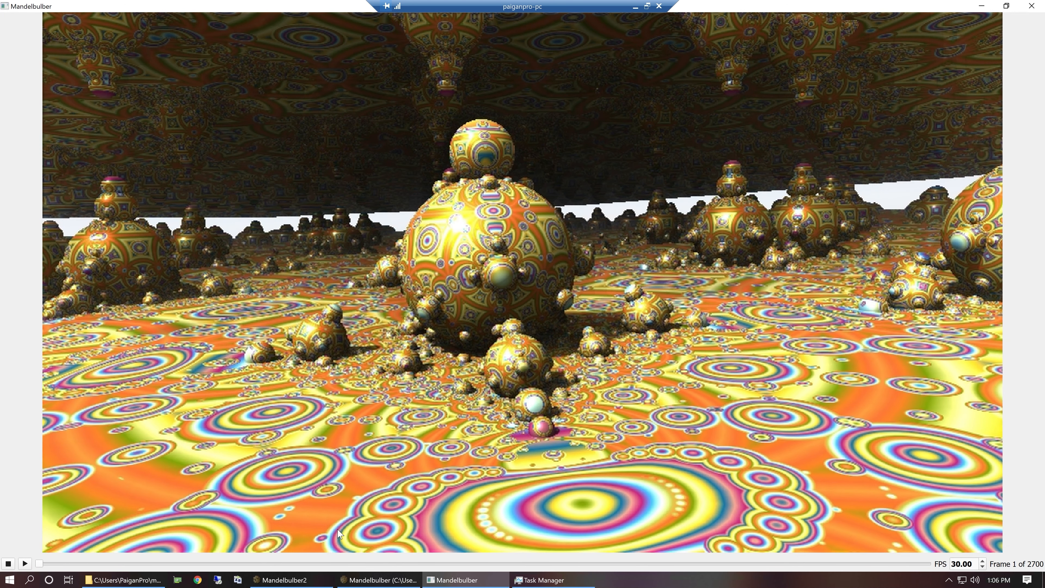